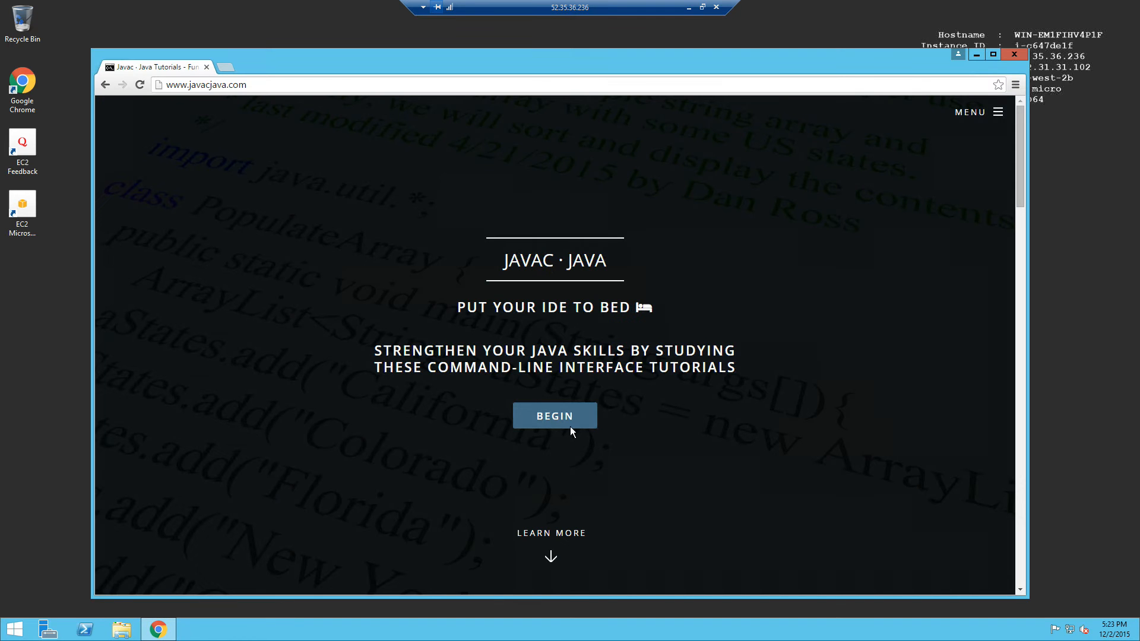
Open the Installing Android Studio tutorial from the site's menu under Android Tutorials.
left_click(977, 112)
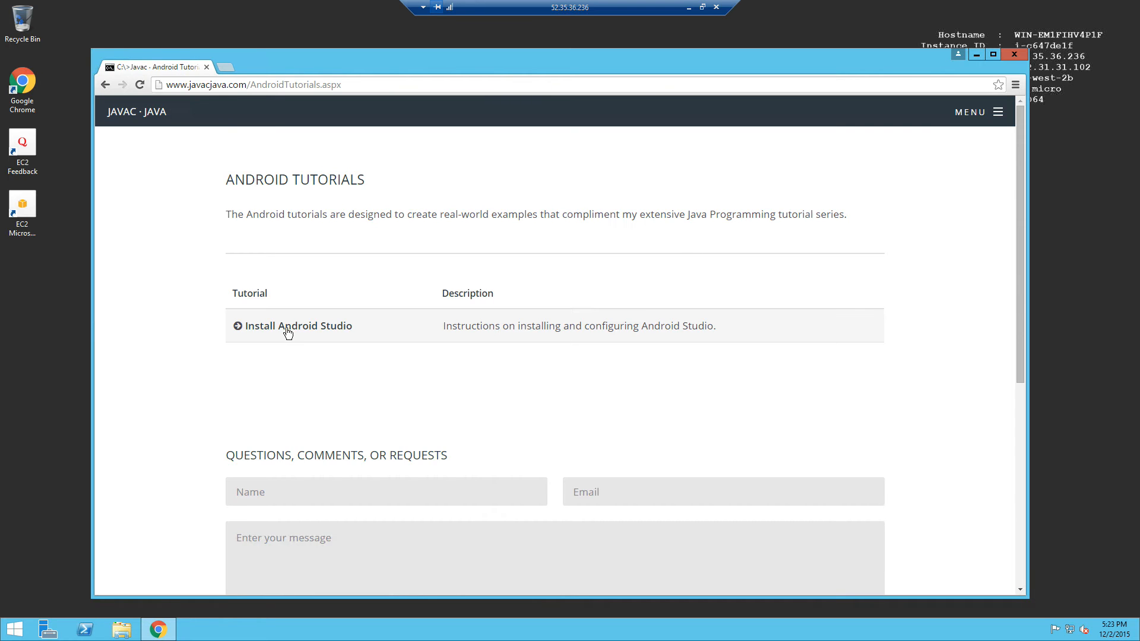
left_click(287, 330)
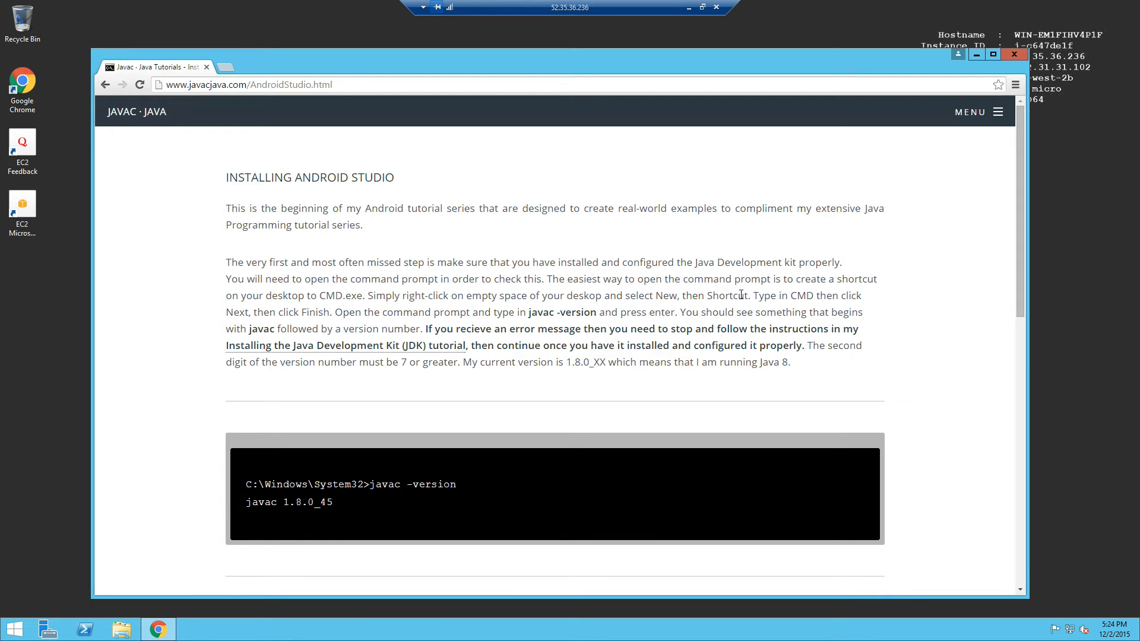
Create a desktop shortcut targeting cmd and place it below the other desktop icons.
right_click(58, 359)
mouse_move(91, 437)
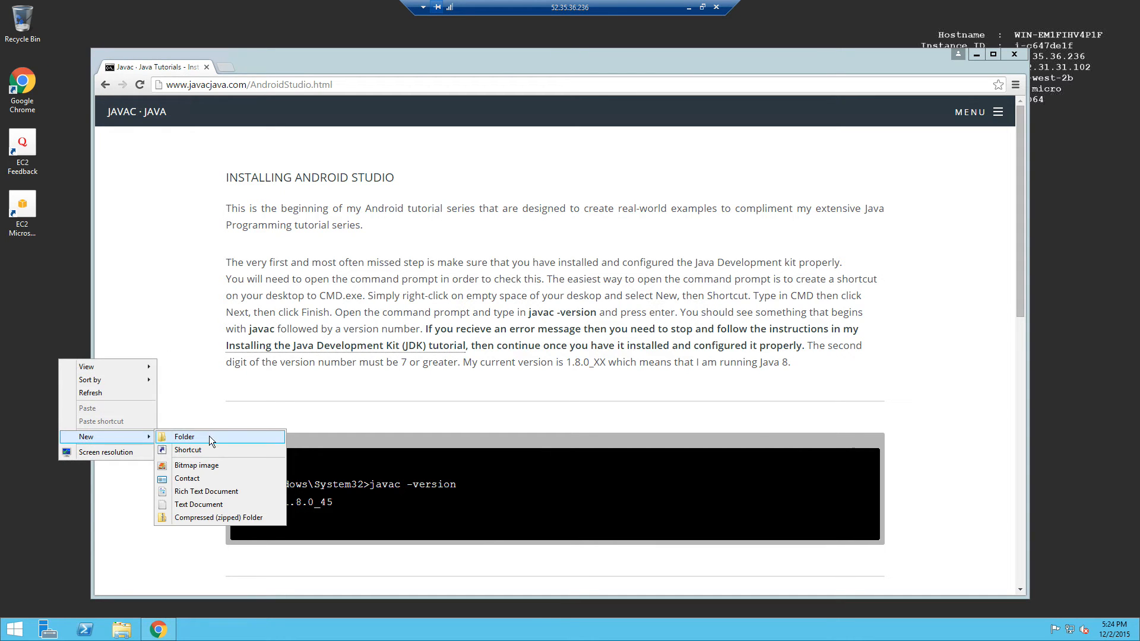
left_click(207, 450)
type("cmd")
key("Return")
key("Return")
left_click_drag(83, 397, 38, 278)
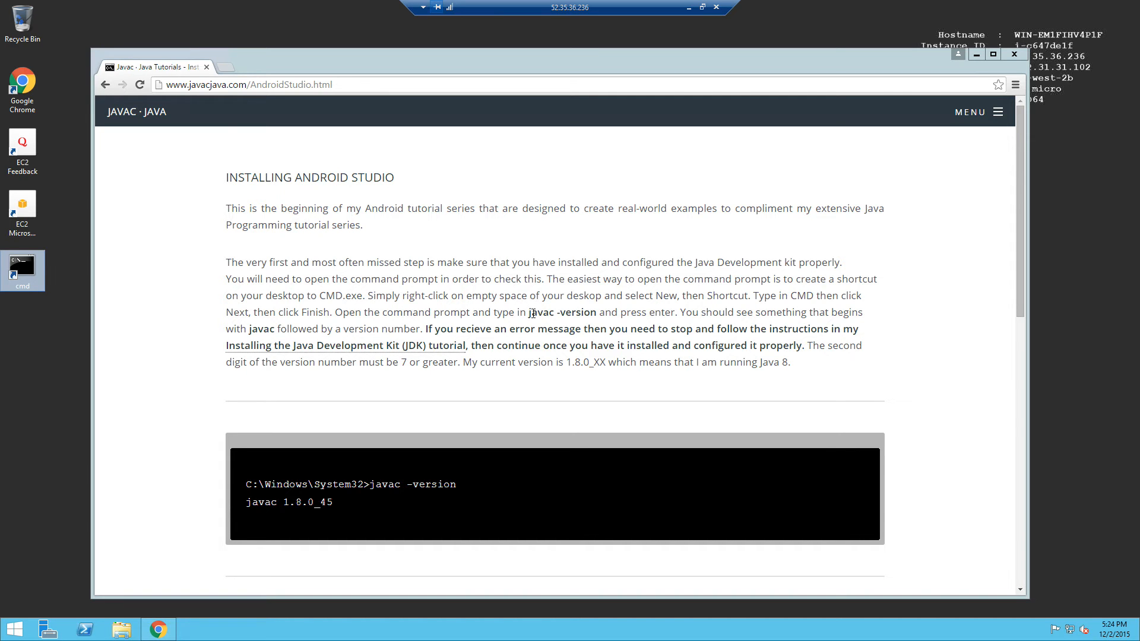
Run javac -version in the command prompt, which reports javac is not recognized, then close it.
left_click_drag(529, 313, 599, 313)
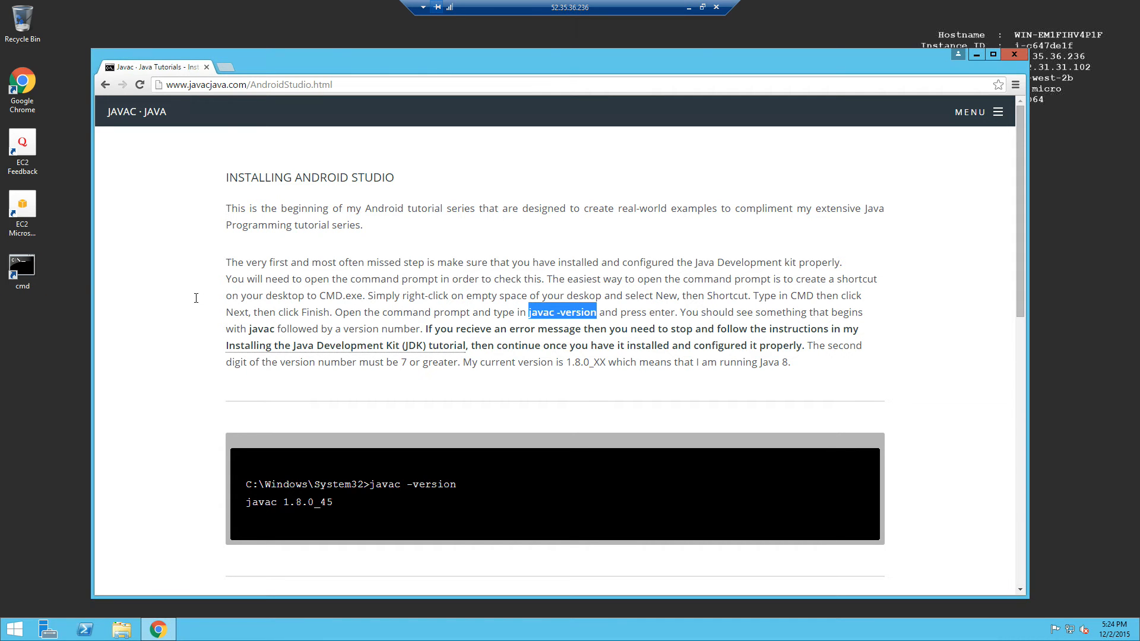
double_click(33, 270)
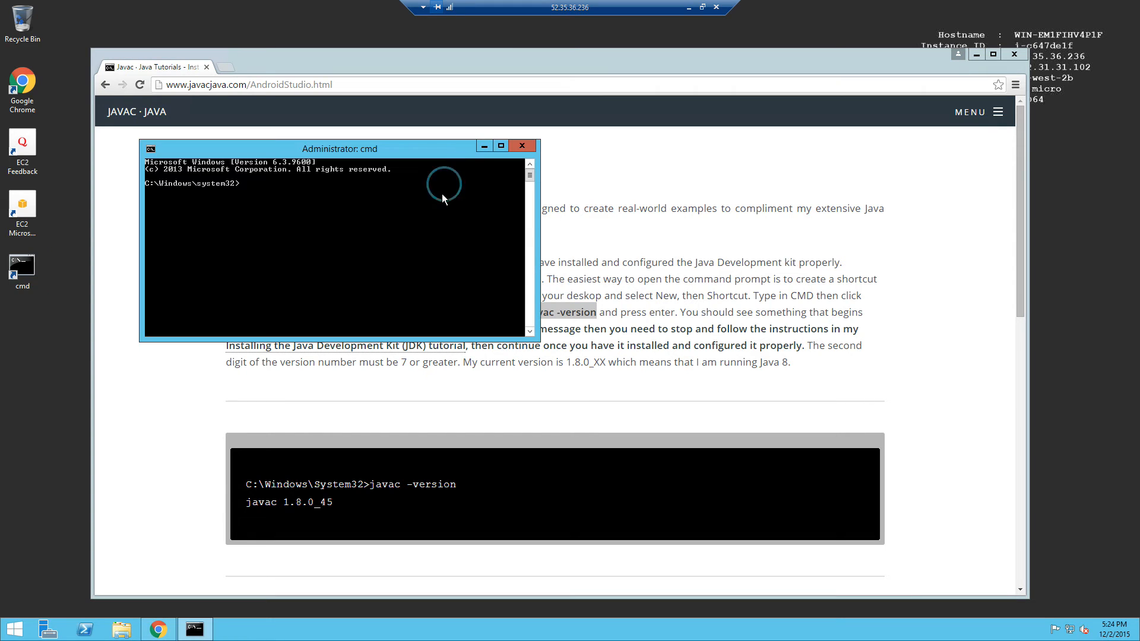
type("javac -version")
key("Return")
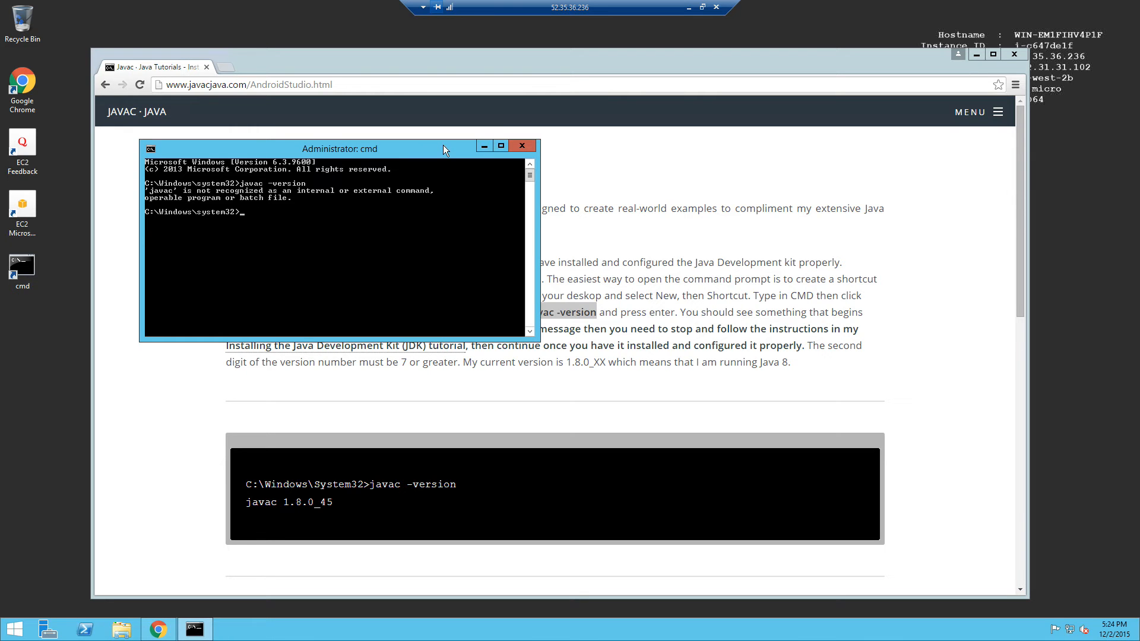
left_click(523, 146)
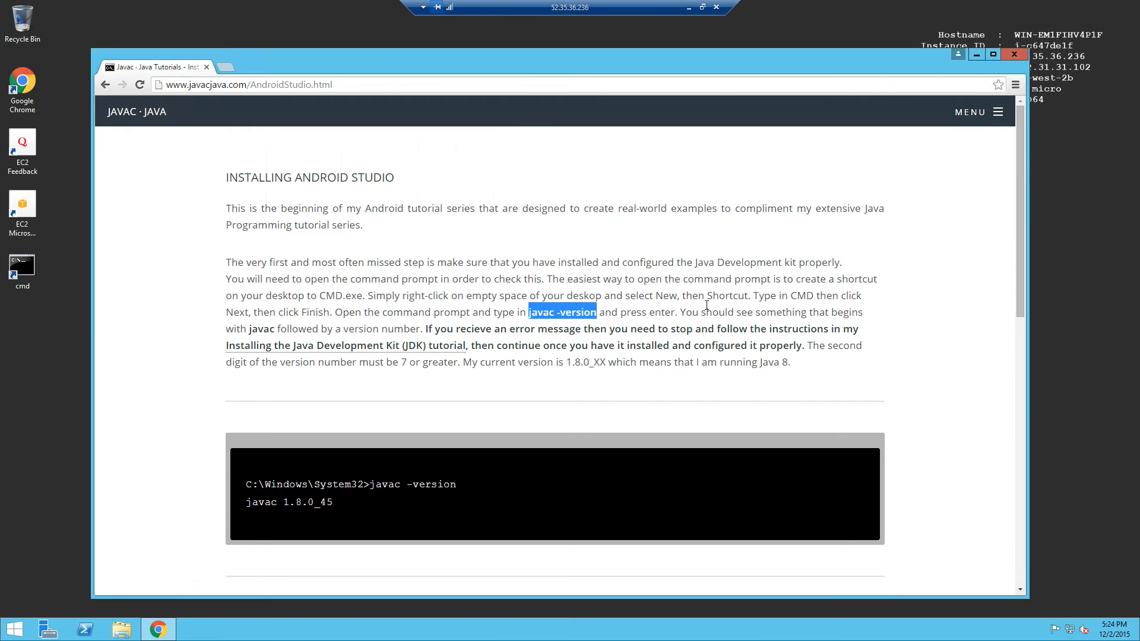
Open the Installing the JDK tutorial and scroll down to its Download Java SE Development Kit link.
left_click(668, 313)
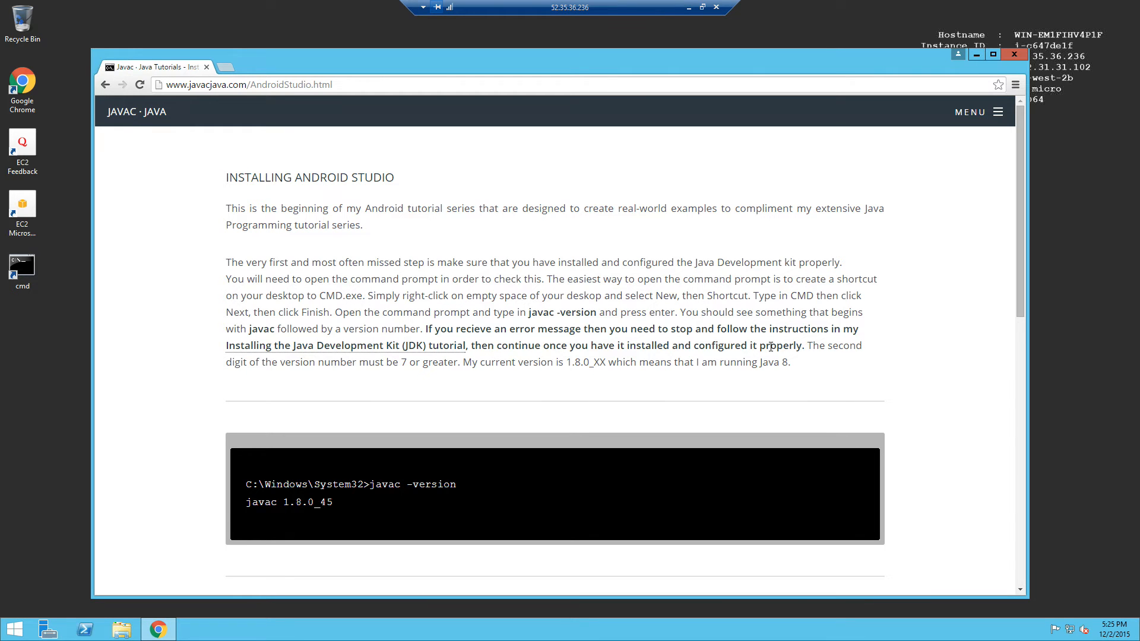
left_click(314, 346)
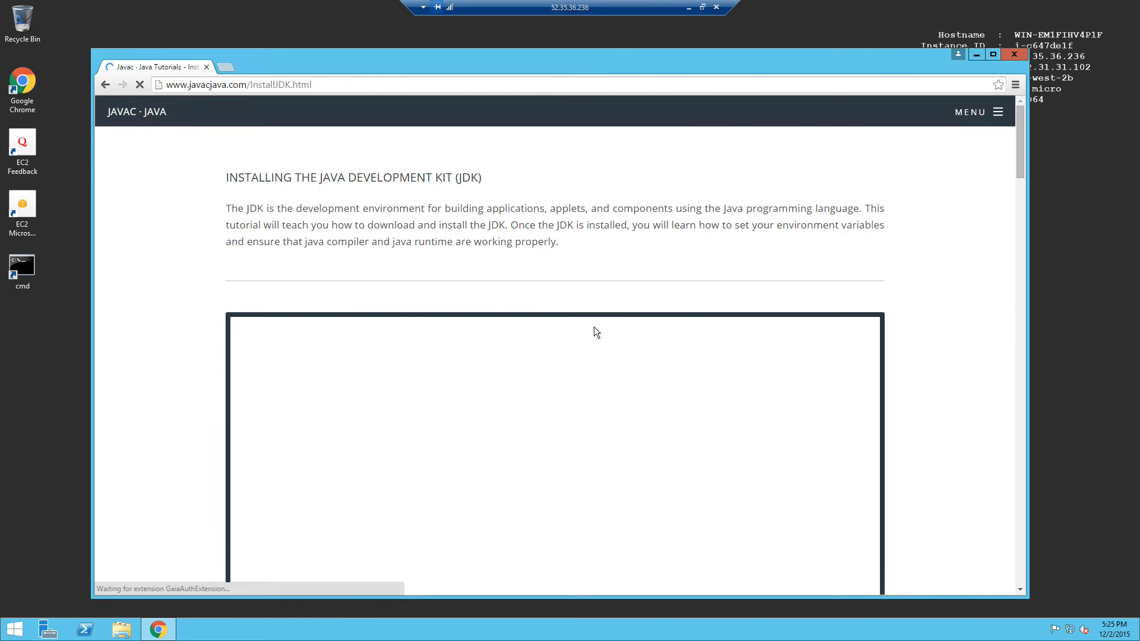
scroll(180, 316, "down", 8)
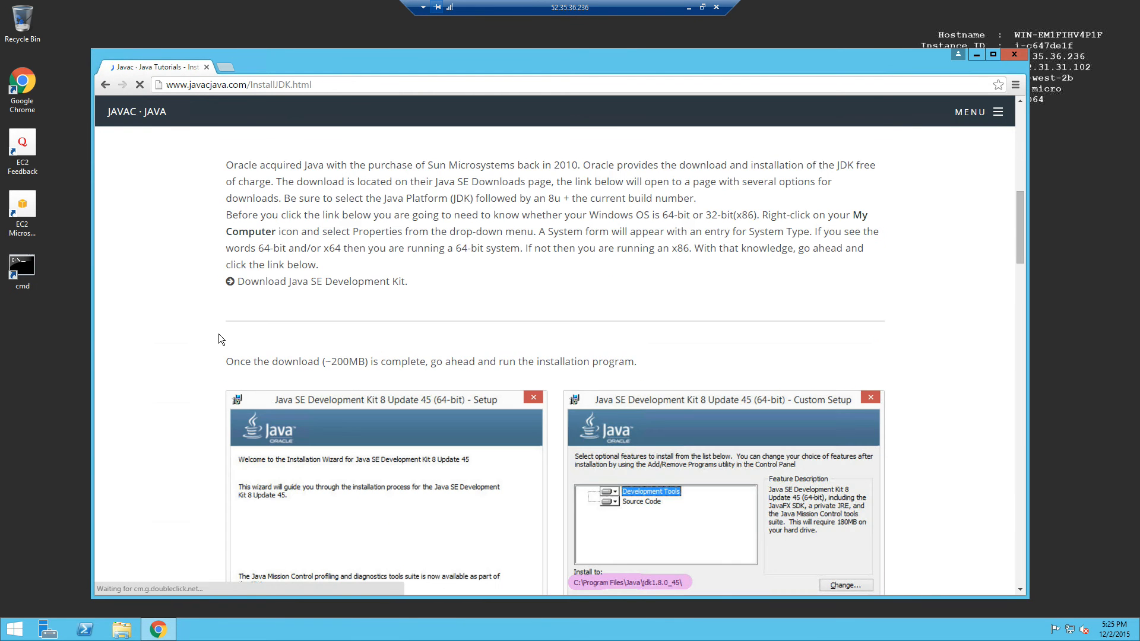
scroll(184, 323, "up", 3)
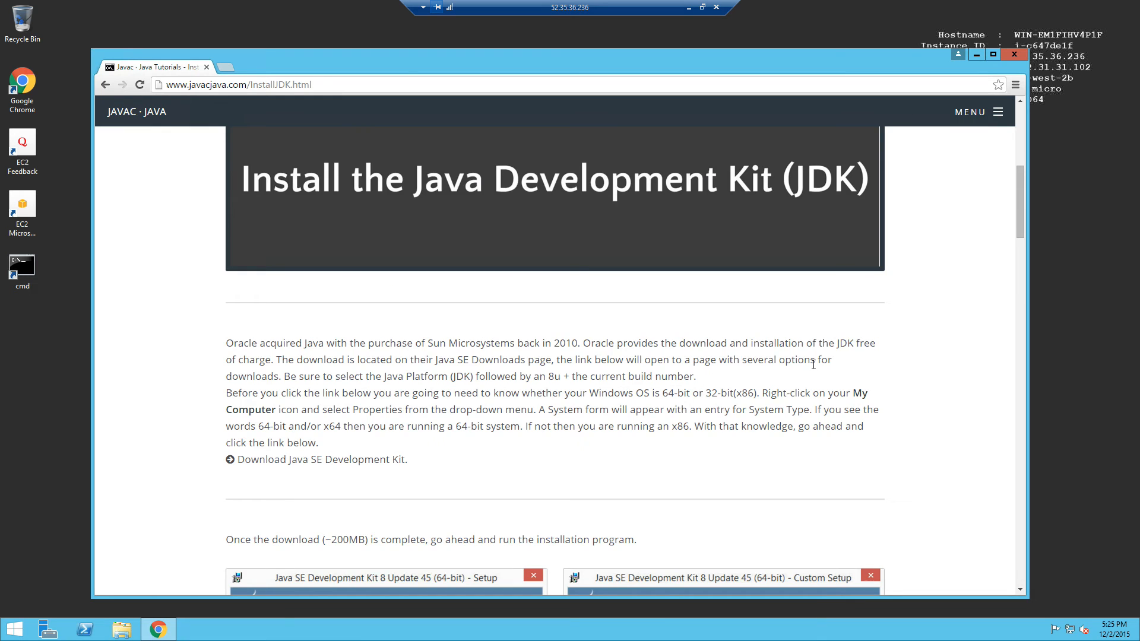
scroll(545, 189, "up", 5)
scroll(606, 283, "up", 1)
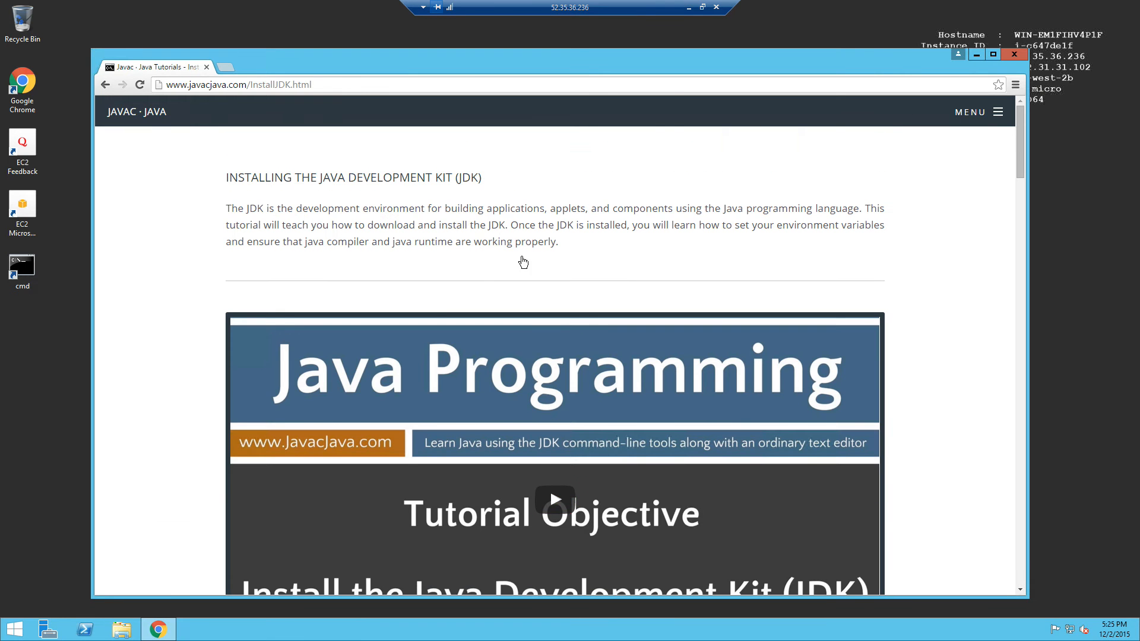
scroll(726, 454, "down", 2)
scroll(725, 454, "down", 1)
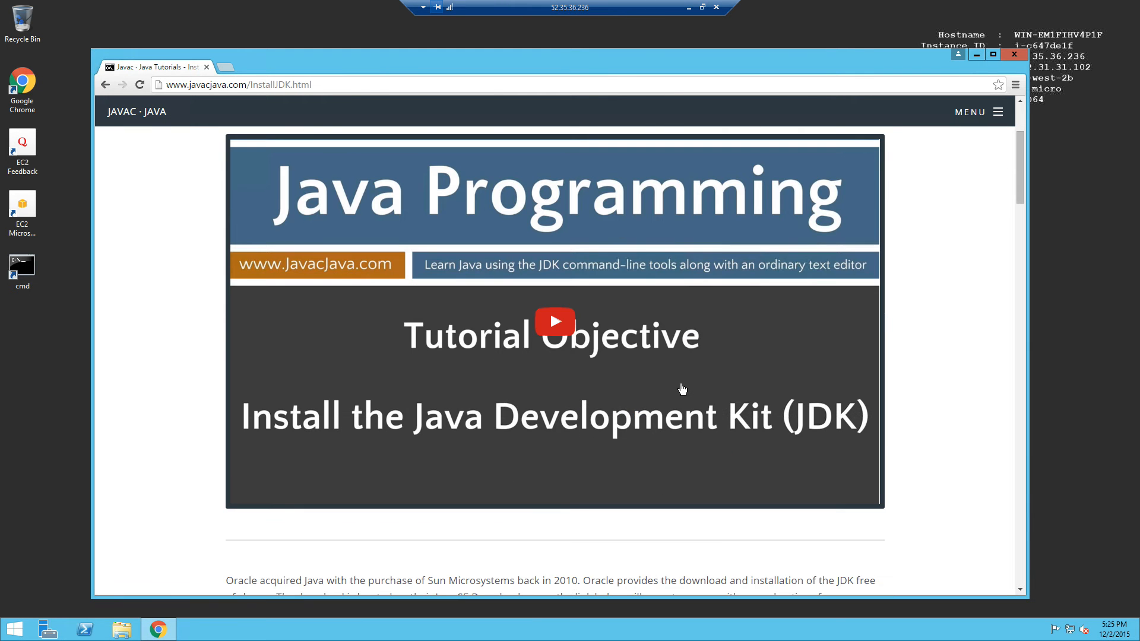
scroll(662, 423, "down", 1)
scroll(661, 424, "down", 2)
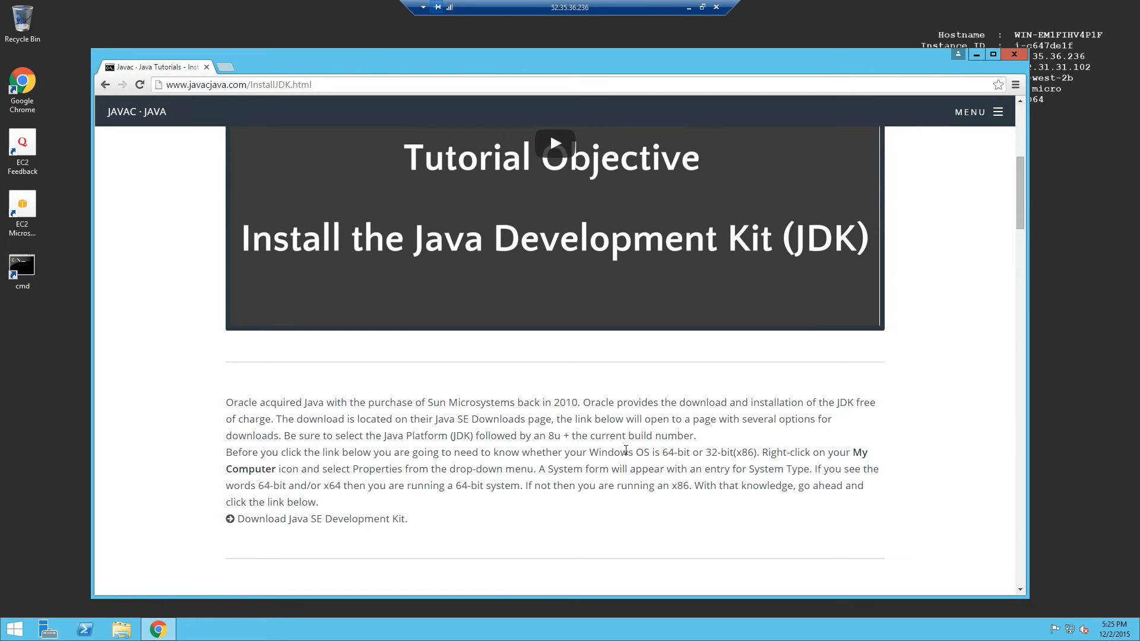
scroll(478, 474, "down", 1)
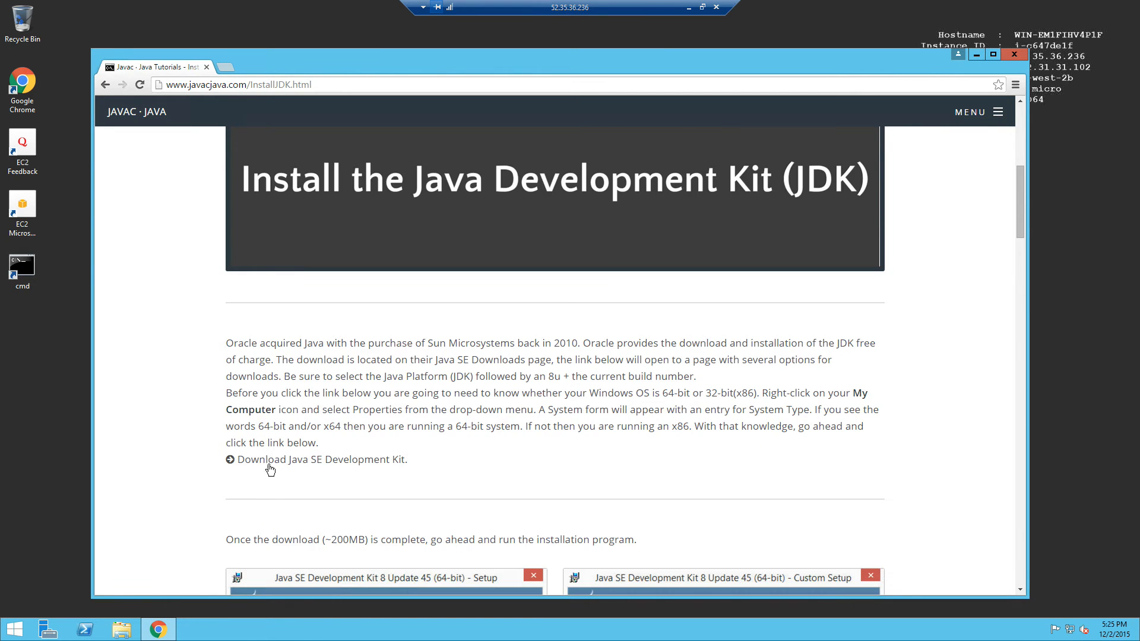
Follow the Download Java SE Development Kit link to Oracle's JDK download options.
left_click(297, 464)
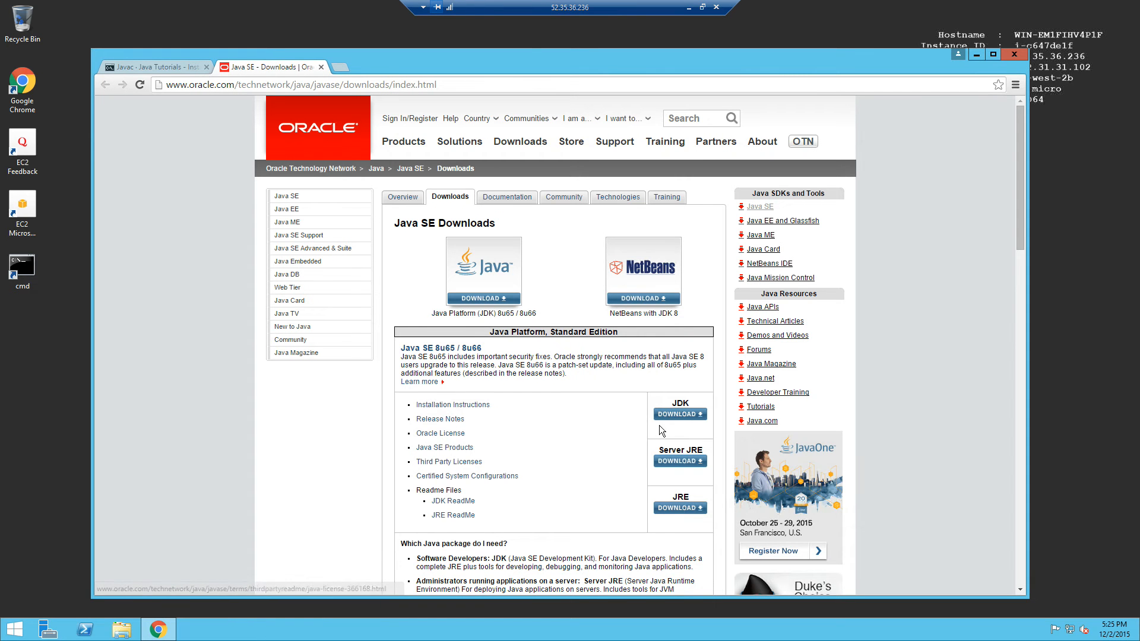
left_click(675, 415)
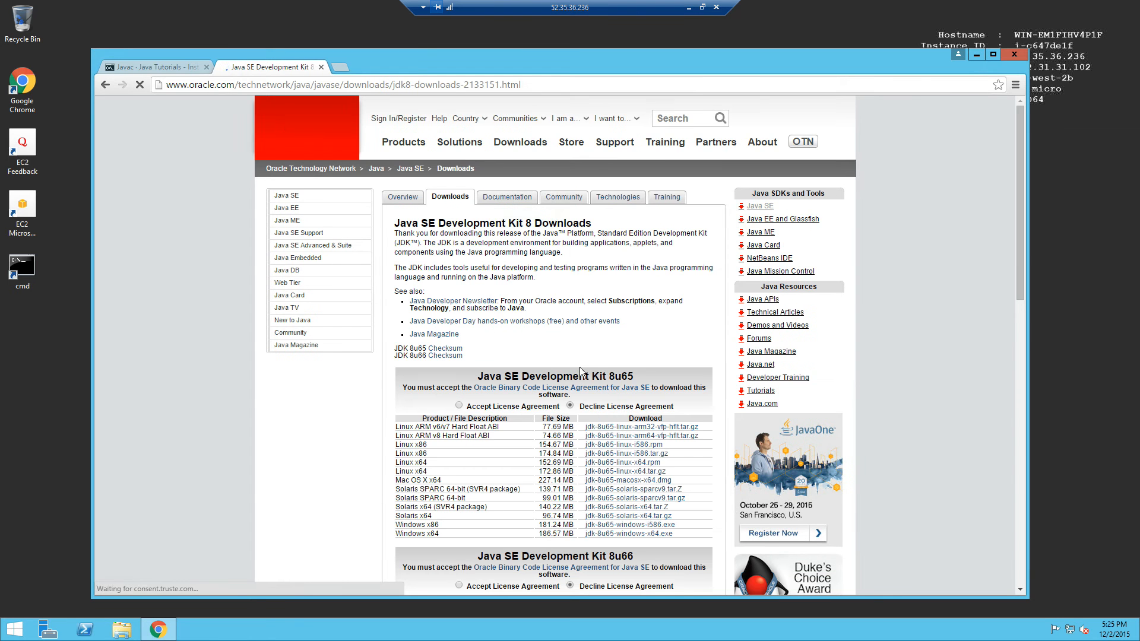
scroll(580, 367, "down", 3)
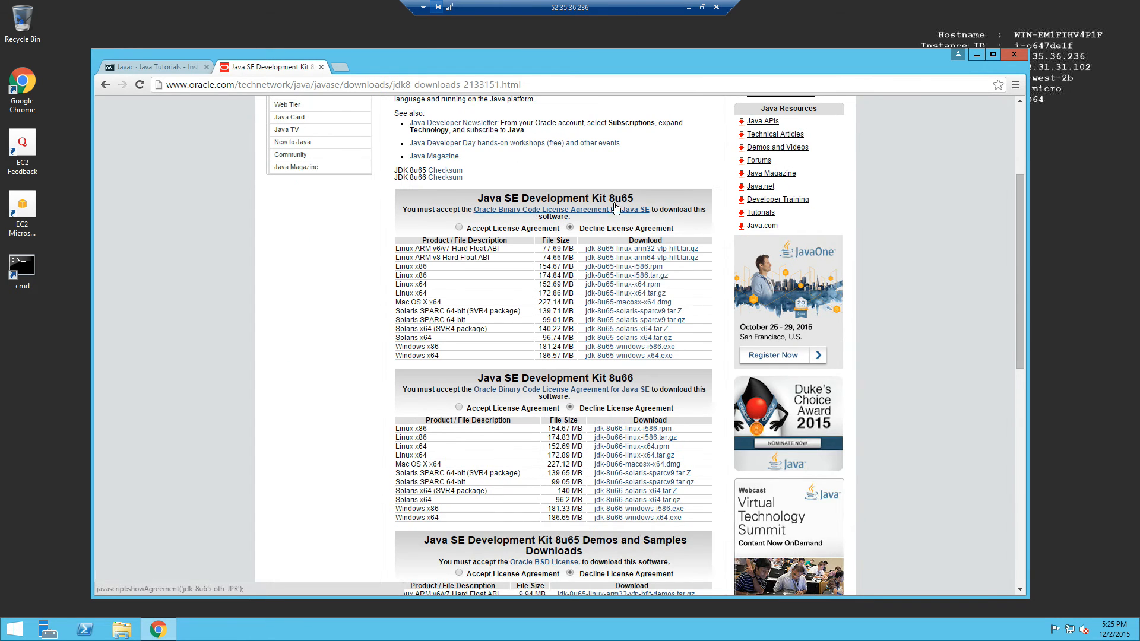
Compare the 8u65 and 8u66 versions, then accept the license agreement for JDK 8u65.
left_click_drag(608, 198, 635, 200)
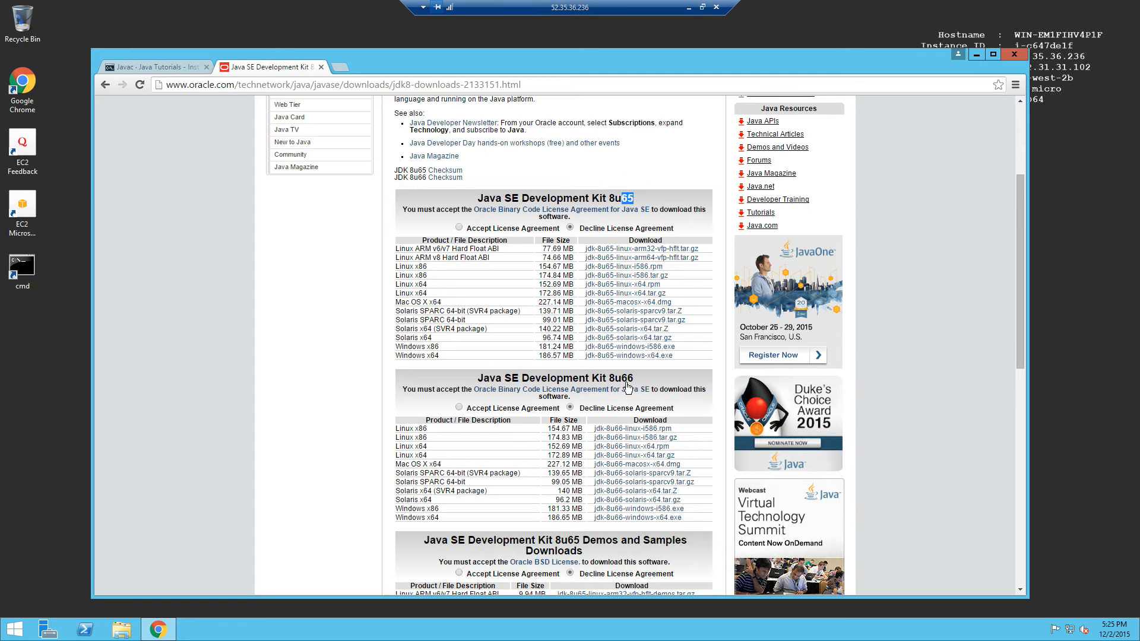
left_click_drag(621, 378, 635, 378)
left_click(324, 413)
scroll(327, 410, "down", 1)
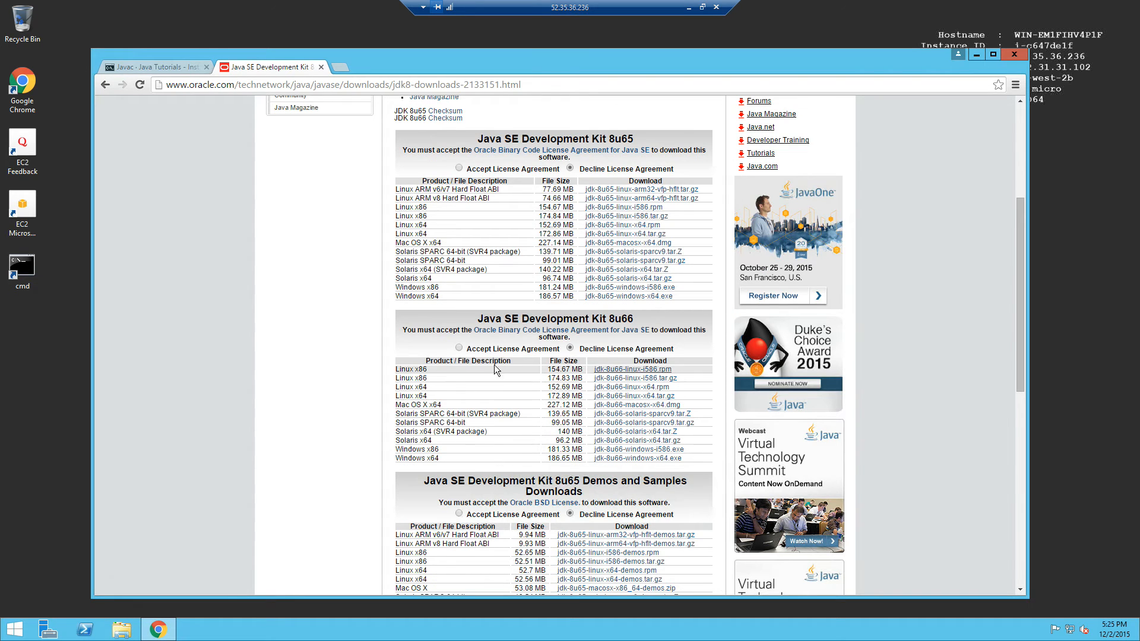
left_click(323, 401)
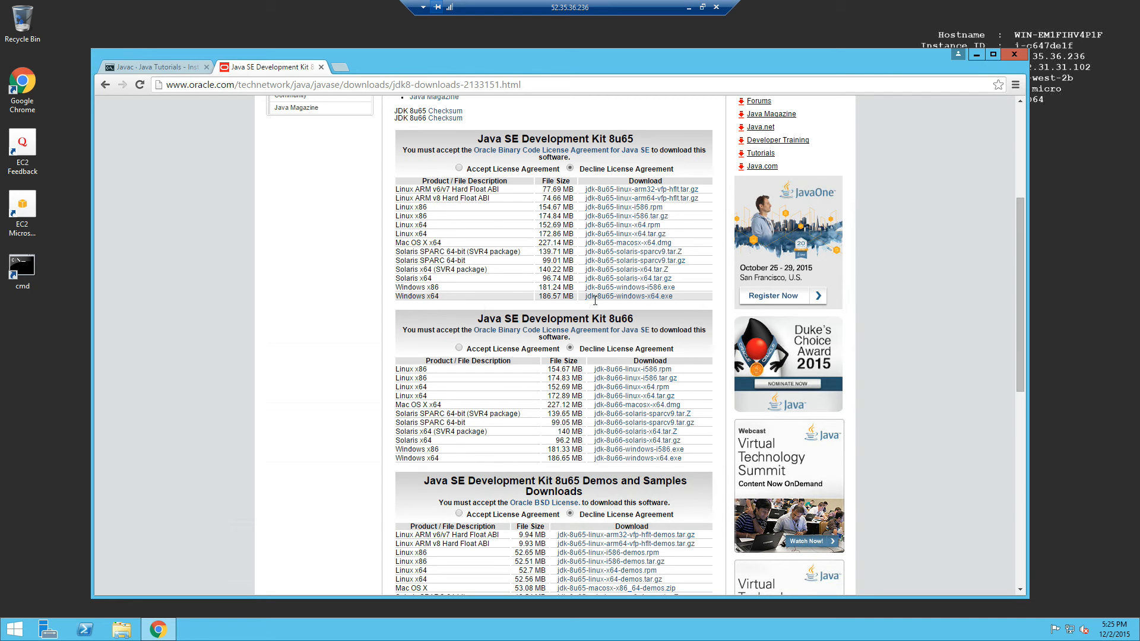
left_click(459, 168)
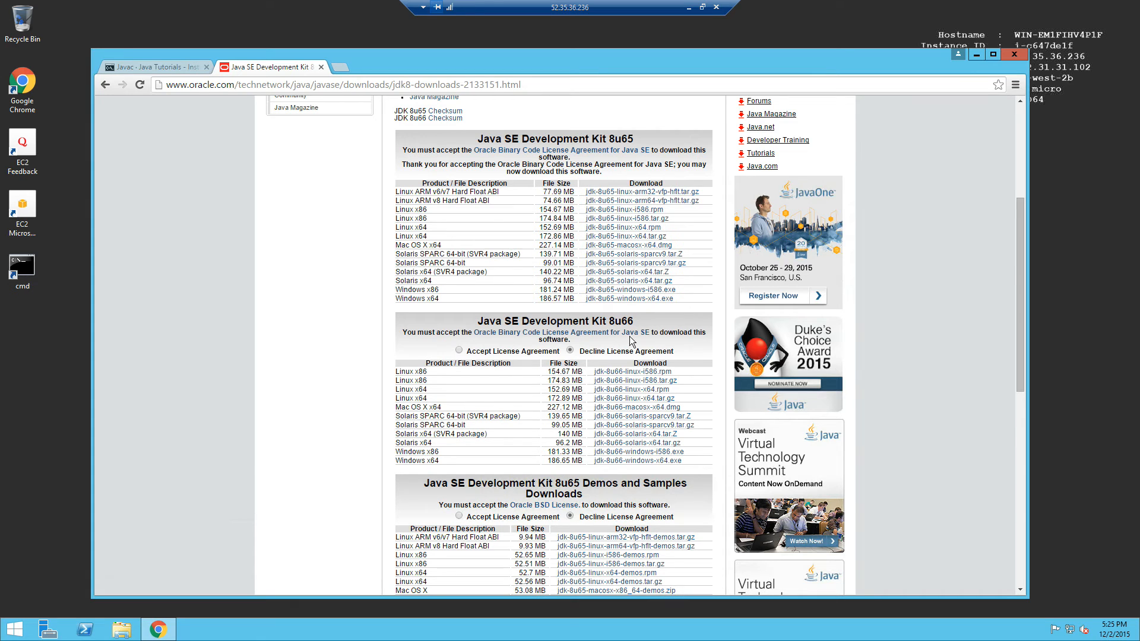
Download jdk-8u65-windows-x64.exe and run it from Chrome's download bar, allowing the security warning.
left_click(630, 298)
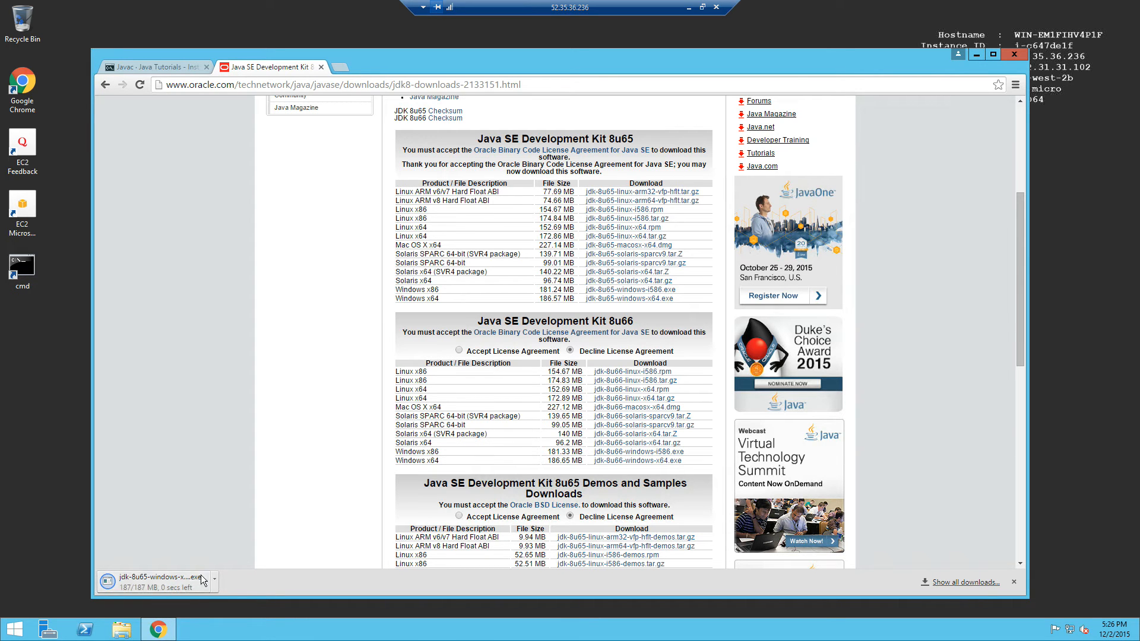
left_click(152, 582)
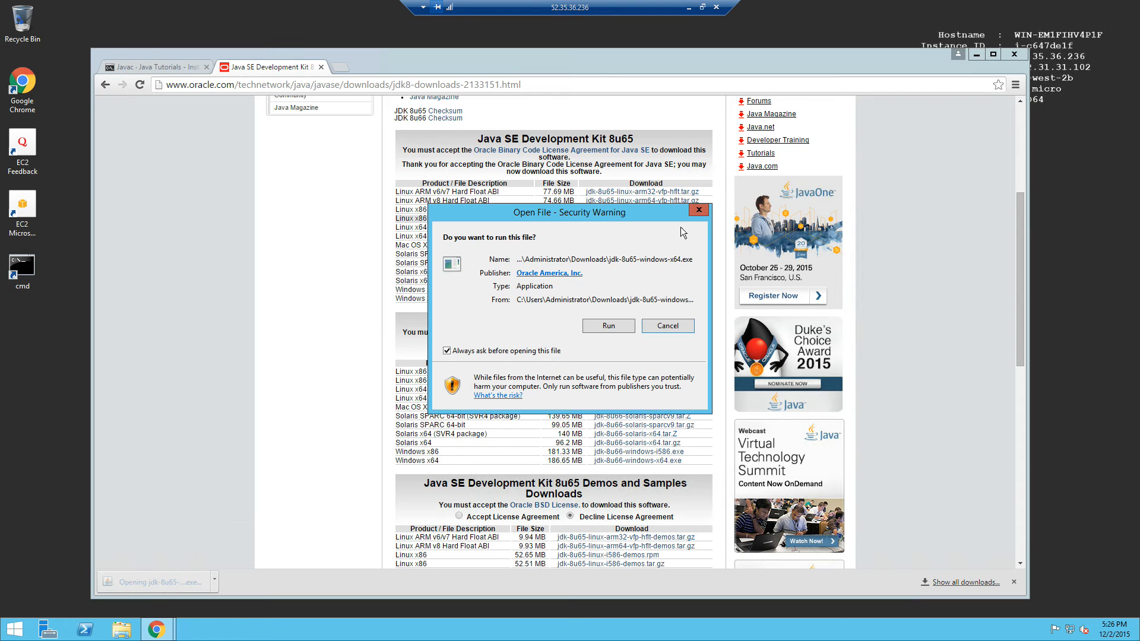
left_click(604, 325)
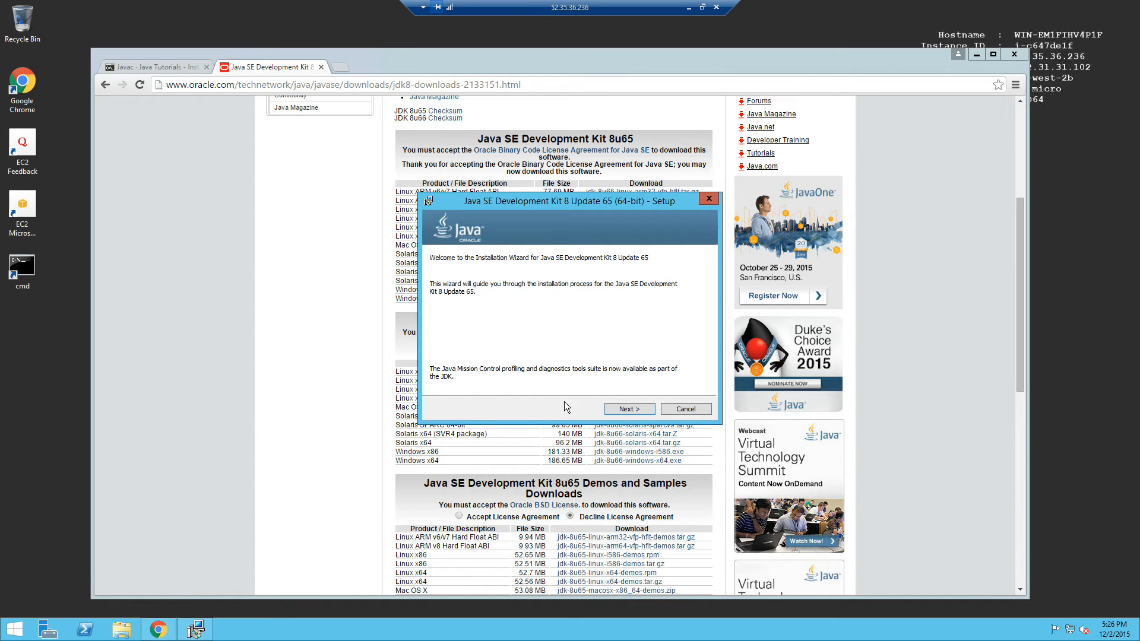
Install JDK 8 Update 65 (64-bit) with default features and destination folder, then close the installer.
left_click(636, 410)
left_click(636, 410)
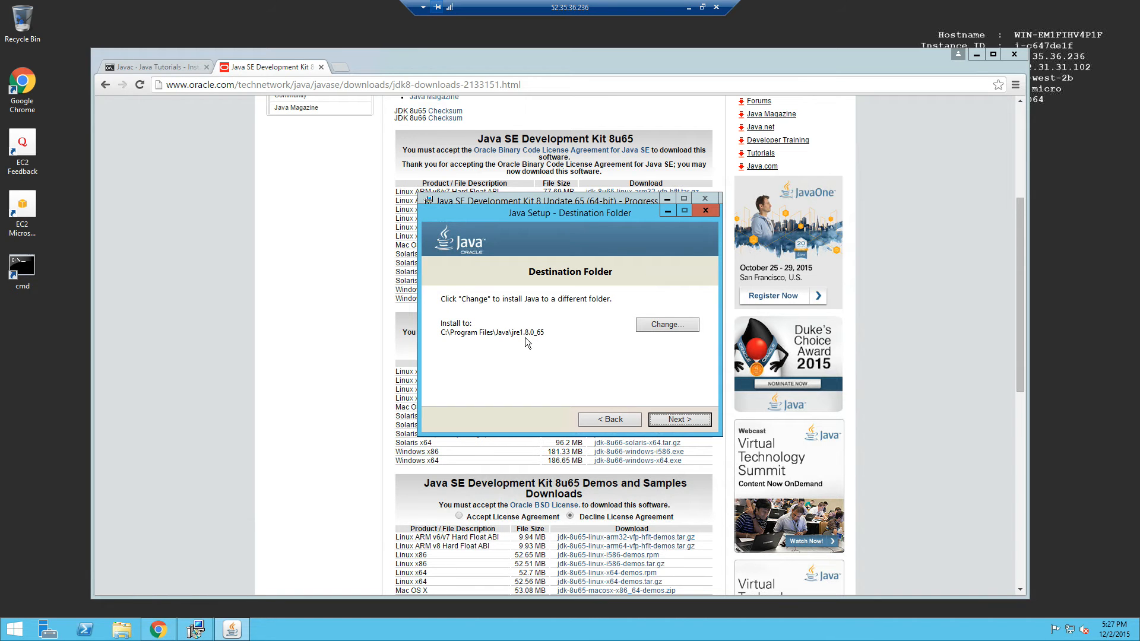
left_click(667, 419)
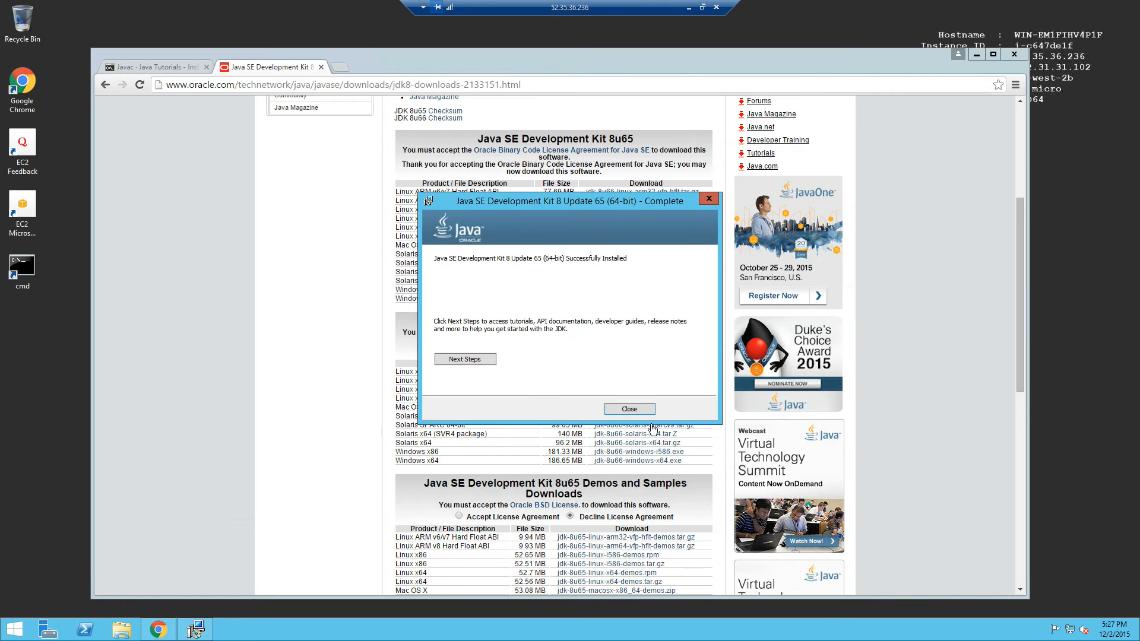
left_click(640, 411)
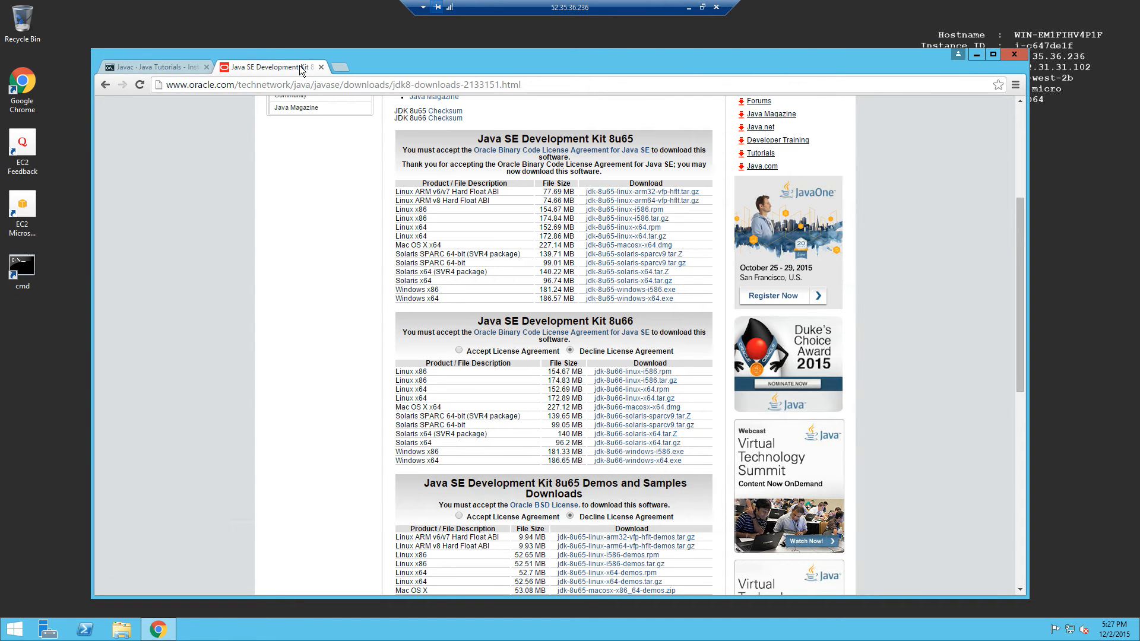
Close the Oracle tab, go forward to the Installing Android Studio page, and minimize Chrome.
left_click(320, 67)
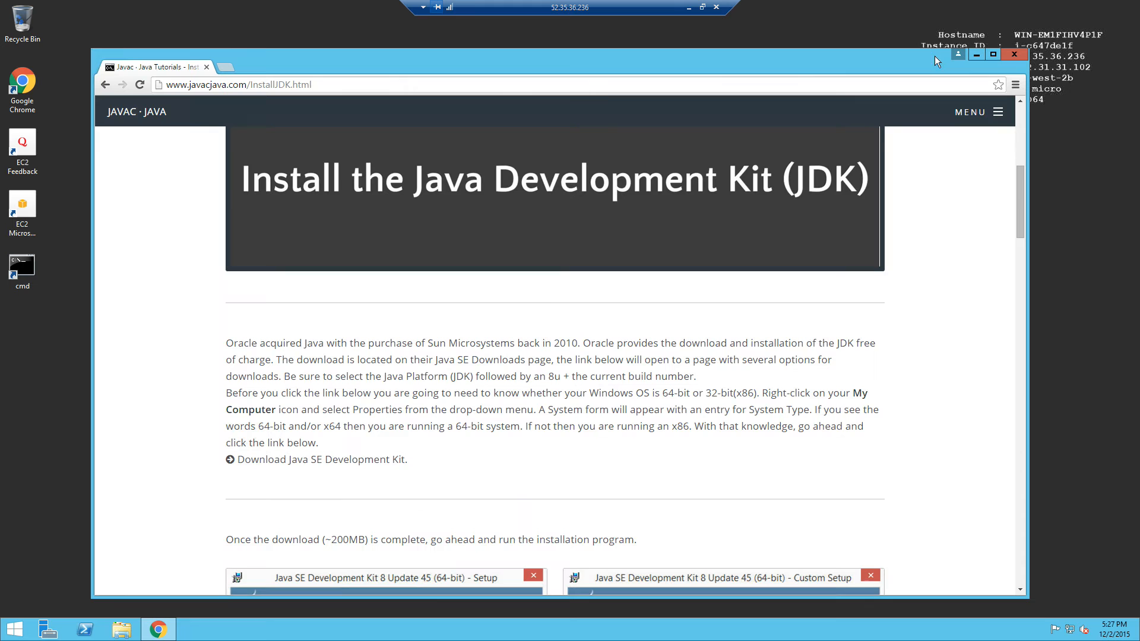
left_click(105, 84)
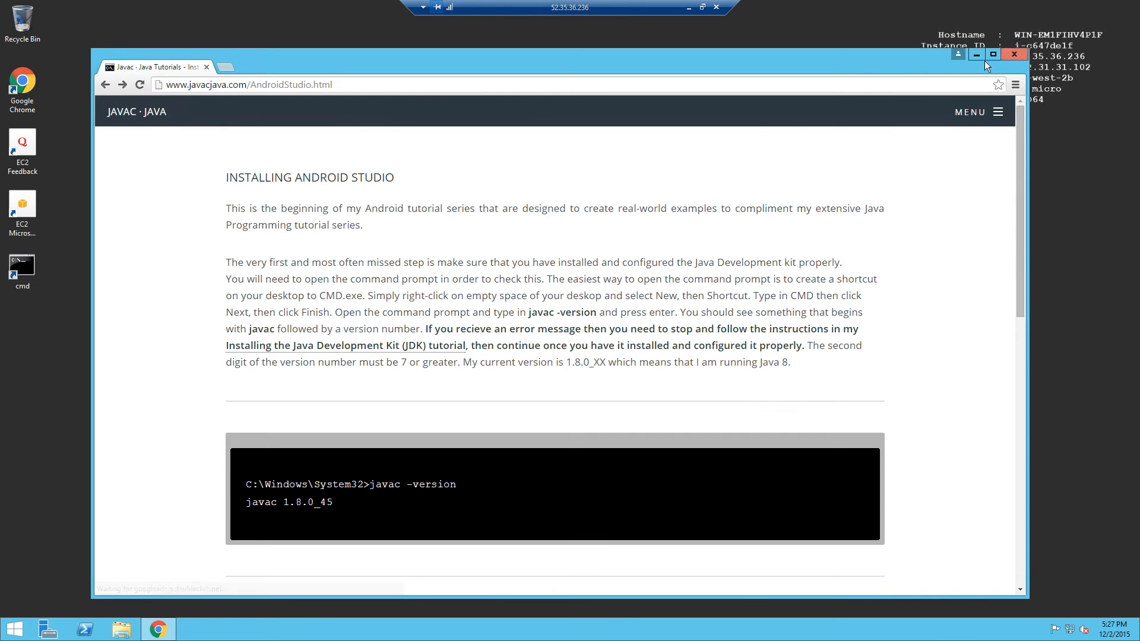
left_click(975, 54)
double_click(31, 281)
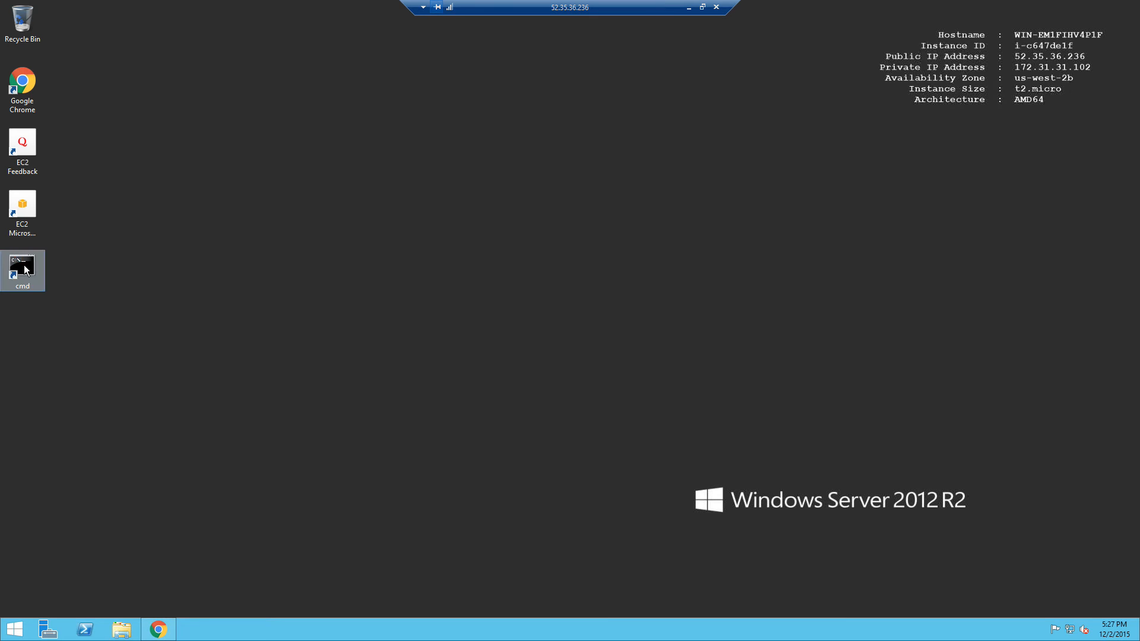
Confirm javac -version is still not recognized, then open This PC's Properties from the Start screen.
type("jav")
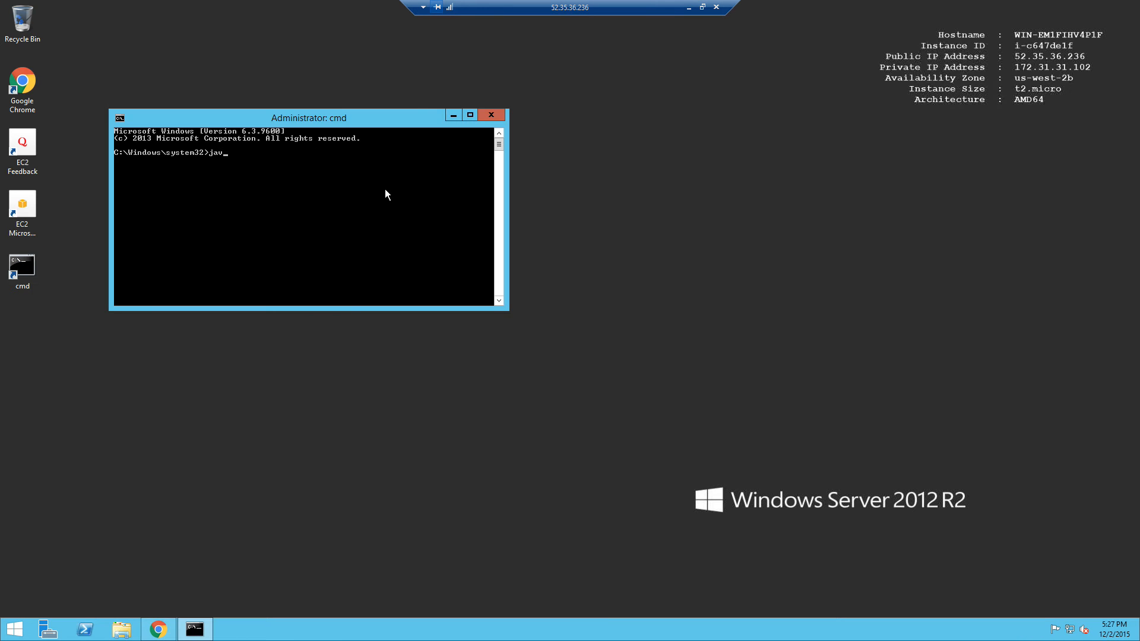
type("ac -version")
key("Return")
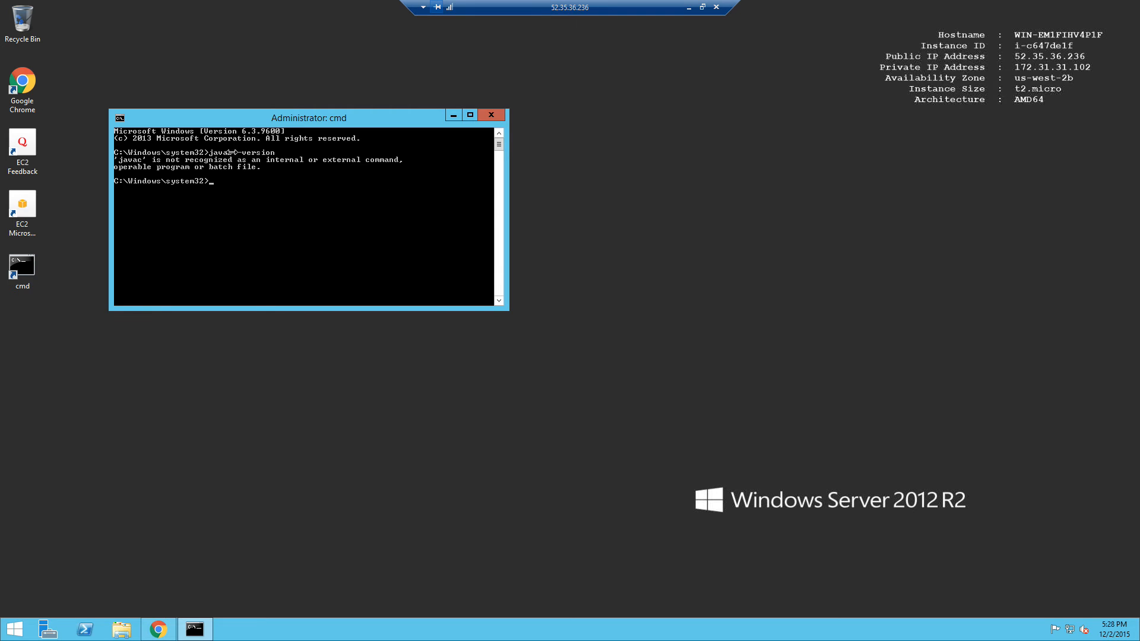
left_click(14, 634)
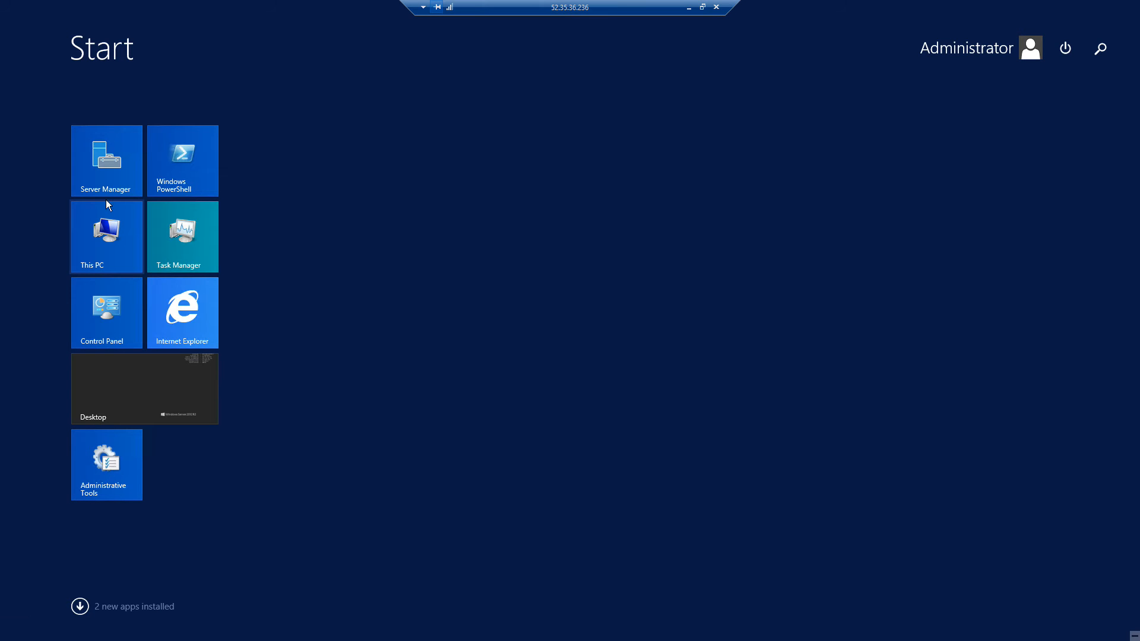
right_click(106, 241)
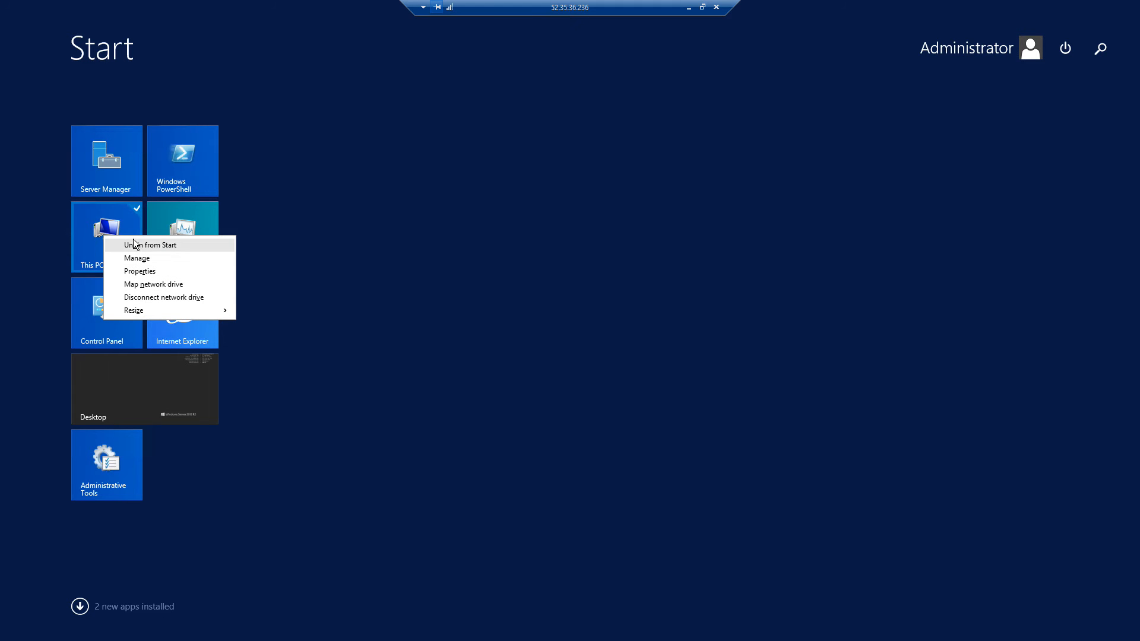
left_click(141, 274)
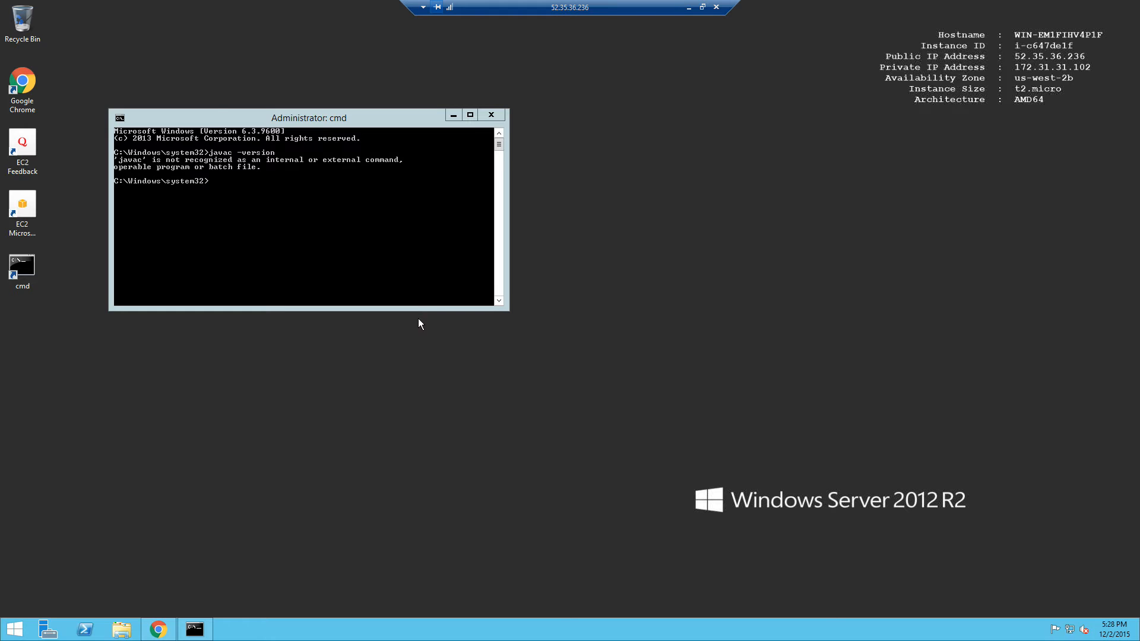
Through Advanced system settings > Environment Variables, edit the system Path variable, cursor at its end.
left_click(279, 218)
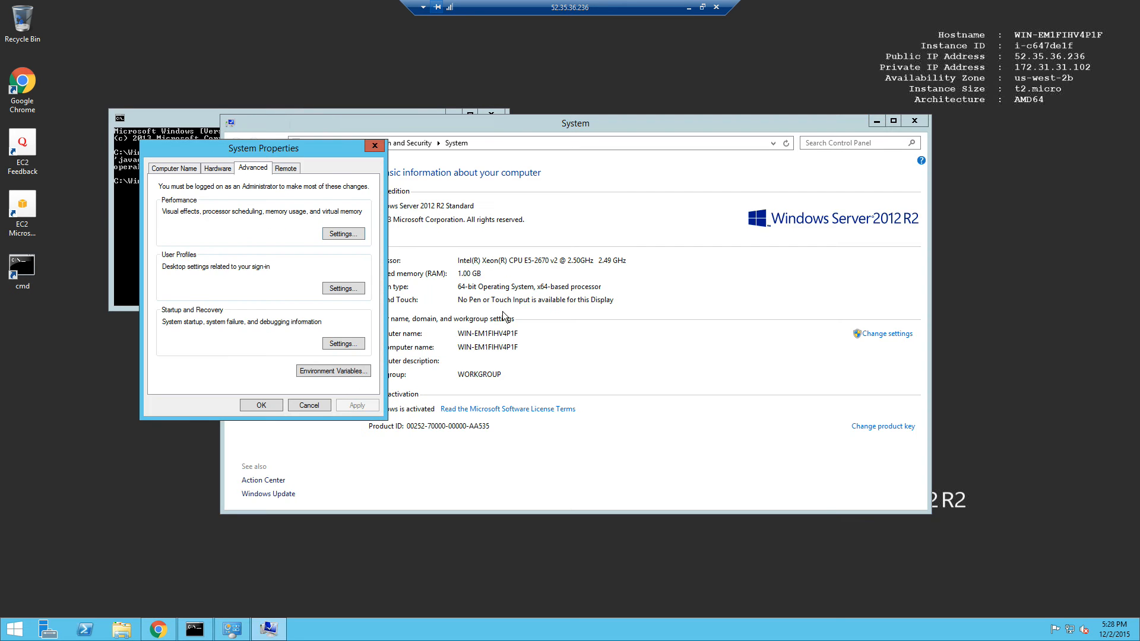
left_click(329, 372)
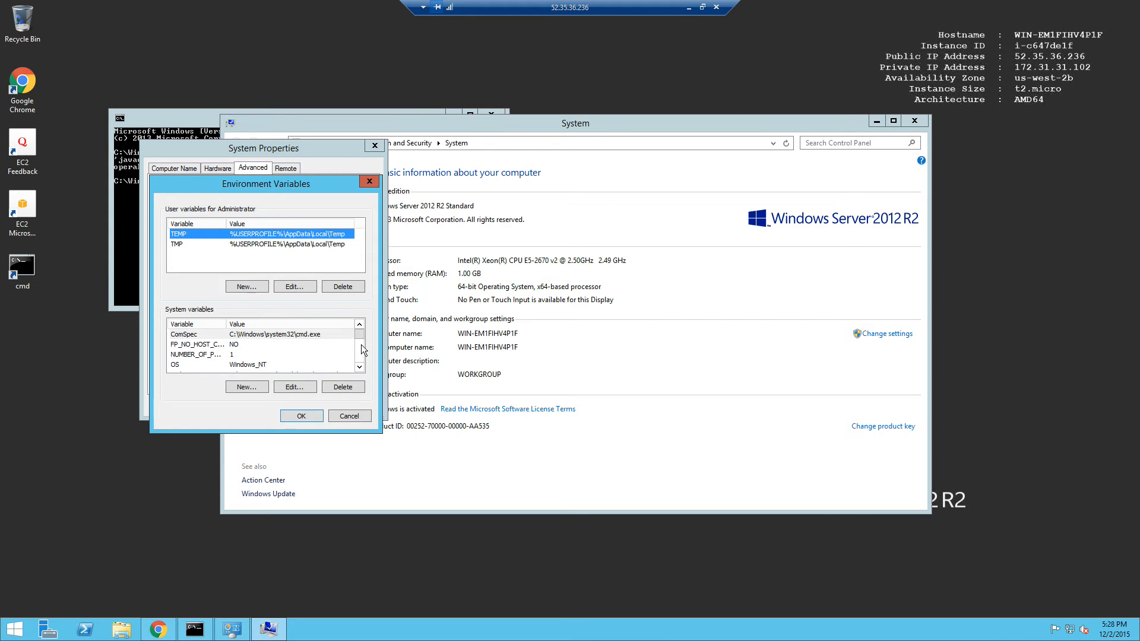
left_click(359, 367)
left_click(359, 367)
left_click(262, 354)
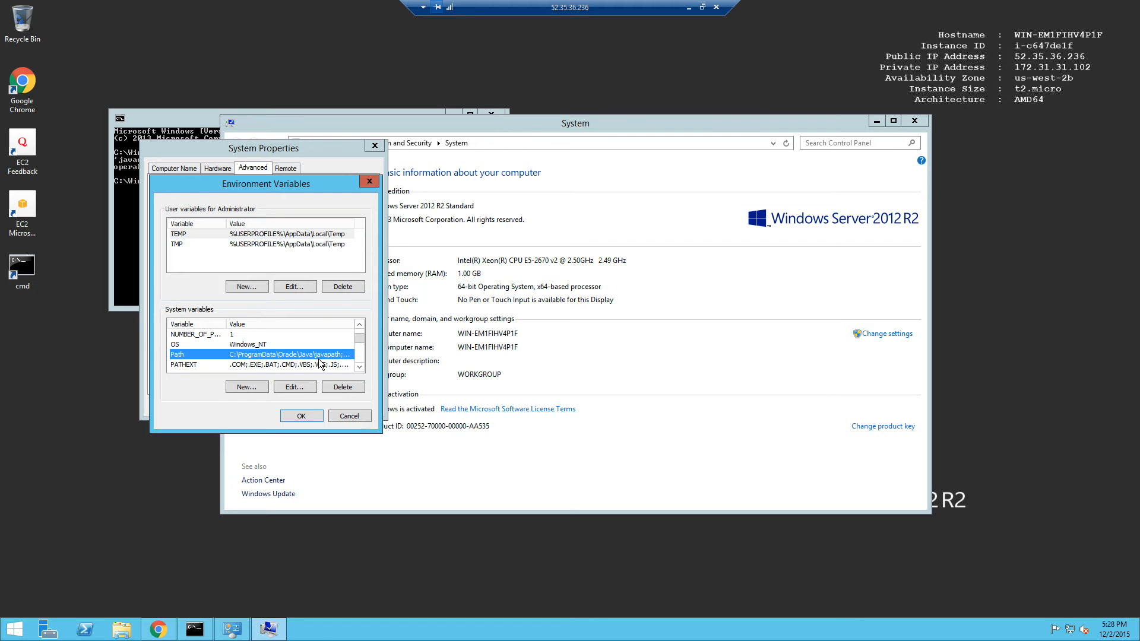
left_click(294, 387)
key("End")
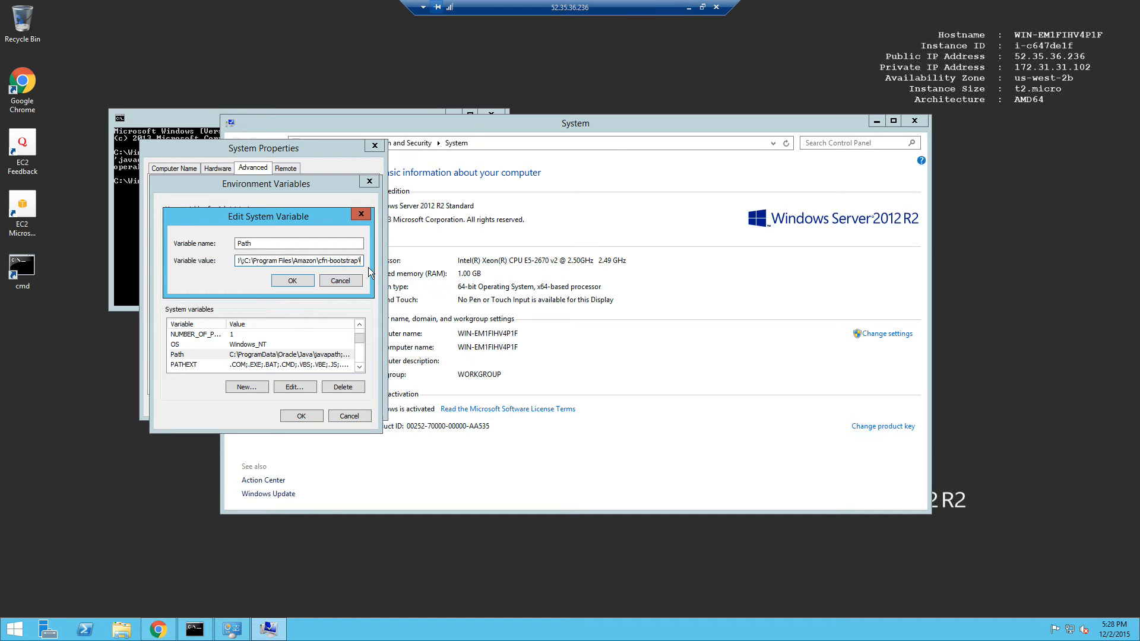
Append ';' to Path, then locate javac.exe in C:\Program Files\Java\jdk1.8.0_65\bin using dir javac.exe /s.
type(";")
left_click(157, 124)
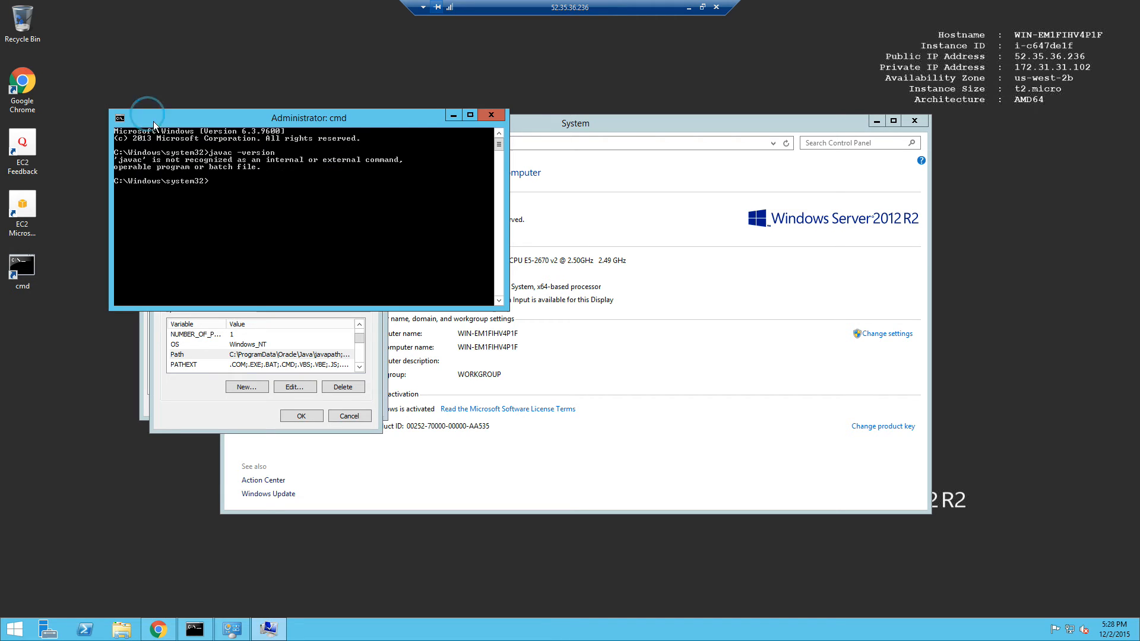
type("cd \\")
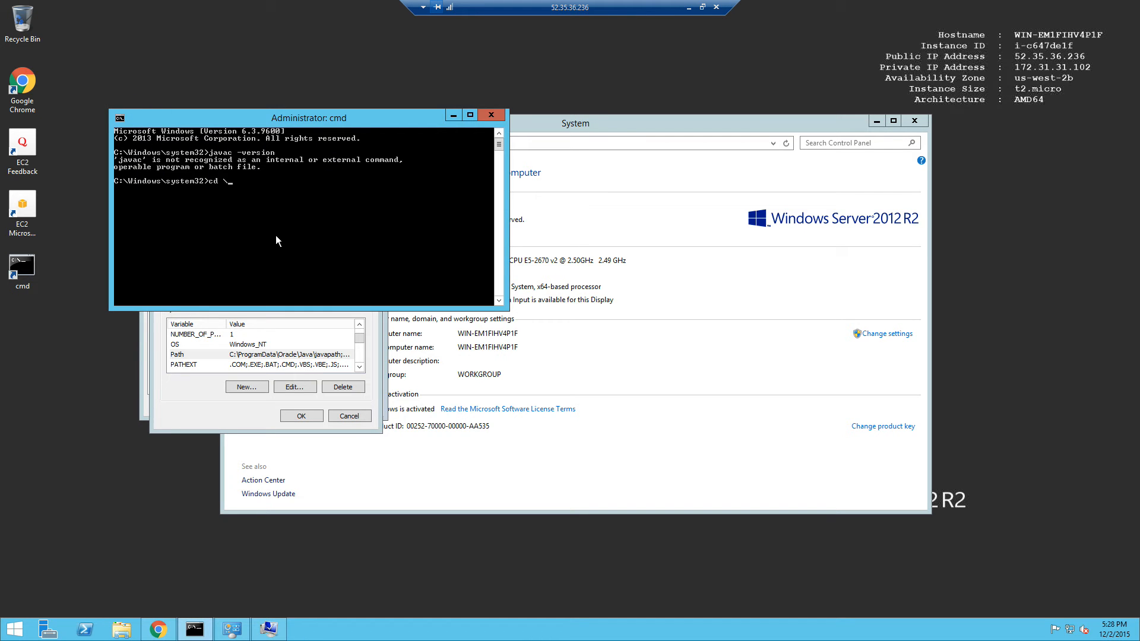
key("Return")
type("dir javac.exe /s")
key("Return")
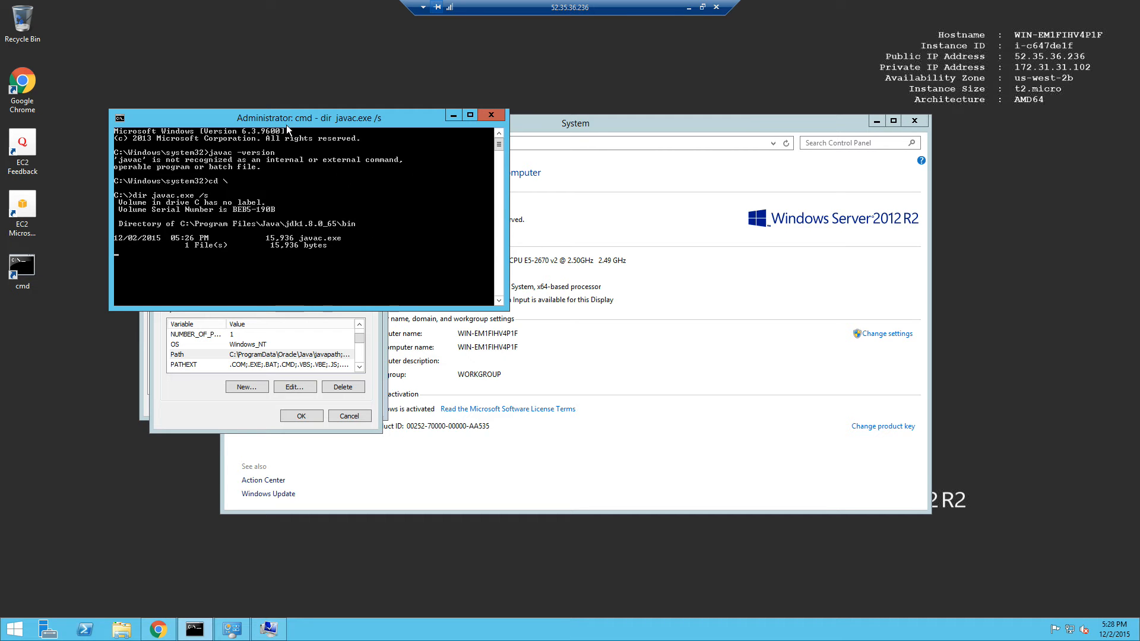
left_click_drag(286, 119, 670, 68)
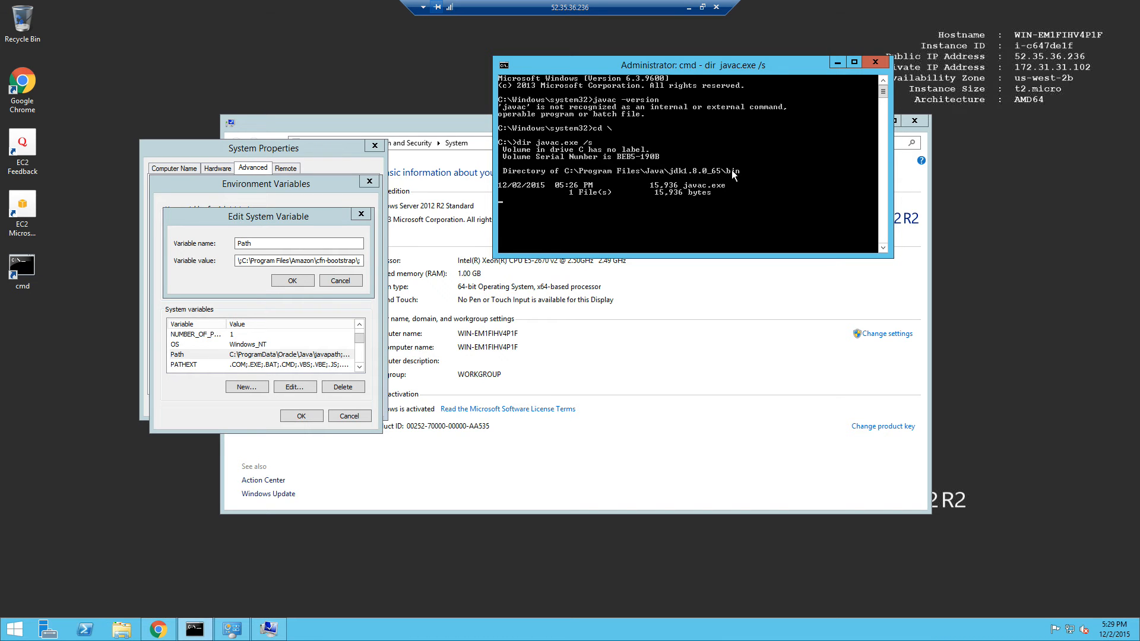
Add c:\Program Files\Java\jdk1.8.0_65\bin after the semicolon in the Path value and confirm with OK.
left_click(369, 268)
type("c:\\")
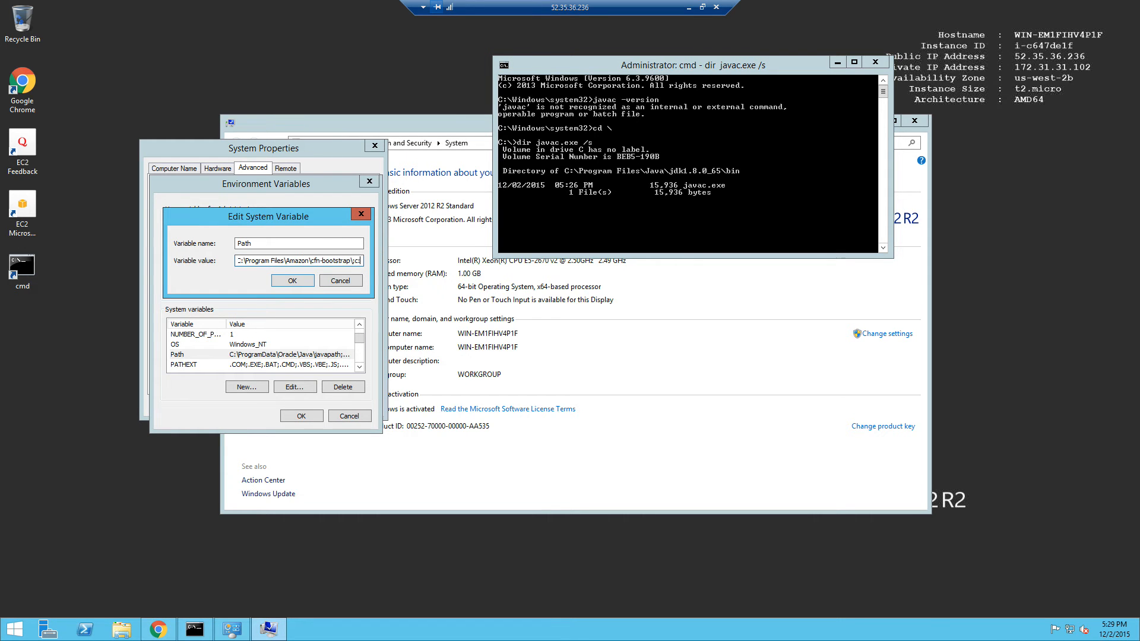
type("Pro")
type("gram F")
type("iles")
type("\\Java\\")
type("jdk")
type("1.8")
type(".0_65")
type("\bin")
left_click_drag(252, 262, 367, 265)
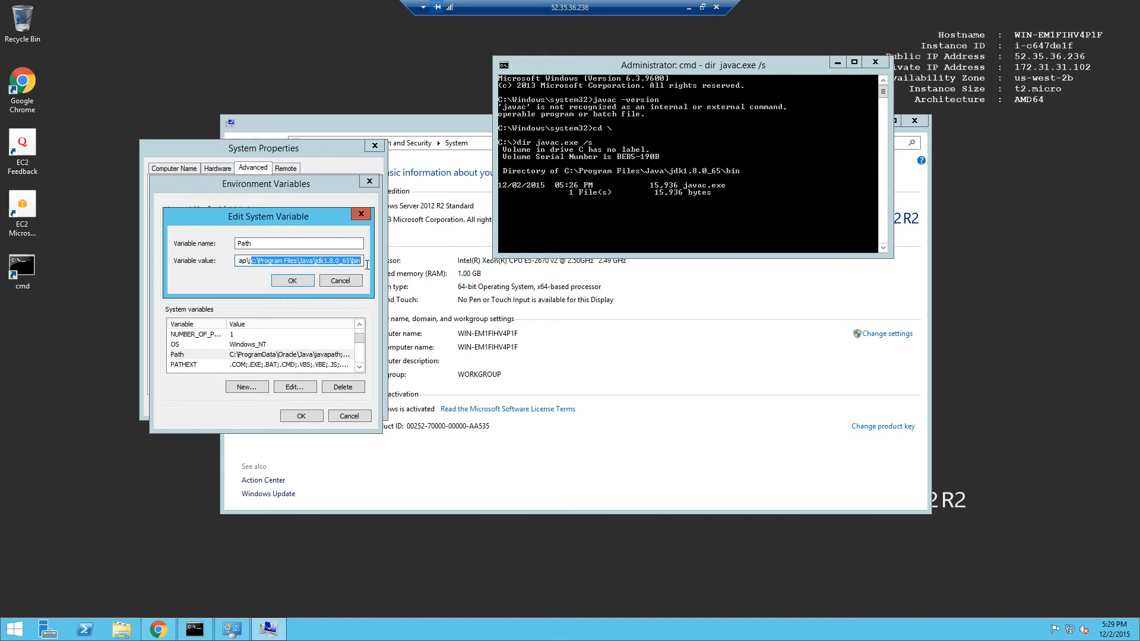
left_click(249, 260)
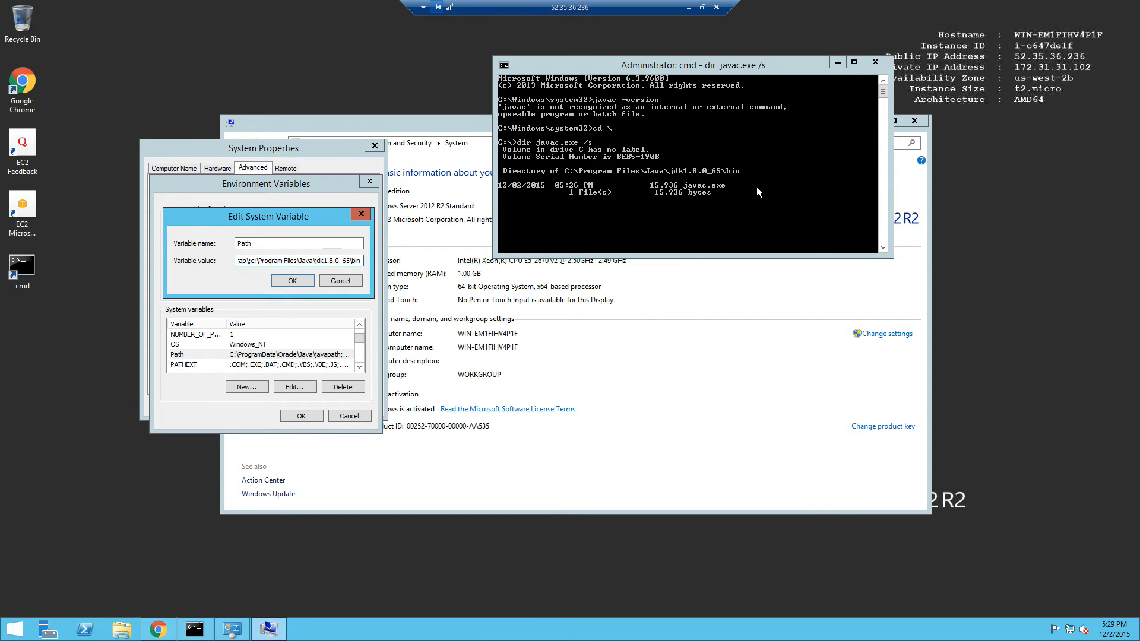
left_click(284, 281)
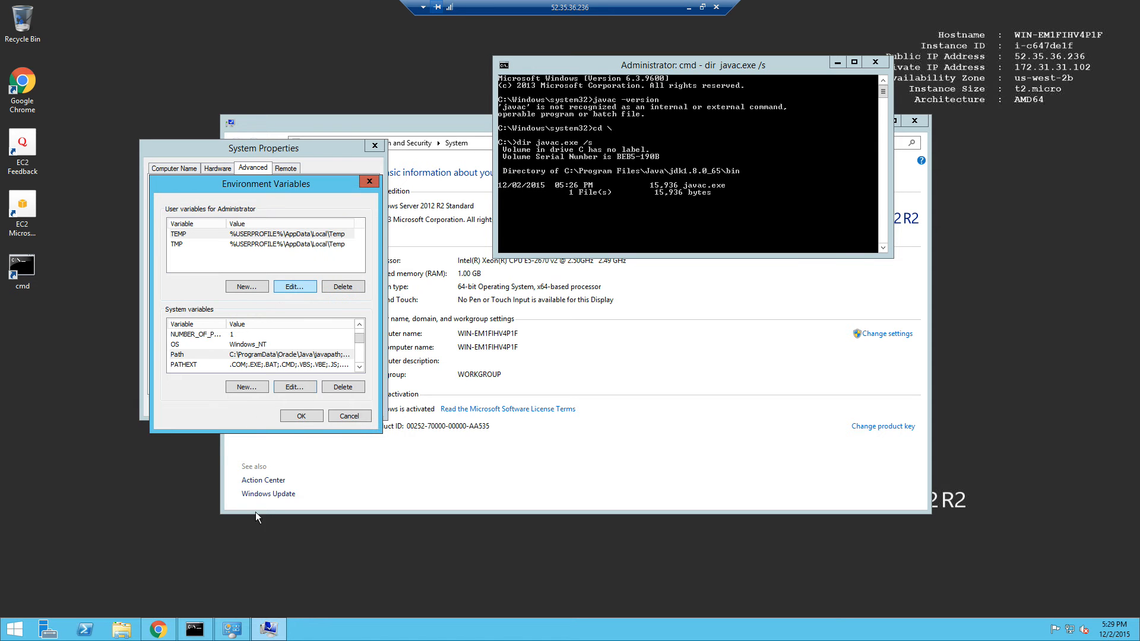
Close the Environment Variables and System Properties dialogs and run javac -version in the console.
left_click(298, 417)
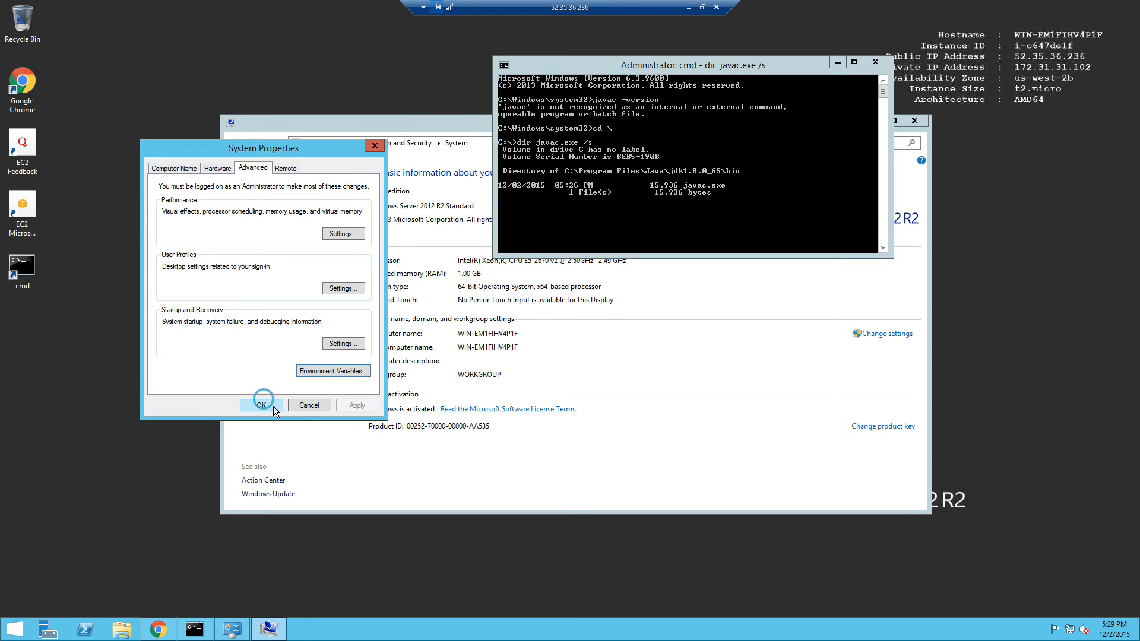
left_click(270, 405)
left_click(657, 195)
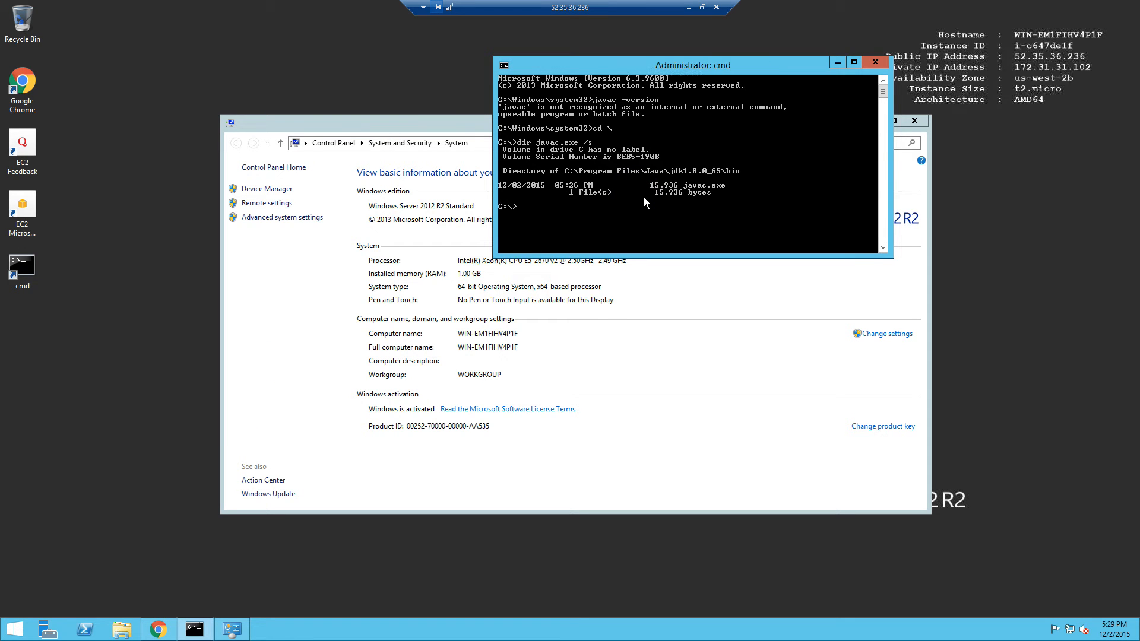
type("javac -version")
key("Return")
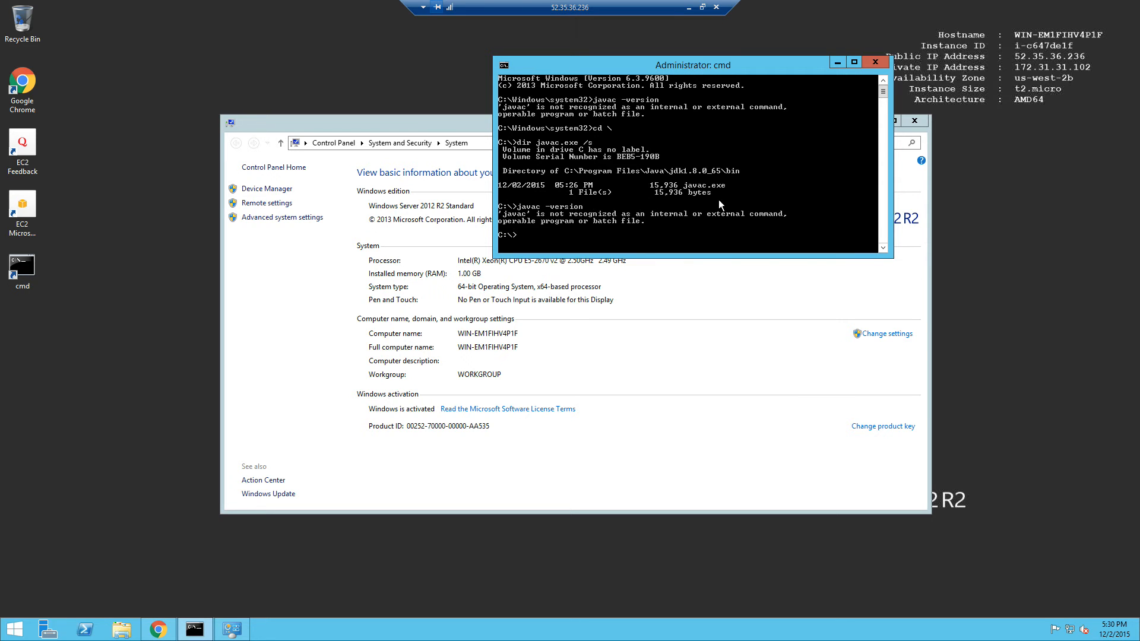
Open a fresh command prompt and rerun javac -version, which reports javac 1.8.0_65.
type("e")
left_click(876, 62)
double_click(26, 271)
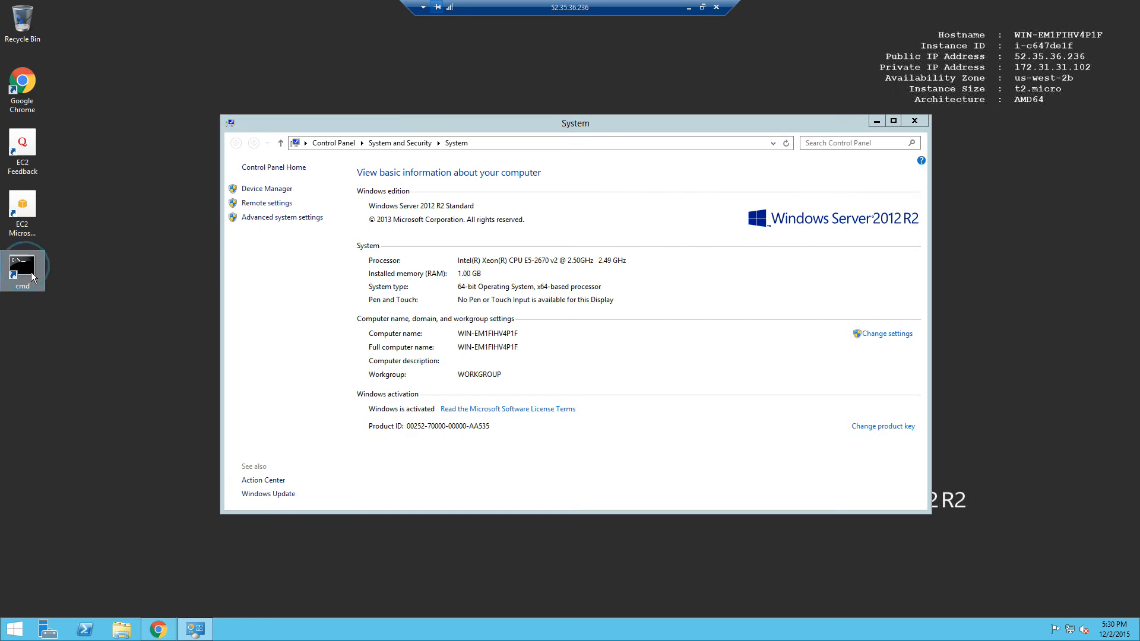
type("jav")
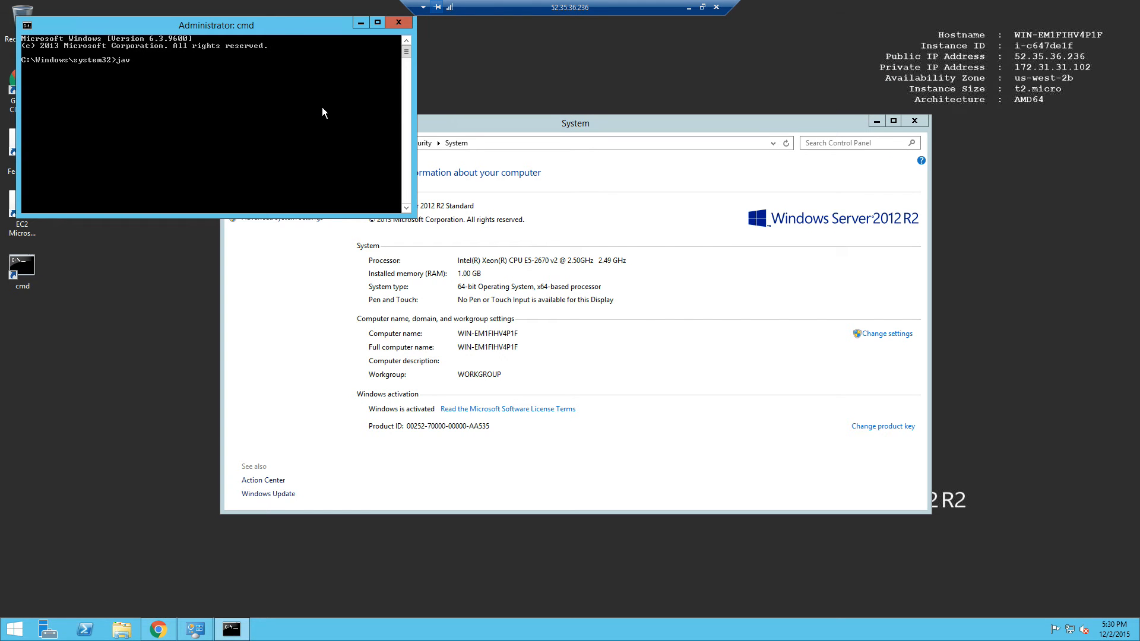
type("ac -version")
key("Return")
Close the System window and bring up the Installing Android Studio tutorial in Chrome.
left_click(916, 121)
left_click(158, 629)
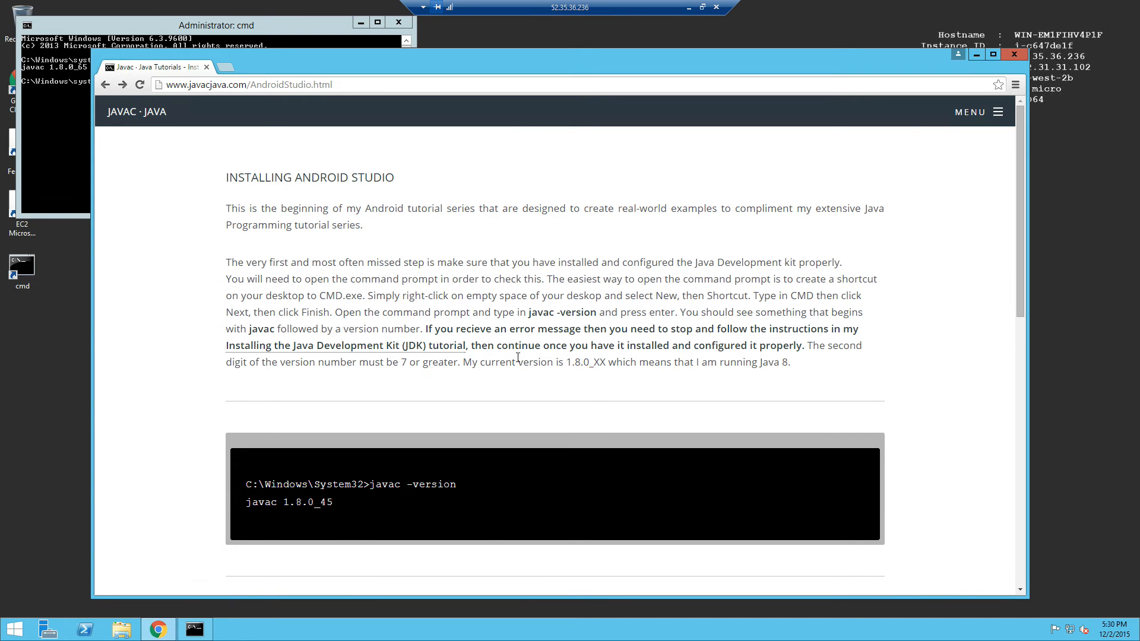
left_click_drag(492, 349, 799, 345)
left_click(840, 345)
left_click_drag(398, 362, 408, 362)
Highlight the tutorial's Java version requirements: minimum 7, running Java 8, version 1.8.0_XX.
left_click_drag(587, 59, 693, 114)
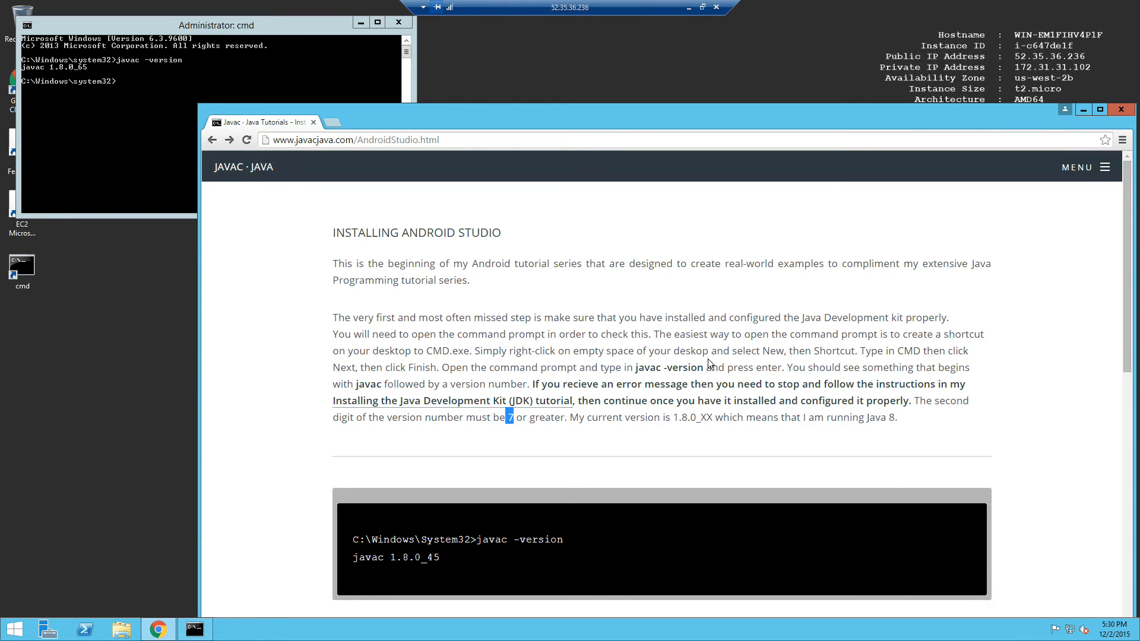
double_click(891, 417)
double_click(685, 418)
double_click(510, 417)
left_click(582, 444)
Scroll the tutorial down to its STEPS download section.
scroll(669, 382, "down", 2)
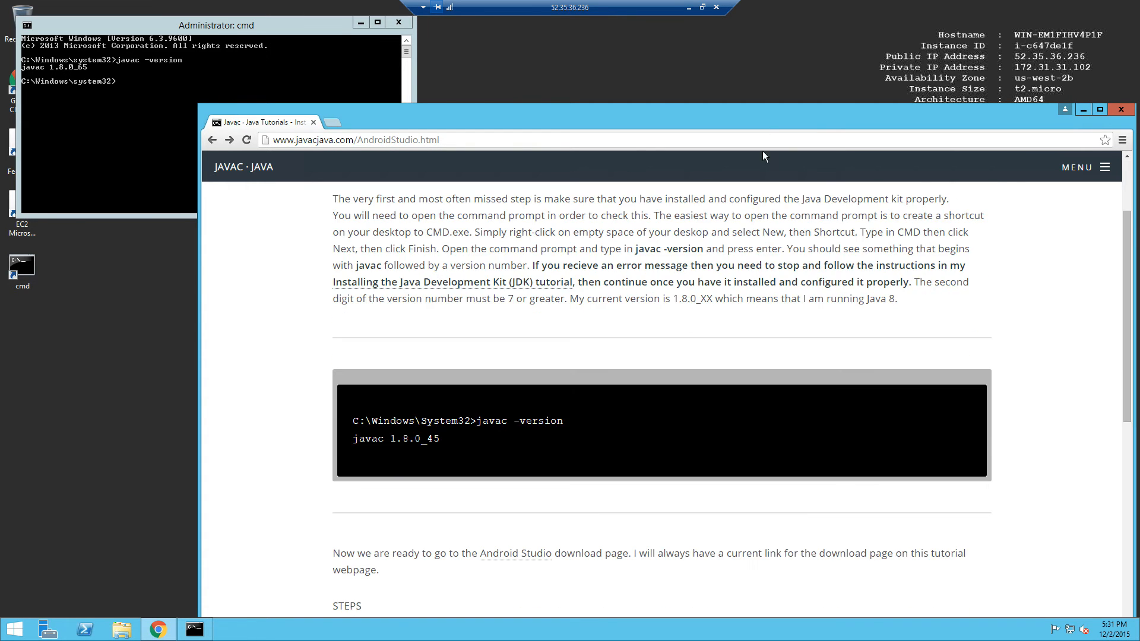
left_click_drag(723, 111, 695, 71)
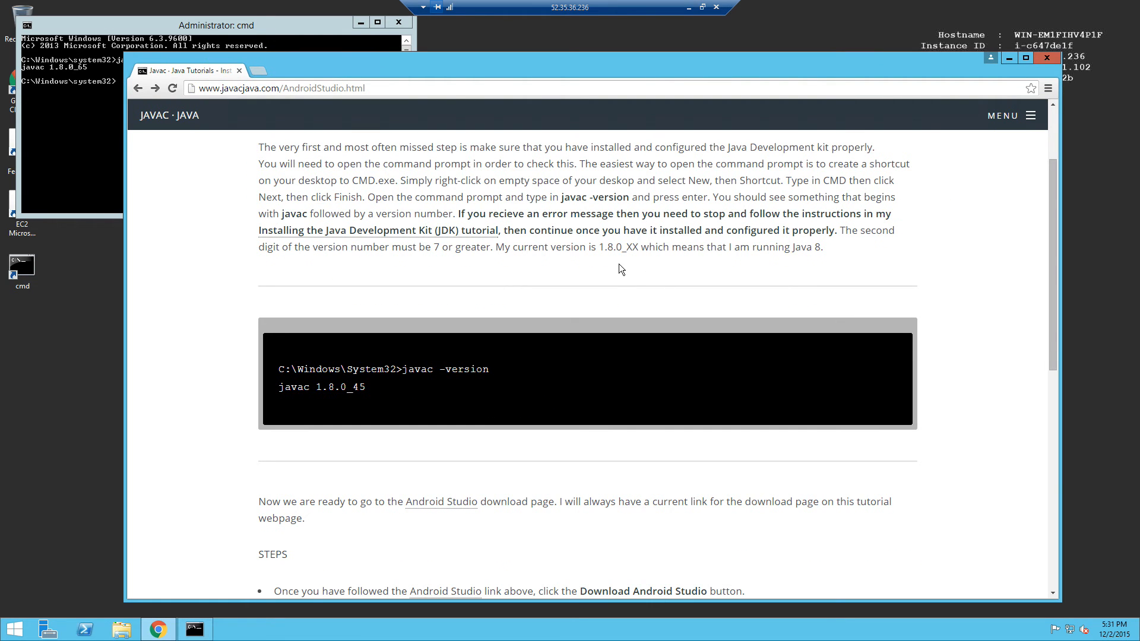
scroll(619, 269, "down", 1)
scroll(802, 414, "down", 1)
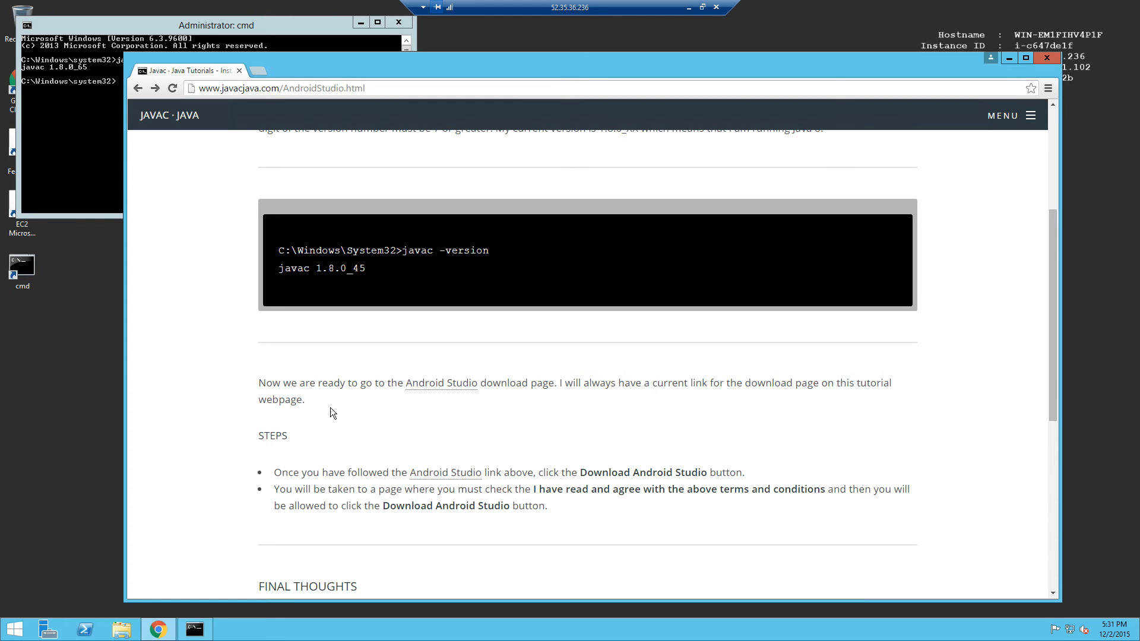
Agree to the terms and download android-studio-bundle-141.2422023-windows.exe from the Android Studio page.
left_click(425, 389)
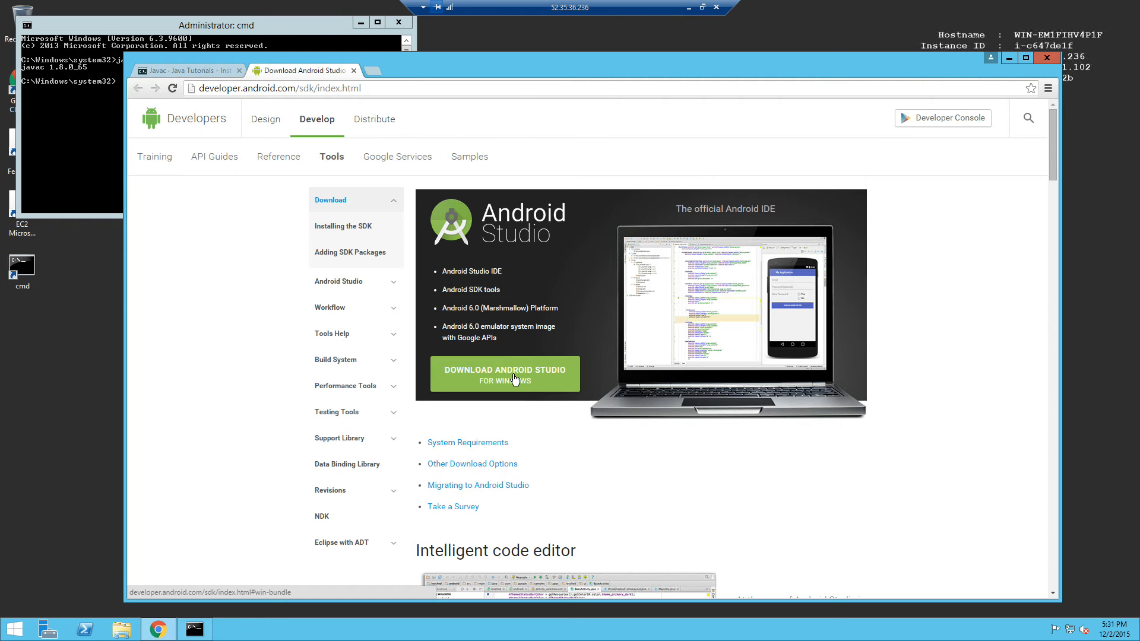
left_click(514, 380)
left_click(424, 497)
left_click(583, 526)
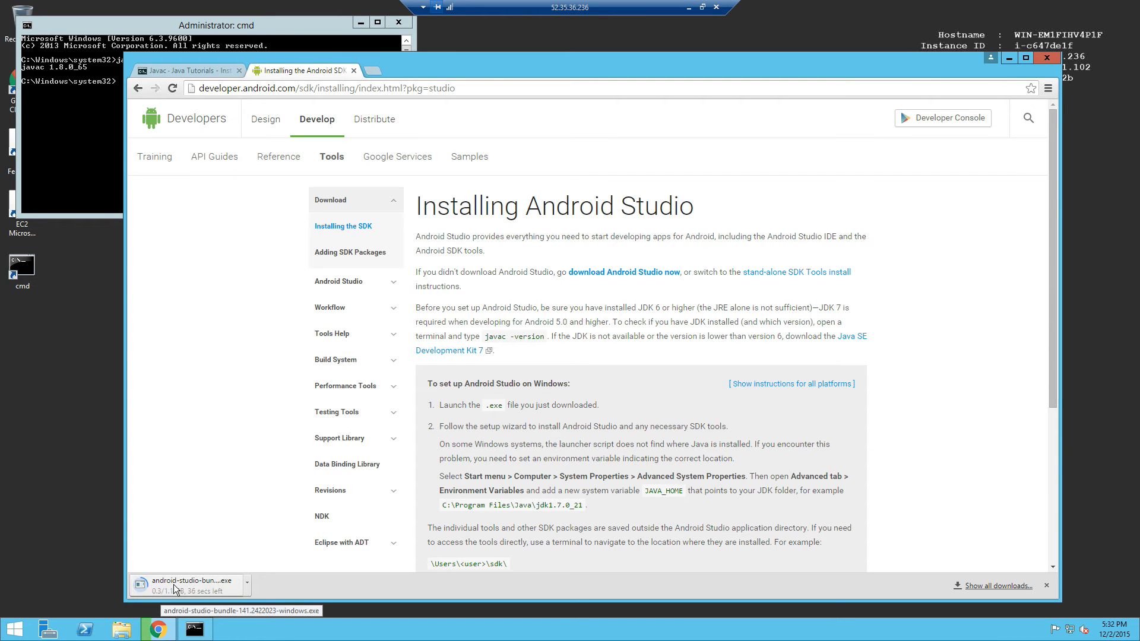
Read through the Windows setup instructions while the 1.1 GB bundle download completes.
left_click(1029, 117)
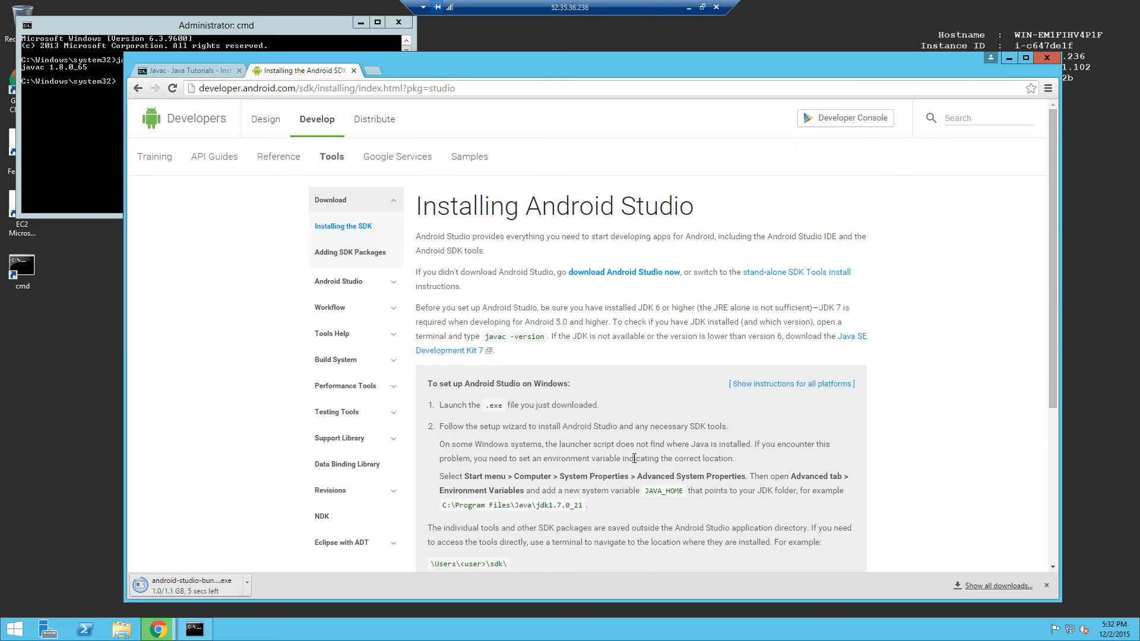
scroll(634, 460, "down", 1)
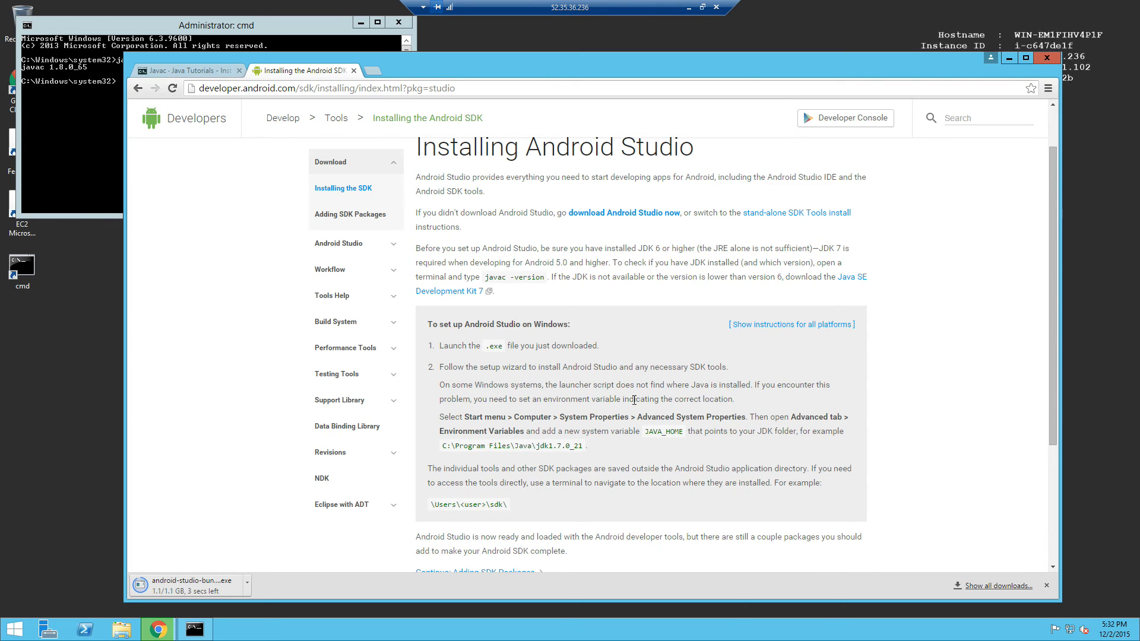
scroll(634, 400, "down", 2)
scroll(648, 402, "up", 2)
left_click_drag(424, 330, 583, 465)
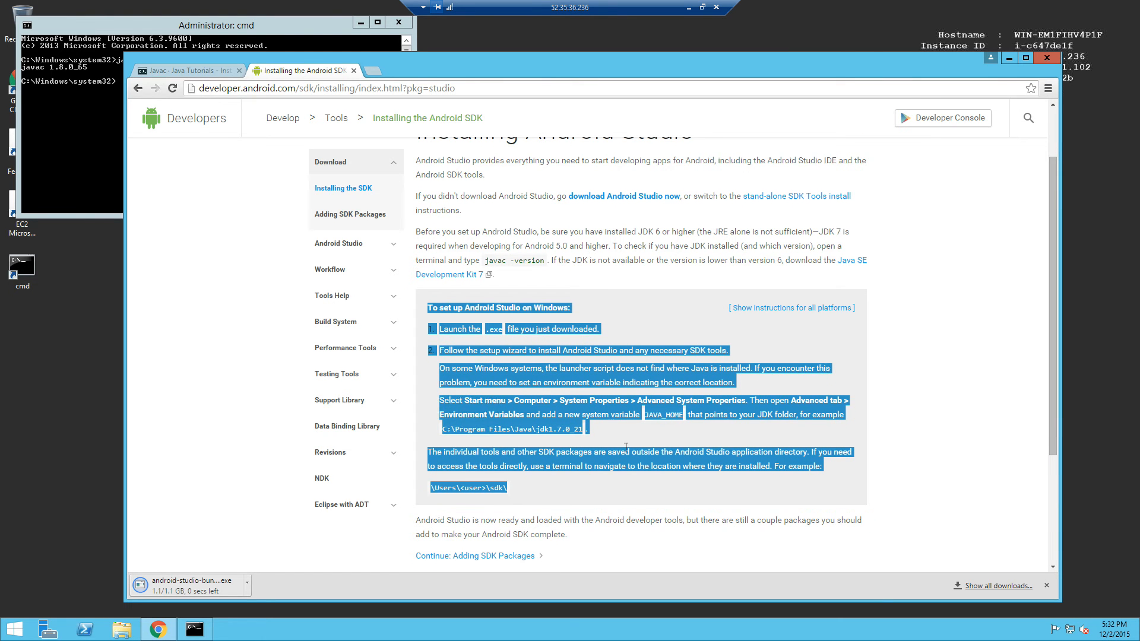
left_click(683, 450)
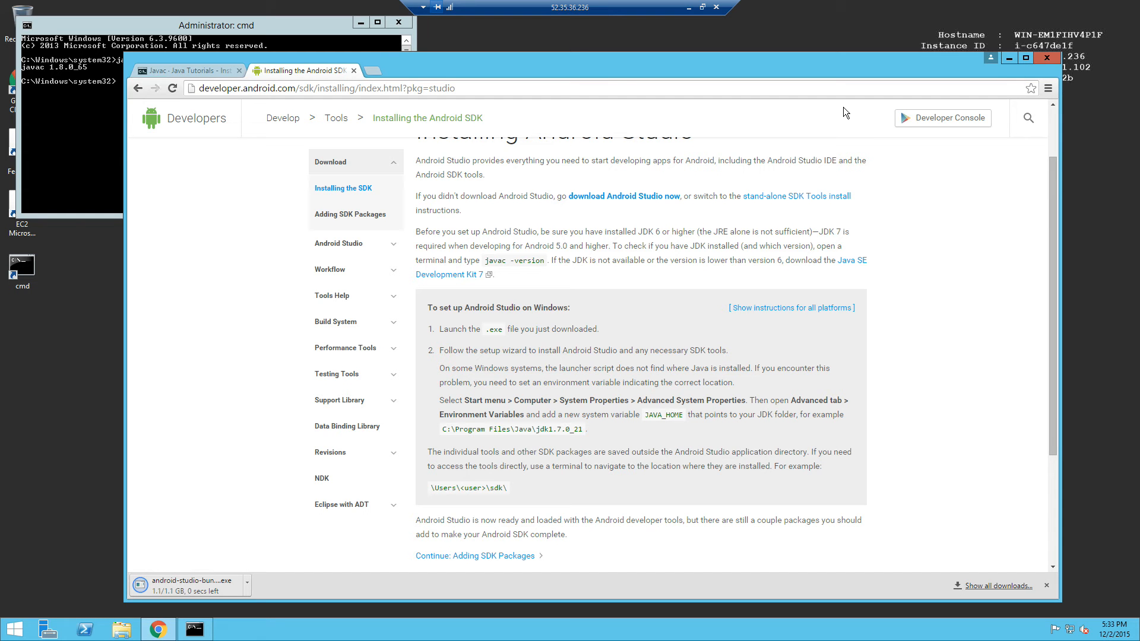
Reposition the browser to check the command window, then open Chrome's main menu.
left_click_drag(868, 72, 938, 237)
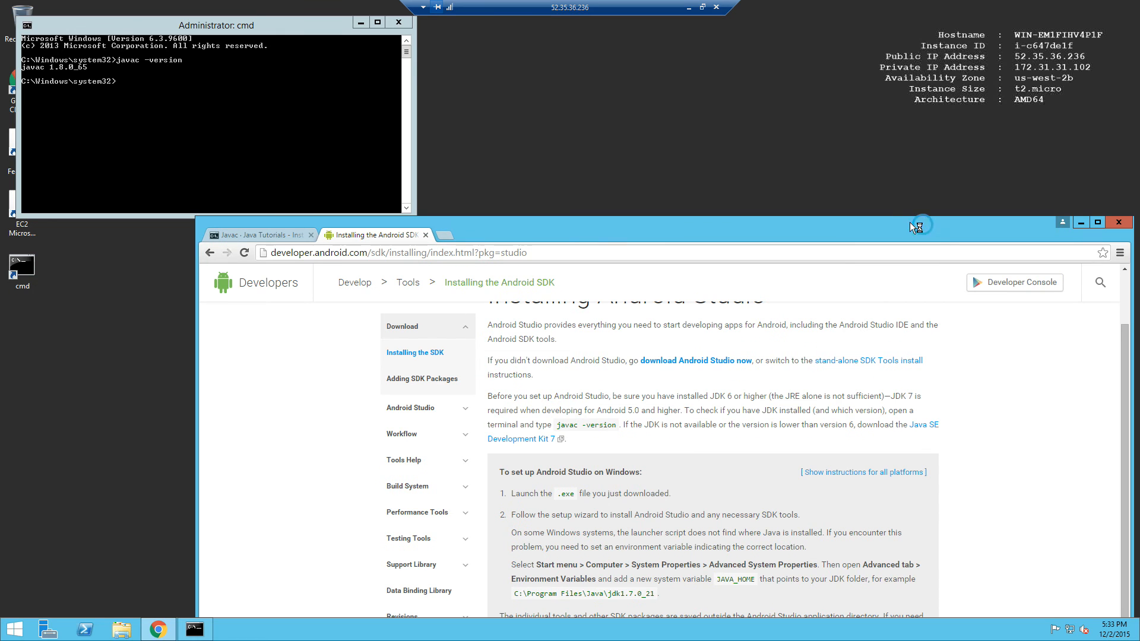
left_click_drag(855, 73, 860, 70)
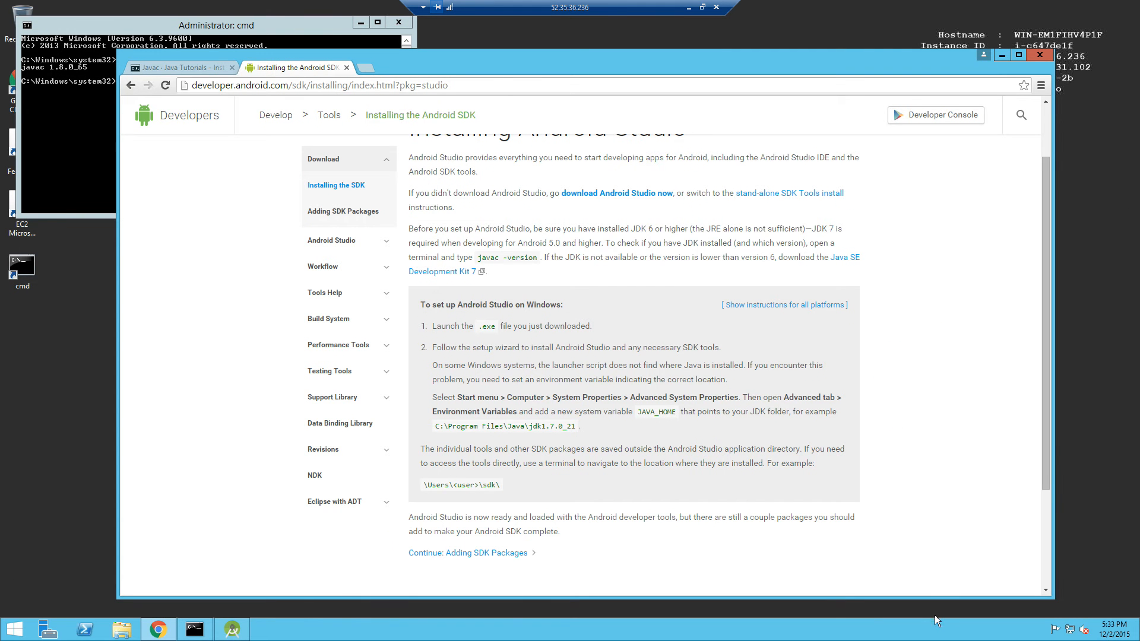
left_click_drag(1046, 475, 1053, 615)
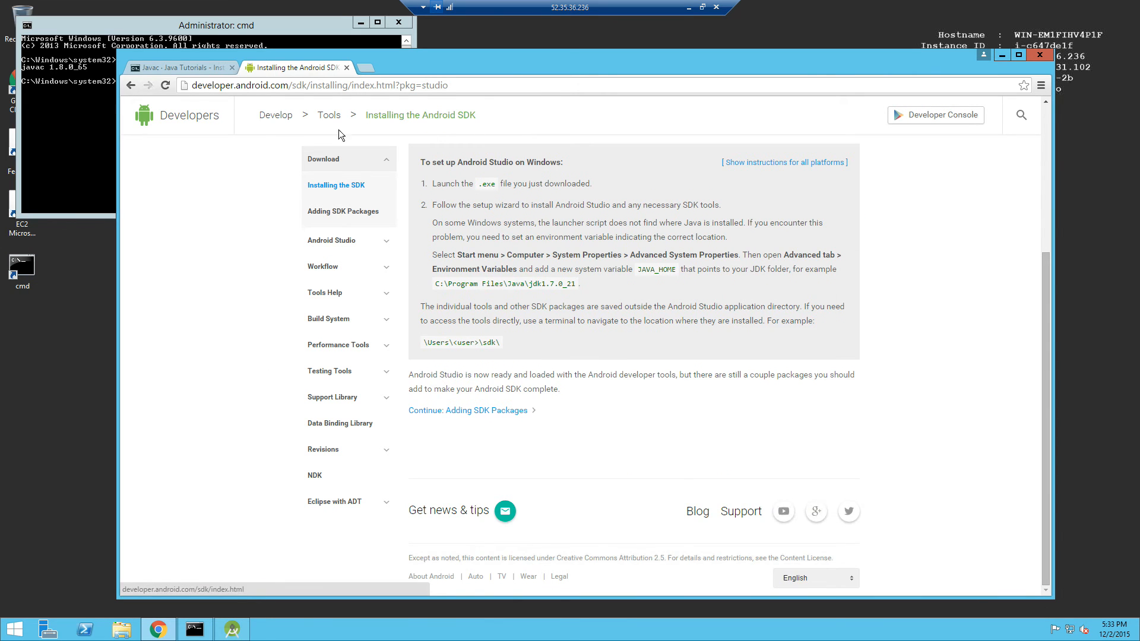
left_click(1041, 86)
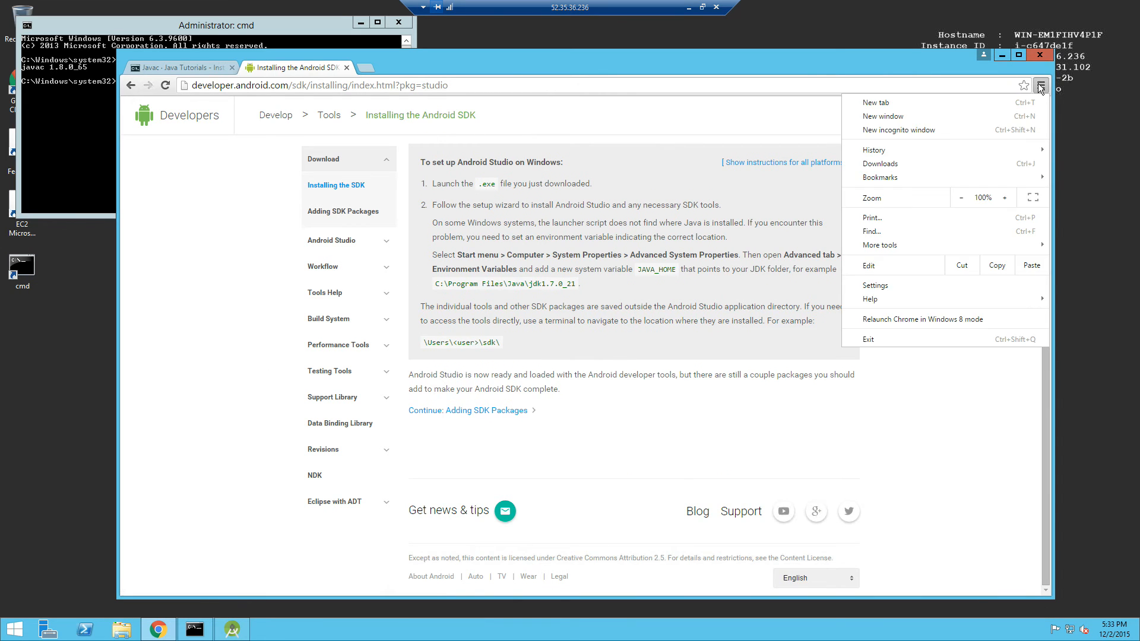
Run android-studio-bundle-141.2422023-windows.exe from Chrome's Downloads list.
left_click(936, 165)
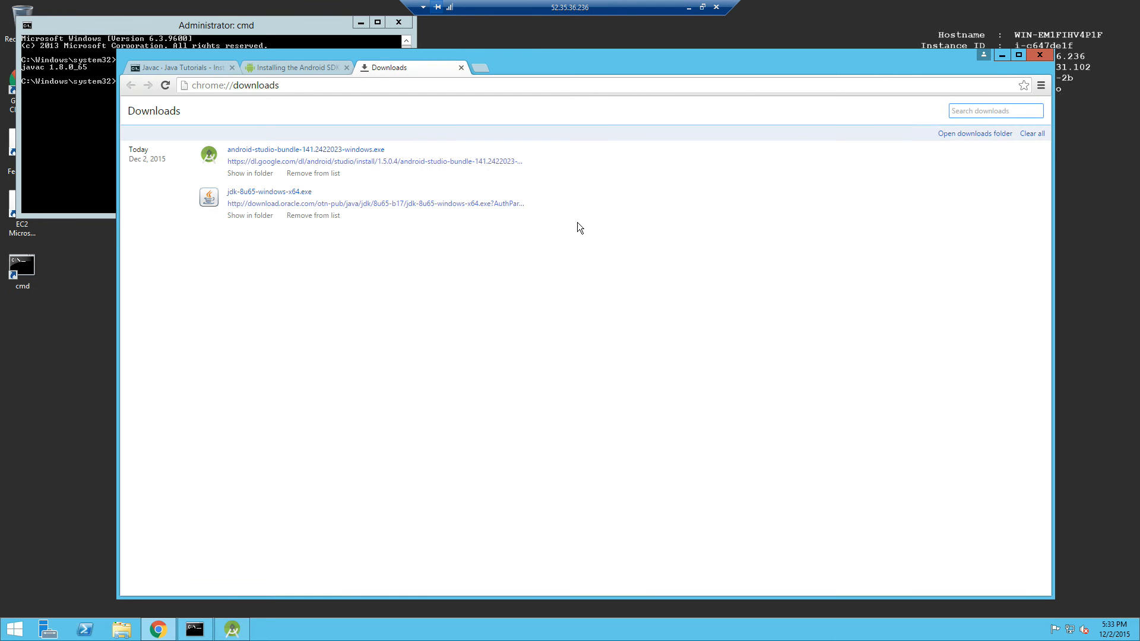
left_click(252, 150)
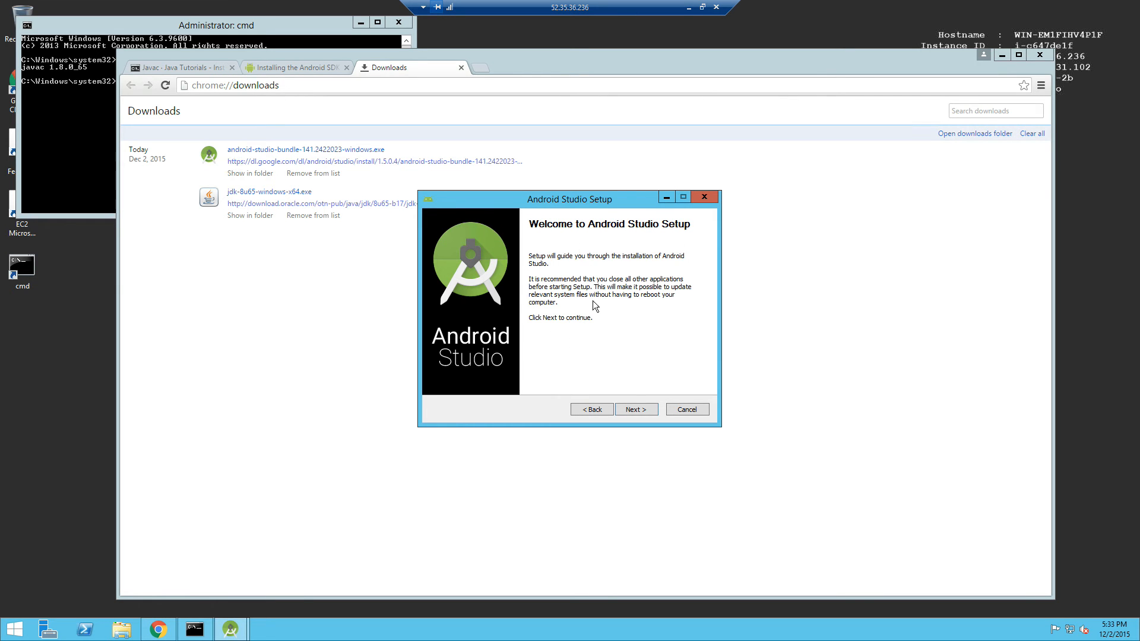
Proceed through Setup keeping all three components, accepting the license and default install locations.
left_click(634, 409)
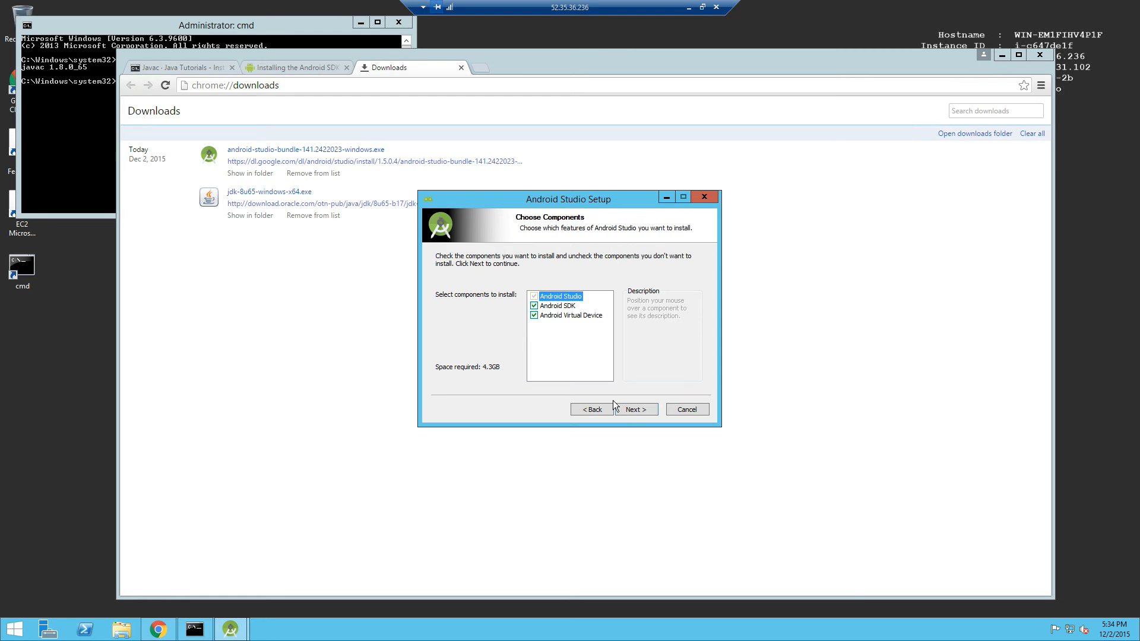
left_click(644, 409)
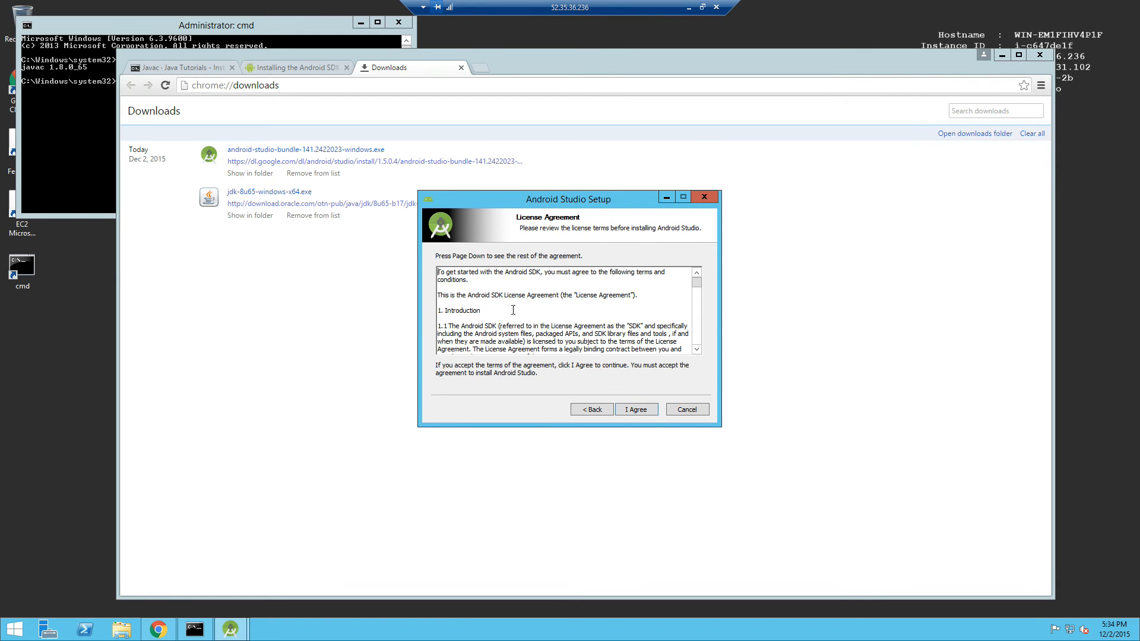
left_click(636, 409)
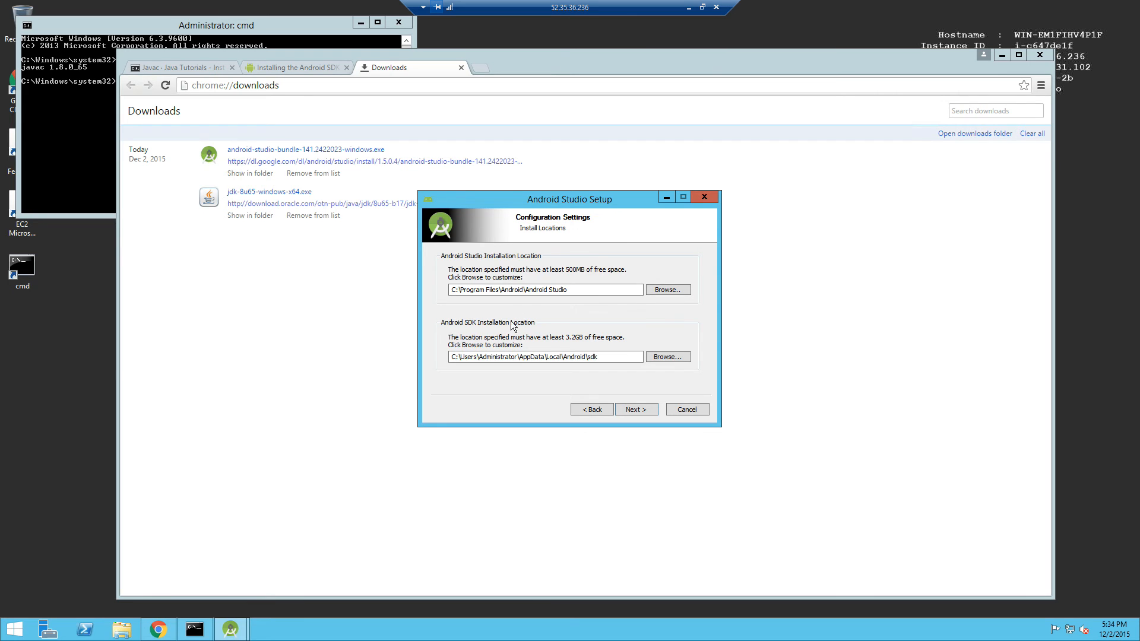
left_click(636, 411)
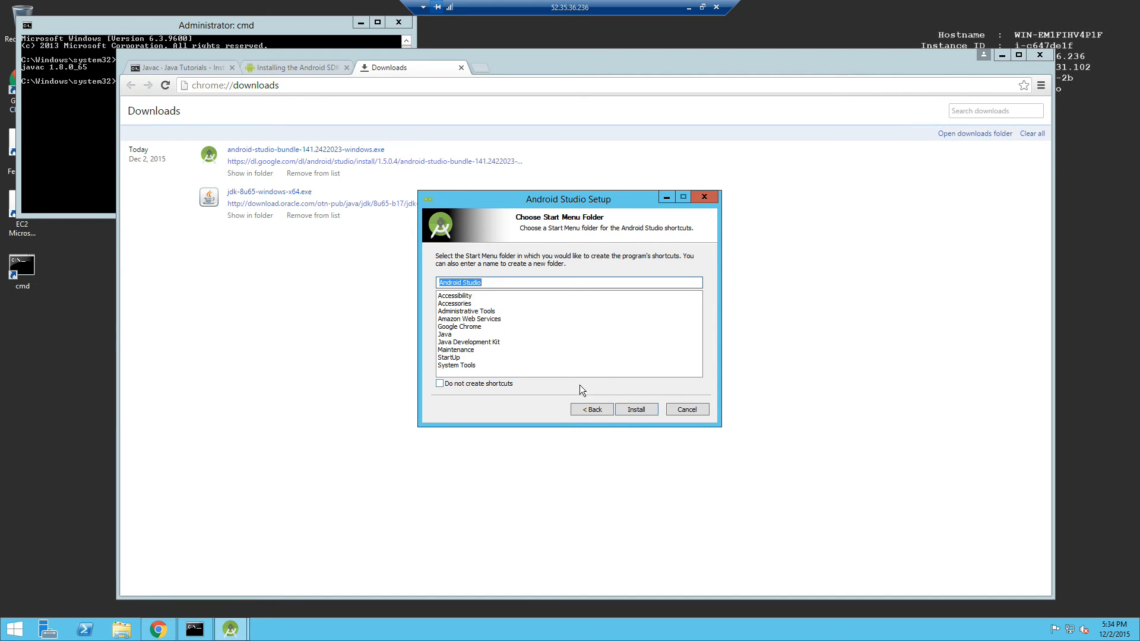
Install with the Android Studio Start Menu folder and wait for Installation Complete.
left_click(639, 410)
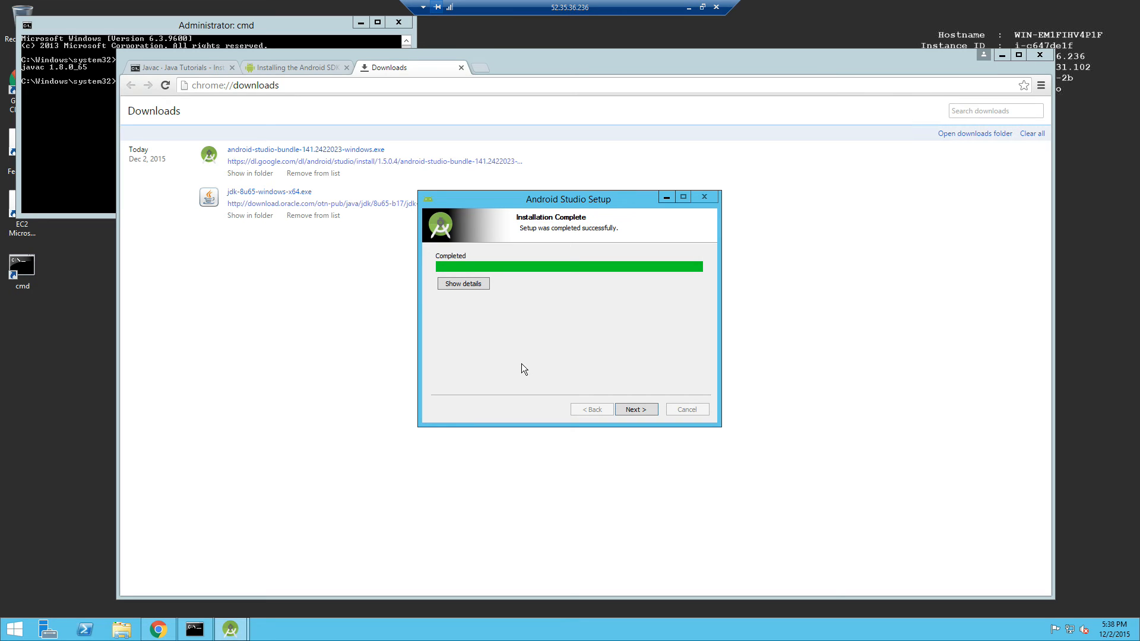
Finish setup with Start Android Studio checked, then minimize Chrome and the leftover setup window.
left_click(632, 410)
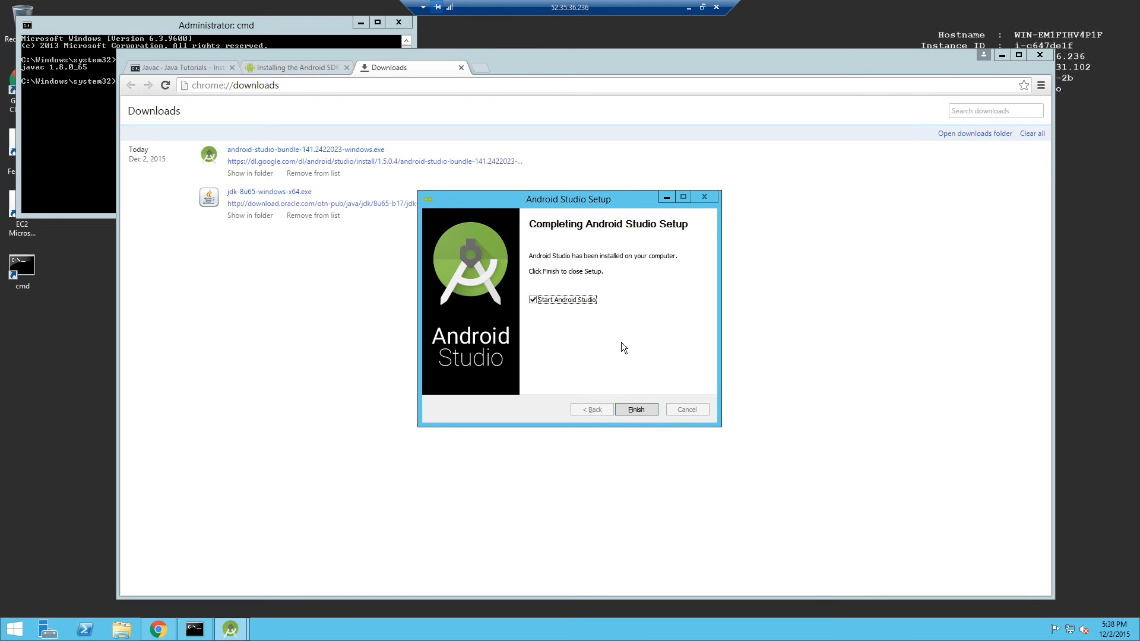
left_click(634, 410)
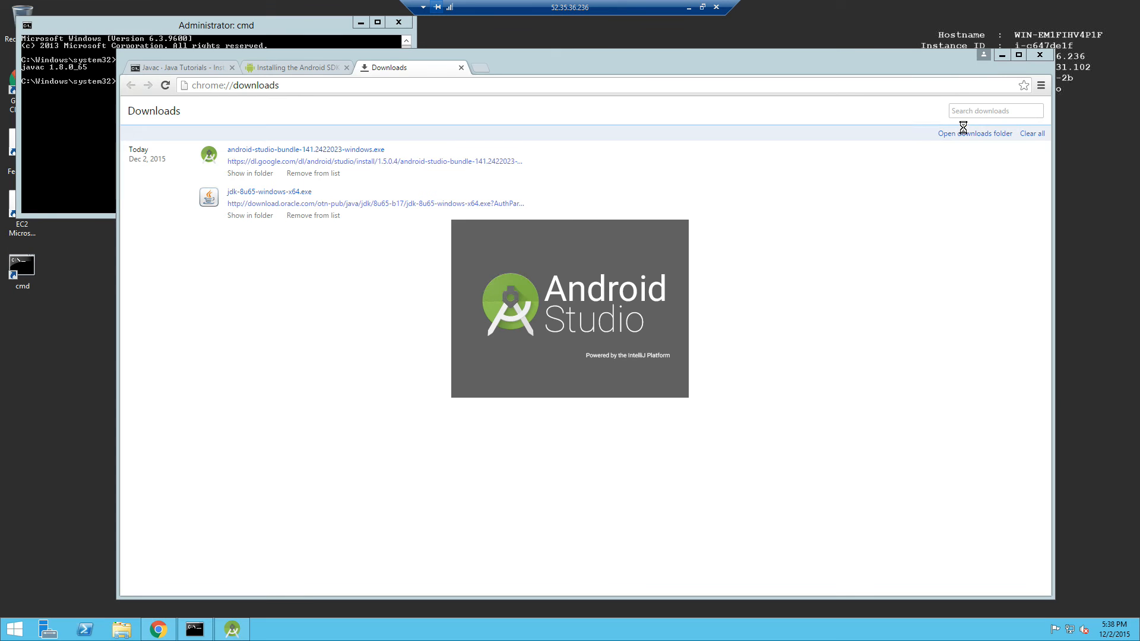
left_click(1002, 54)
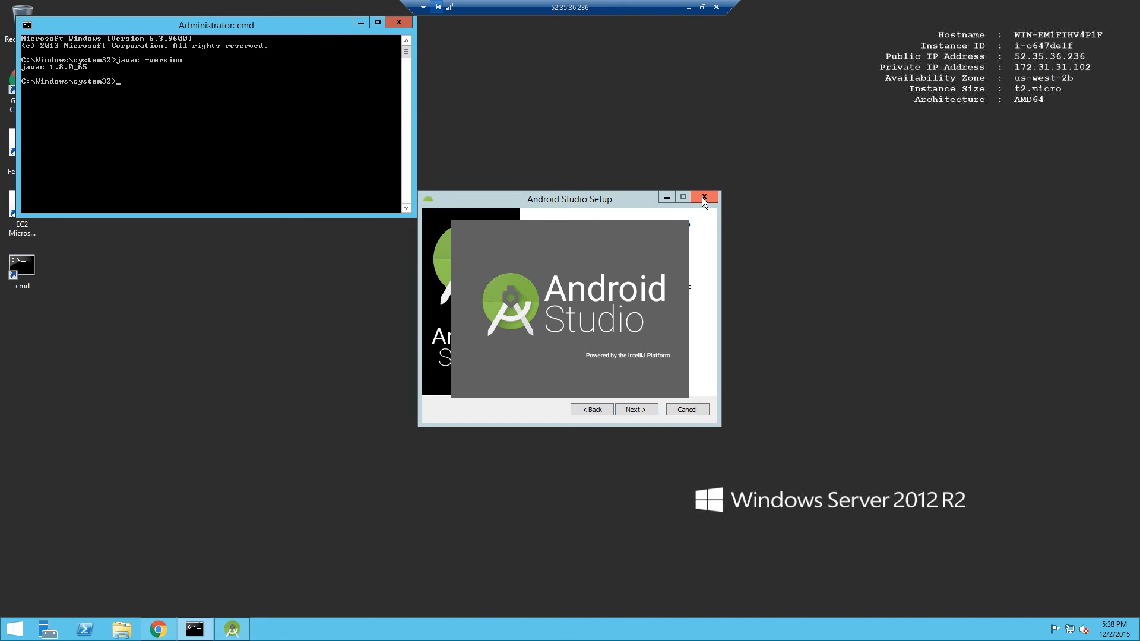
left_click(662, 194)
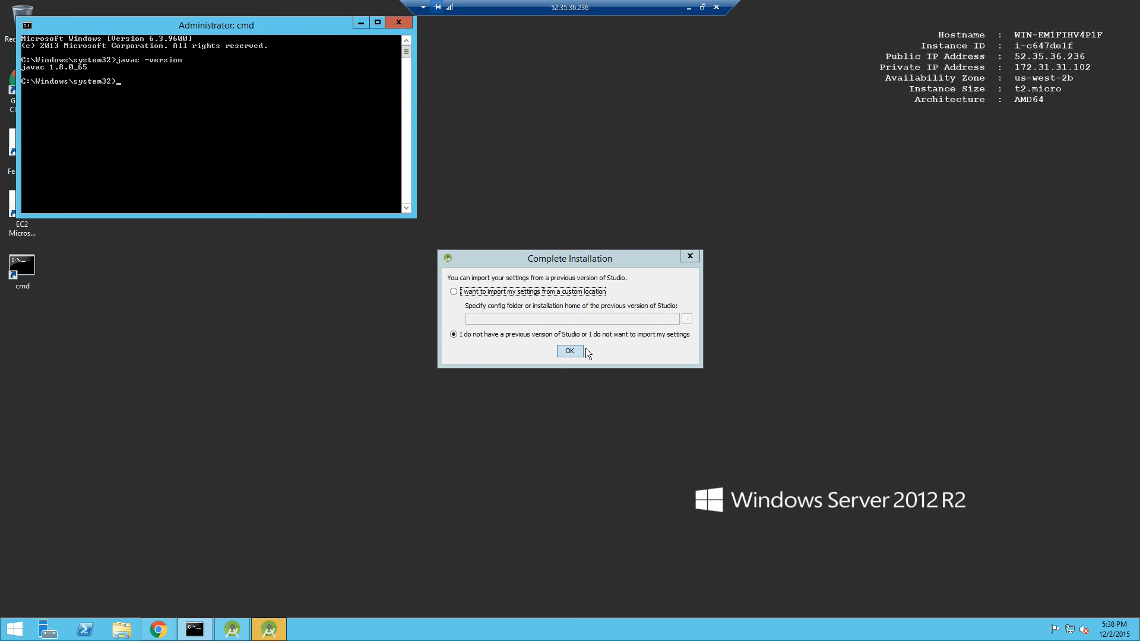
Decline importing previous settings, retry the failed folder move, and close the finished wizard.
left_click(570, 351)
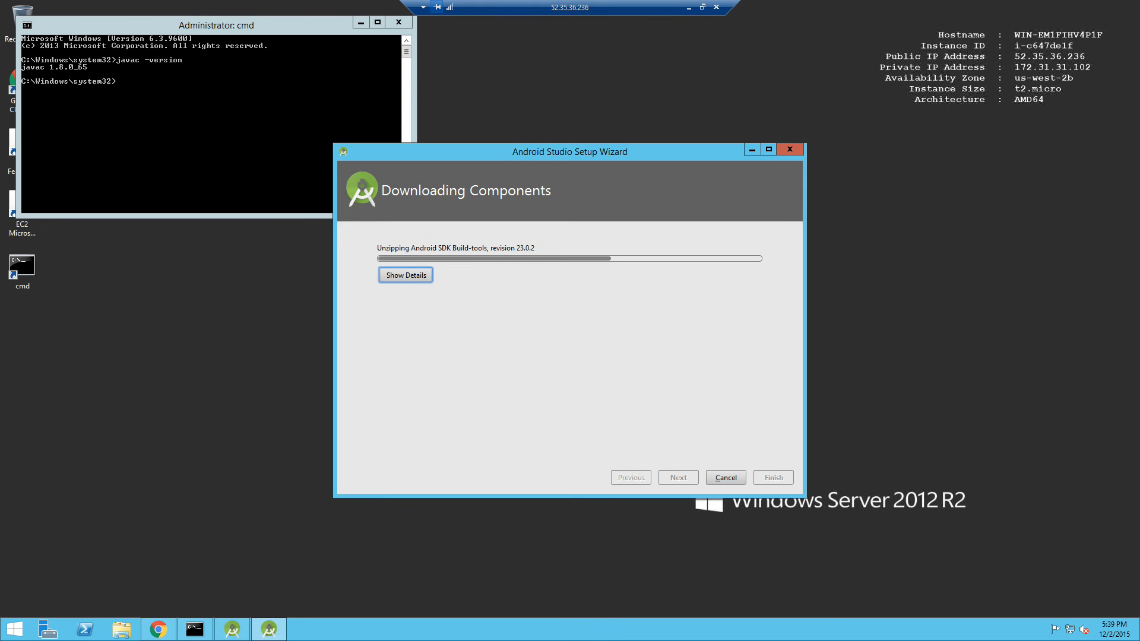
key("Return")
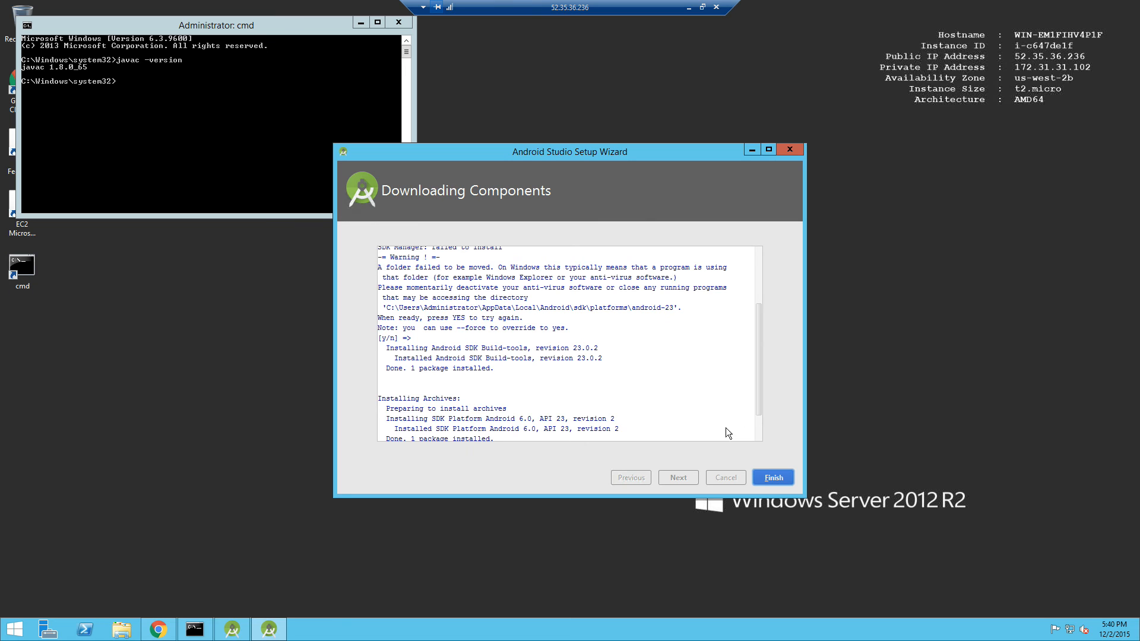
left_click(774, 478)
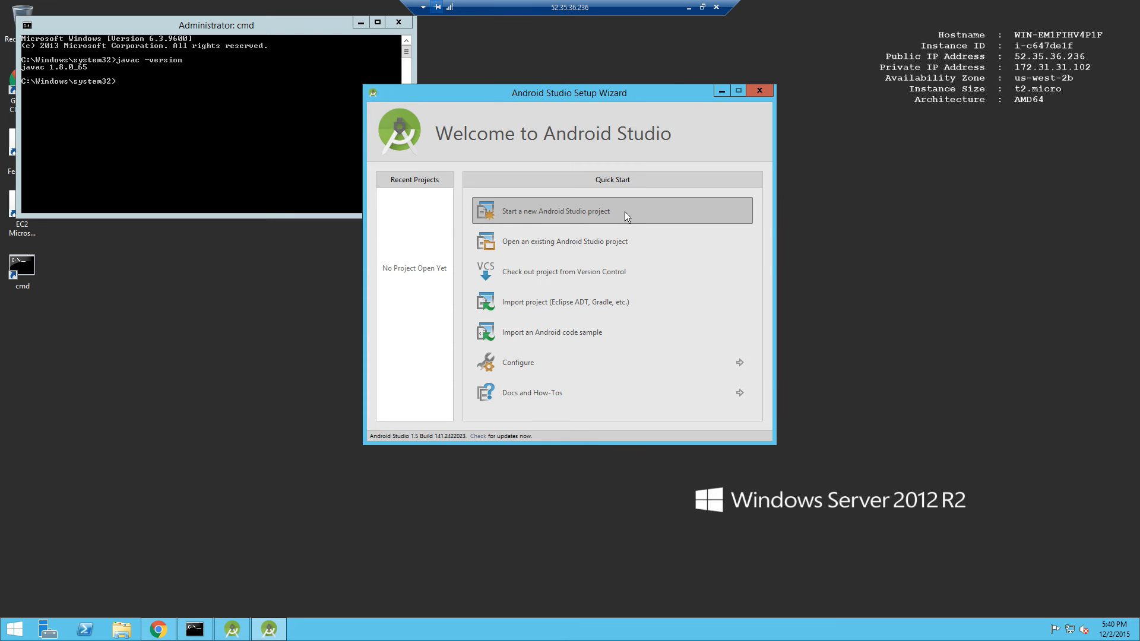
Take the Remote Desktop session out of full screen and start a new Android Studio project.
left_click(702, 8)
left_click(954, 23)
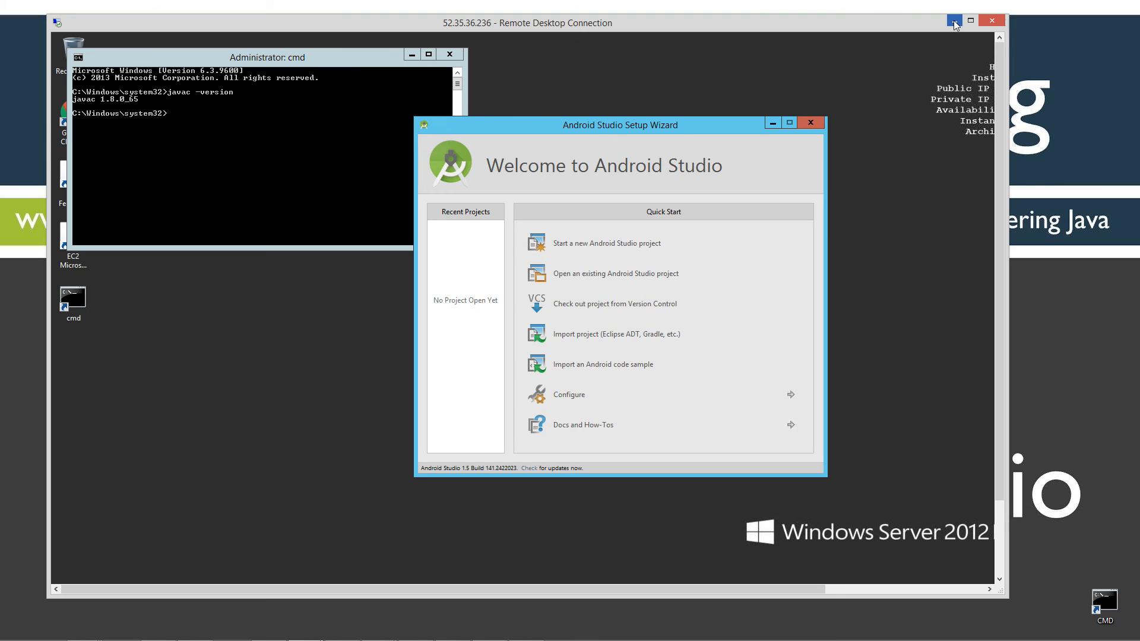
left_click(593, 243)
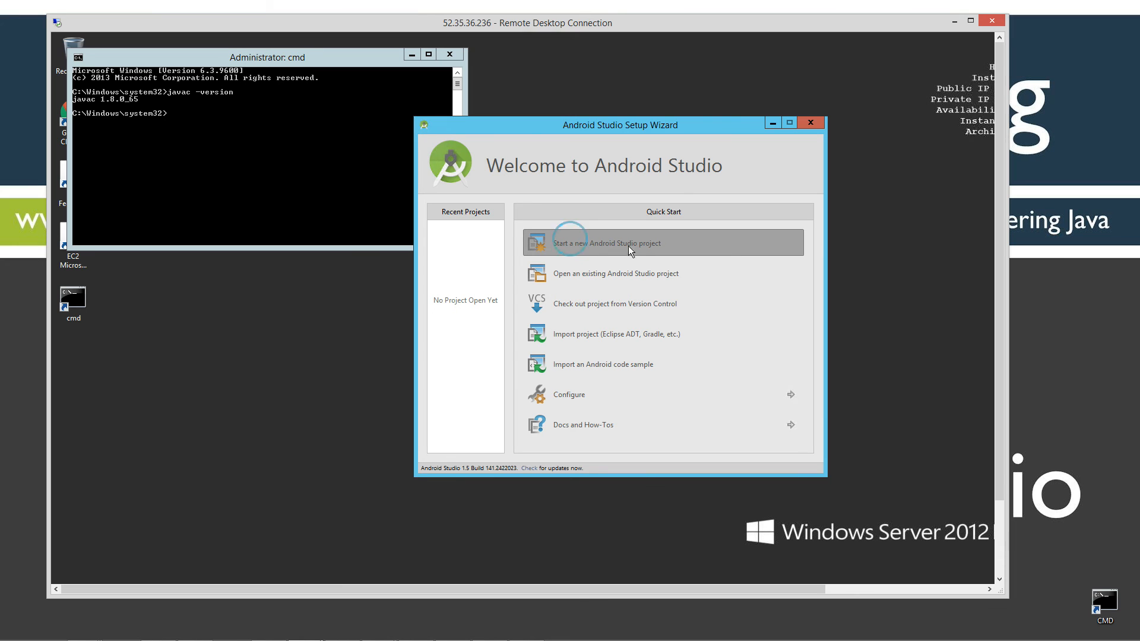
left_click_drag(1001, 253, 971, 75)
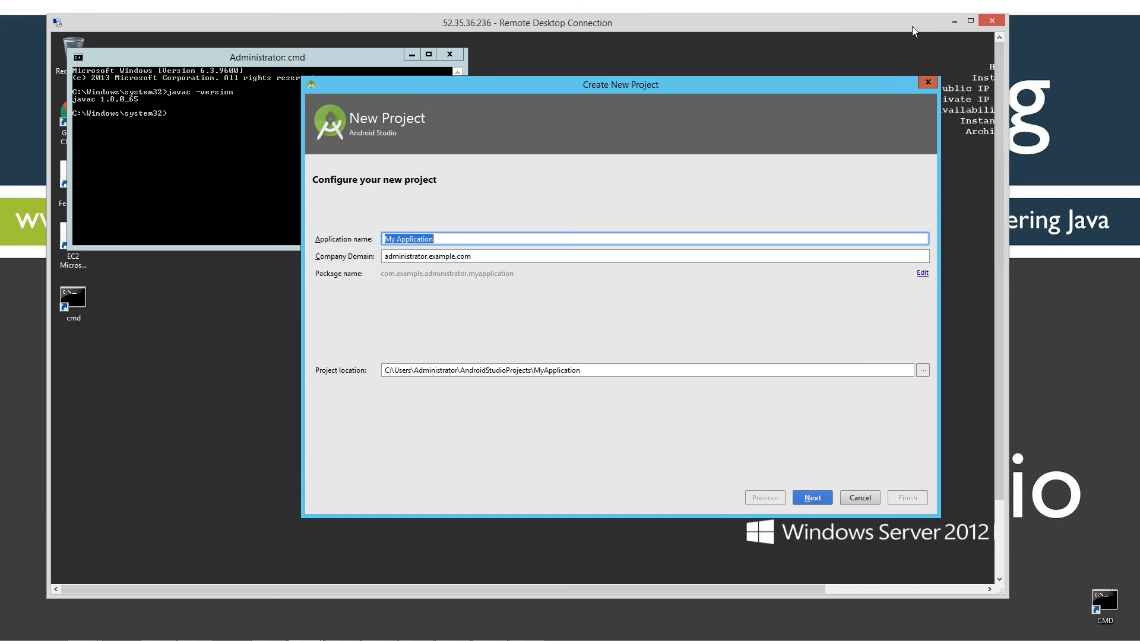
Centre the new-project dialog and enter GroceryList as the application name.
left_click(955, 24)
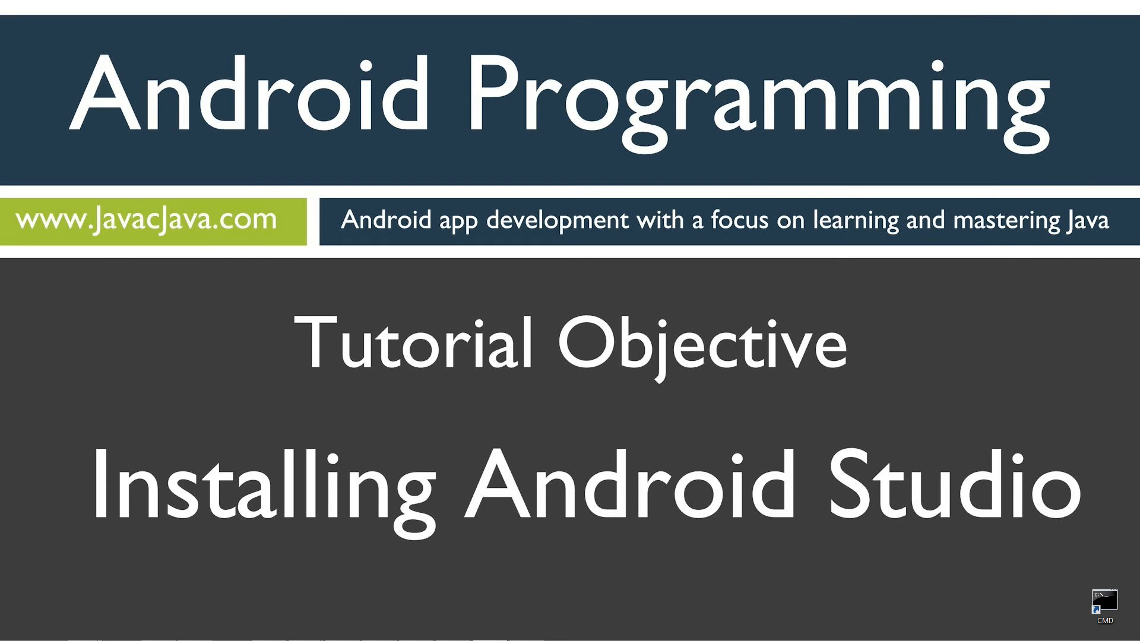
left_click_drag(1139, 111, 401, 69)
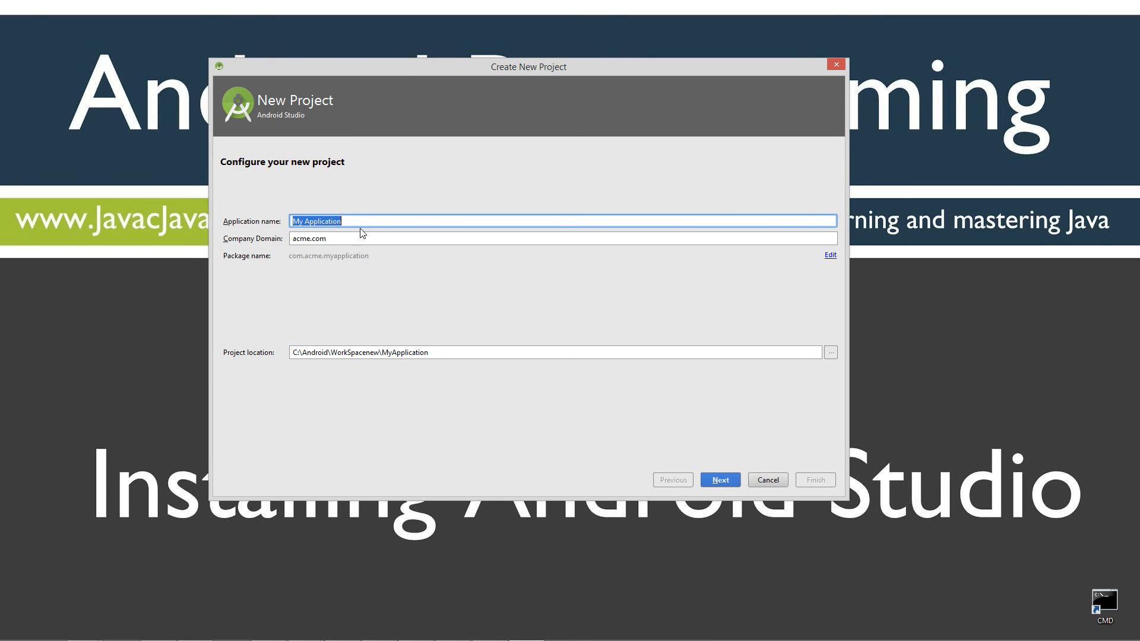
type("Gro")
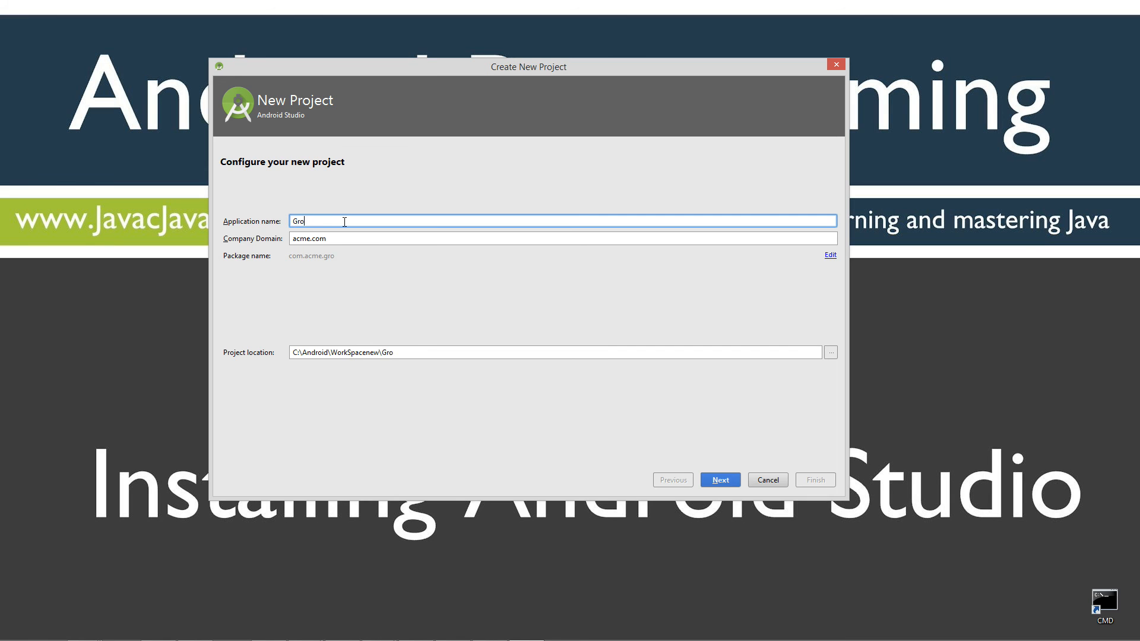
type("cery")
type("List")
Adjust the project location path to C:\Android\WorkSpace\GroceryList.
left_click(366, 353)
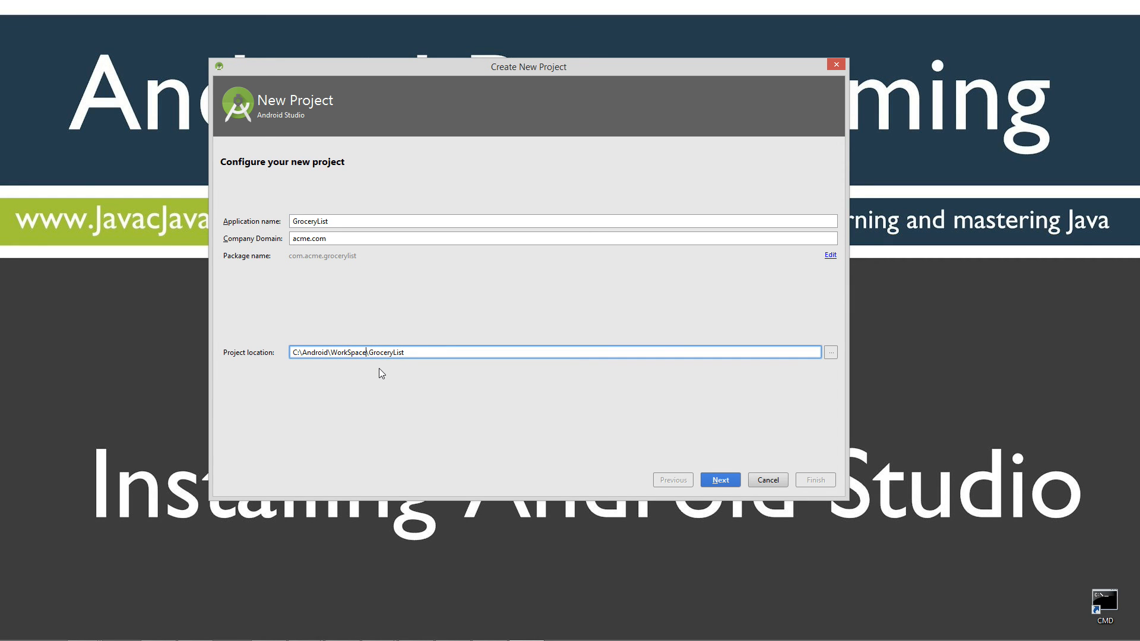
left_click_drag(302, 352, 328, 353)
left_click(329, 352)
left_click_drag(301, 354, 407, 353)
left_click(301, 354)
Keep acme.com as the company domain and continue to target devices.
double_click(421, 237)
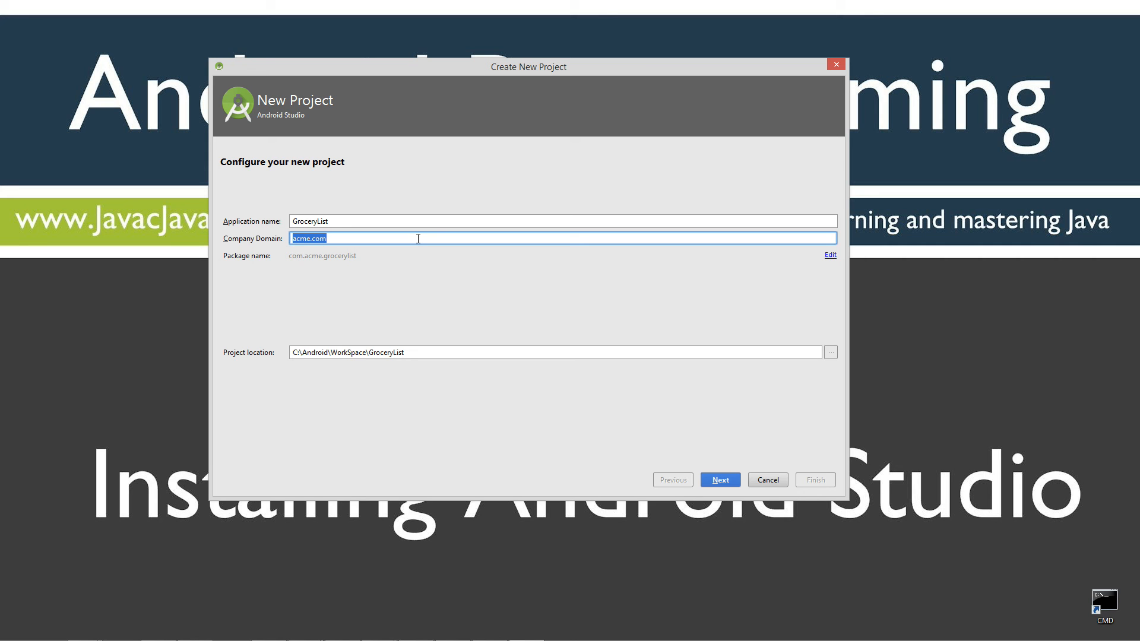
left_click(349, 241)
left_click(254, 240)
left_click_drag(340, 238, 292, 238)
left_click(306, 243)
double_click(338, 239)
left_click(724, 479)
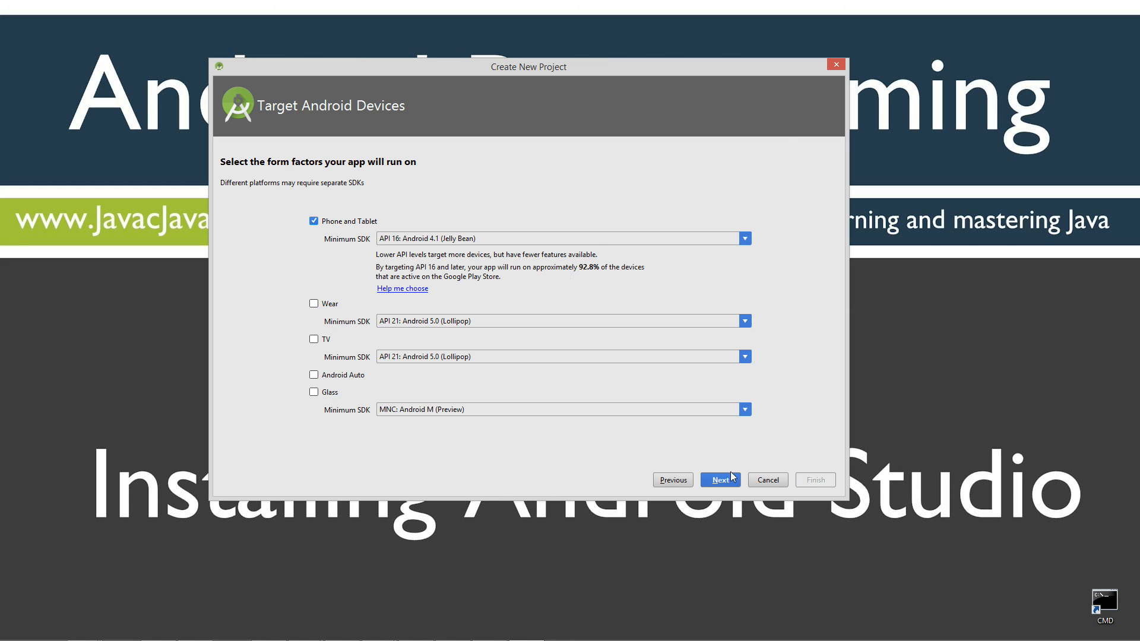
Target Phone and Tablet with minimum SDK API 16: Android 4.1 (Jelly Bean) and continue.
left_click(745, 238)
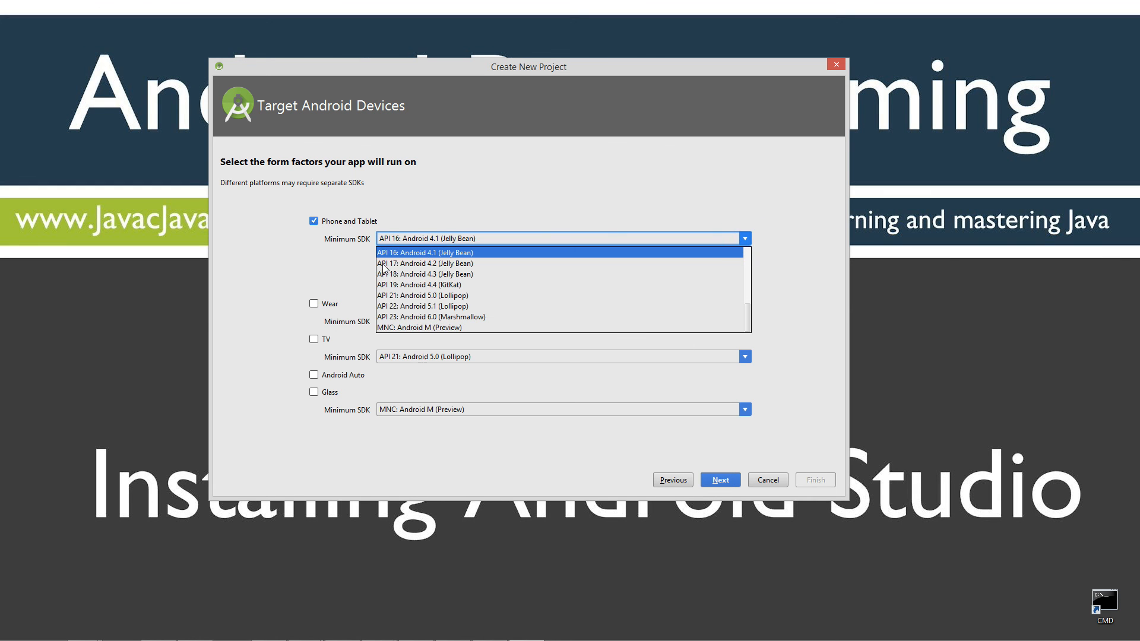
mouse_move(747, 315)
left_mouse_down()
mouse_move(746, 255)
mouse_move(751, 323)
left_mouse_up()
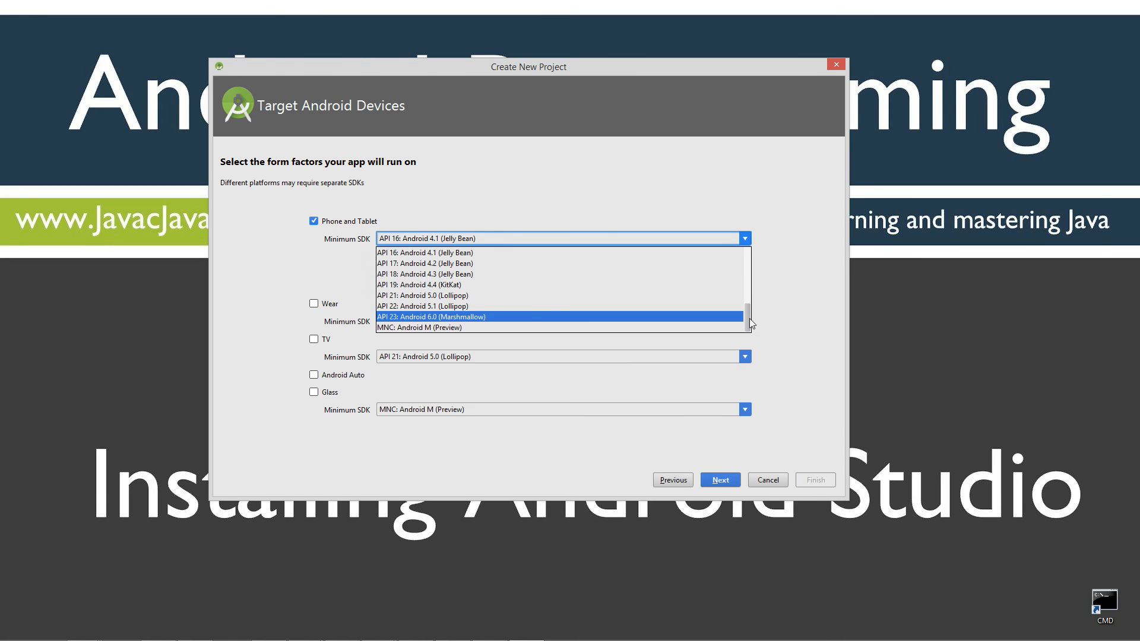
left_click(435, 253)
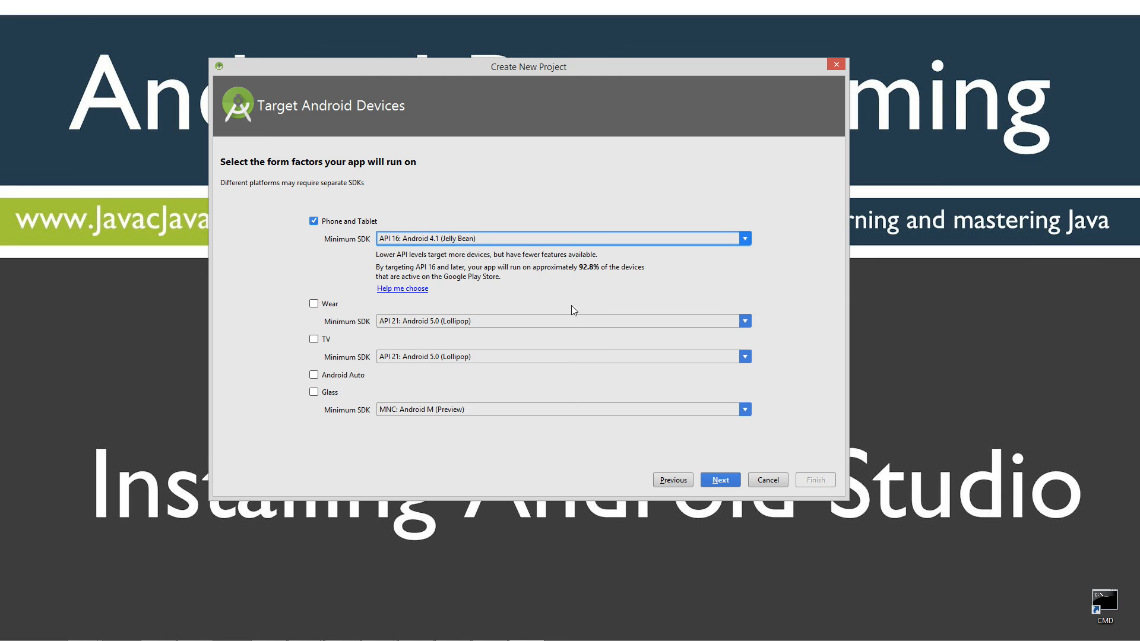
left_click(720, 479)
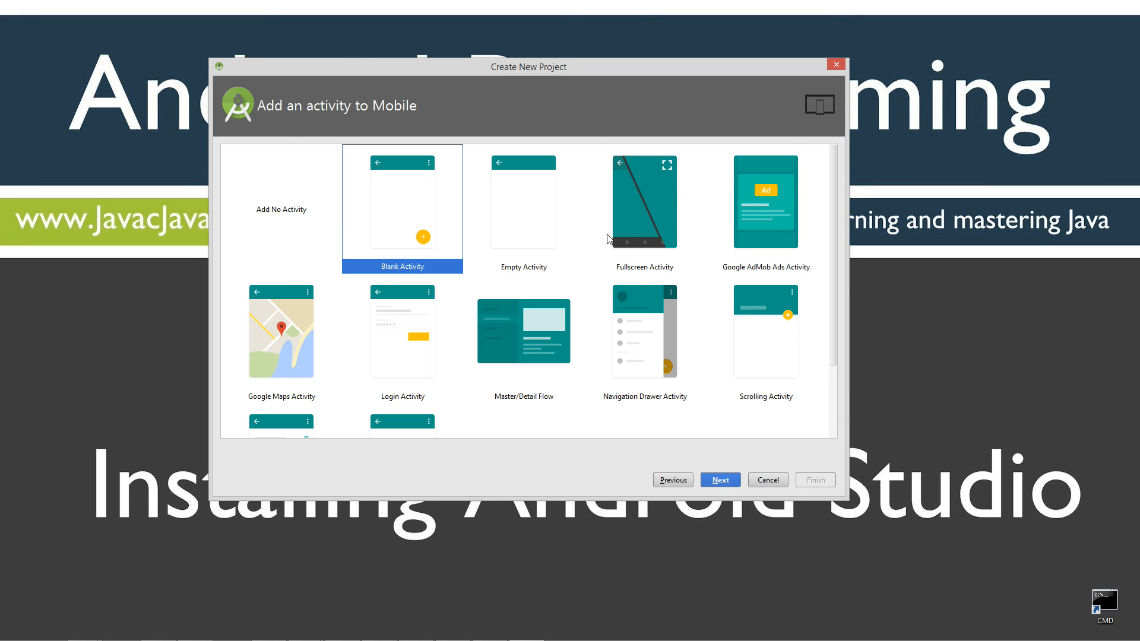
Select the Empty Activity template for the GroceryList app.
left_click(536, 230)
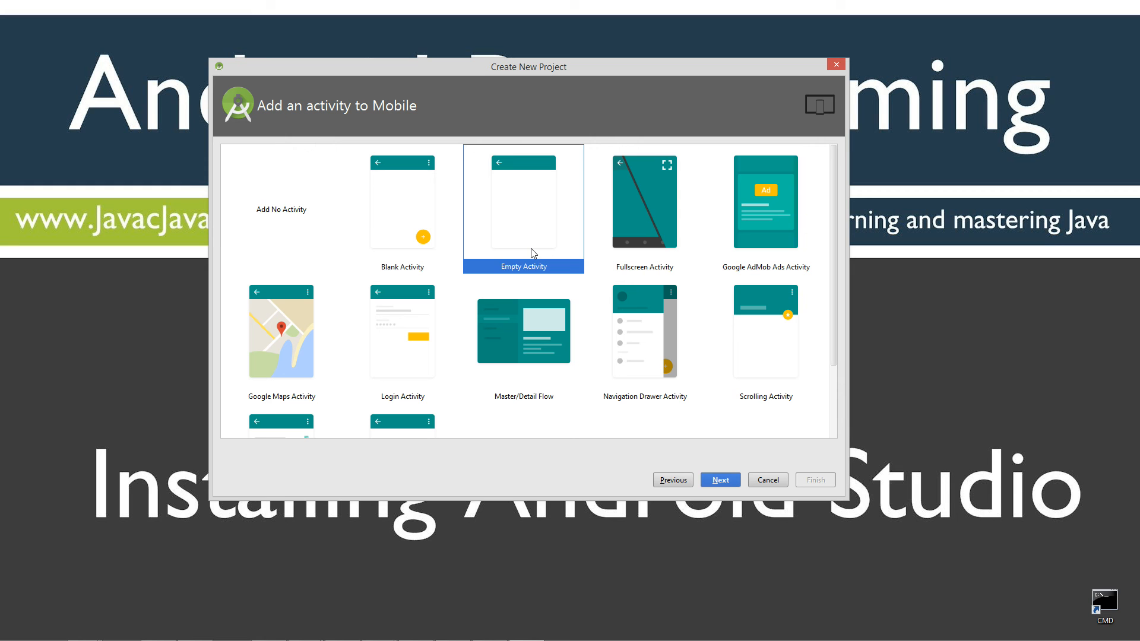
Accept activity MainActivity with layout activity_main and finish creating the GroceryList project.
left_click(720, 480)
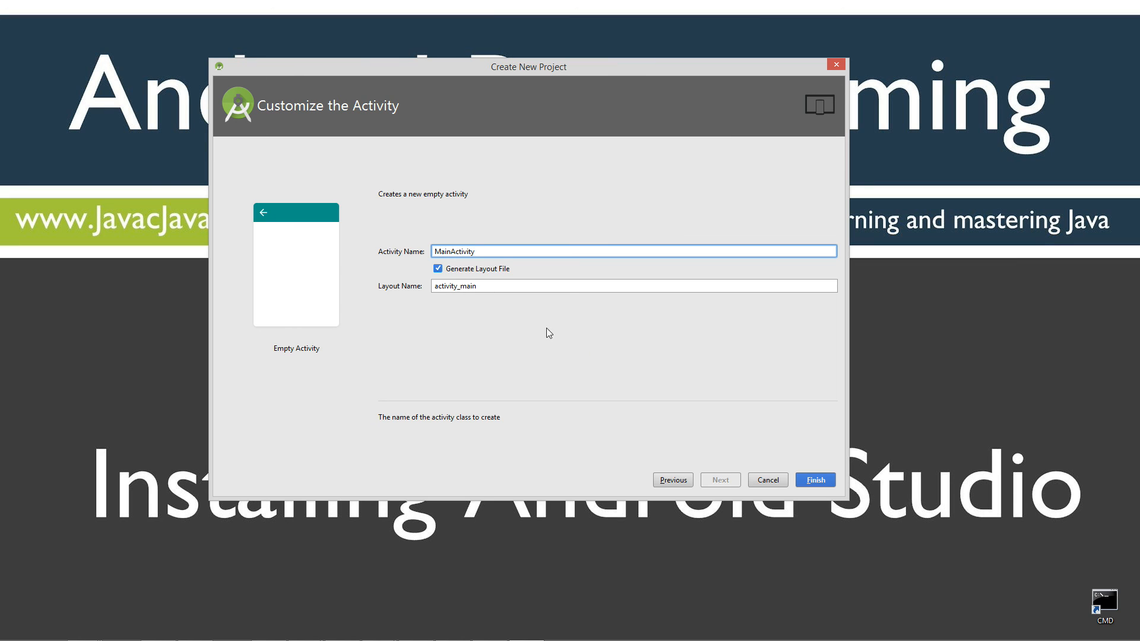
left_click_drag(477, 252, 389, 255)
left_click_drag(460, 286, 468, 286)
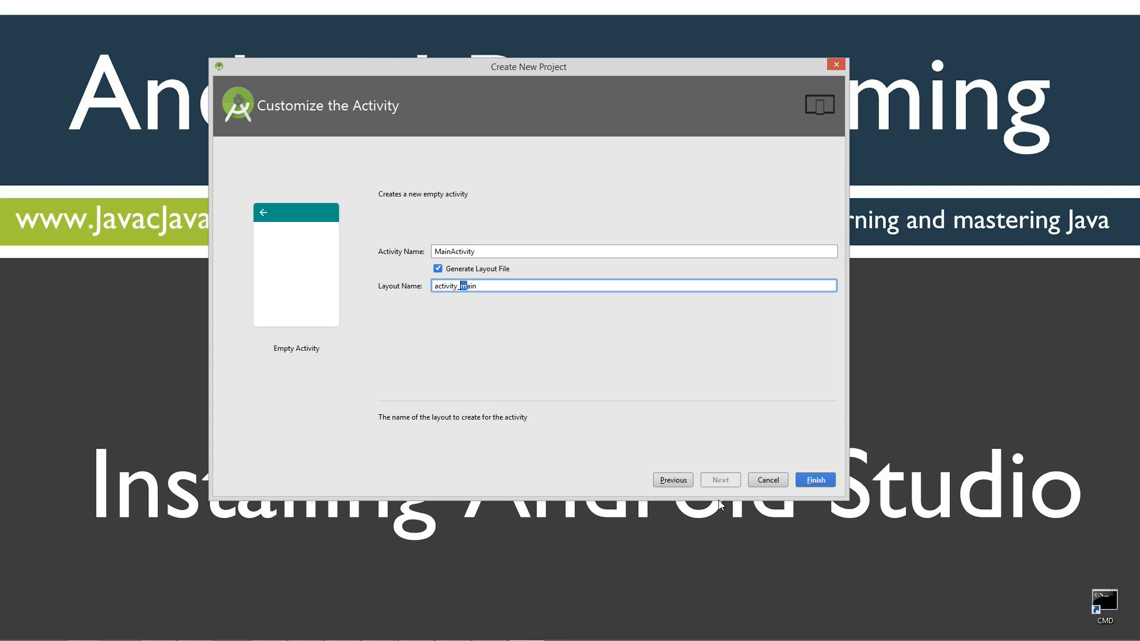
left_click(815, 480)
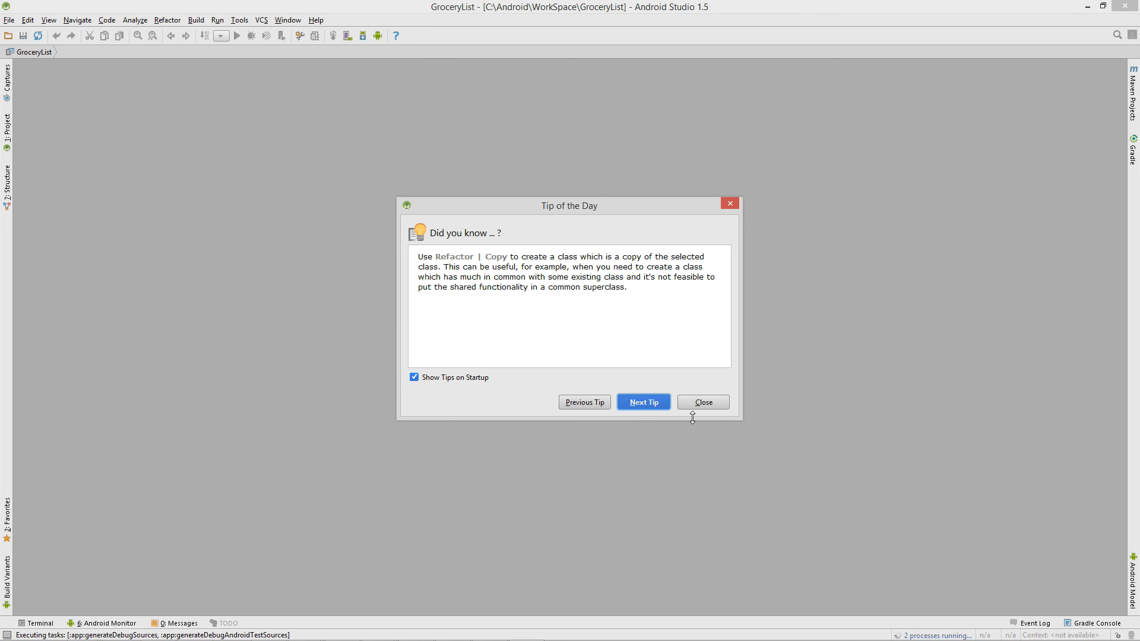
Close the Tip of the Day dialog once the Gradle build finishes.
left_click(694, 404)
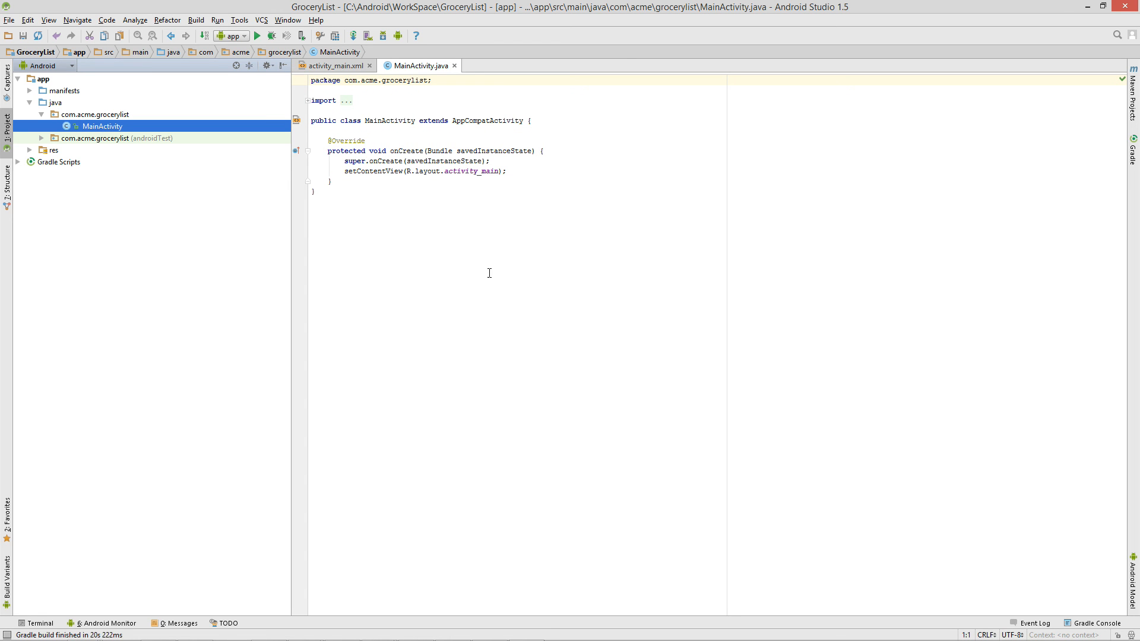
Expand the folded imports and shrink the IDE window to reveal the slide behind.
left_click(307, 100)
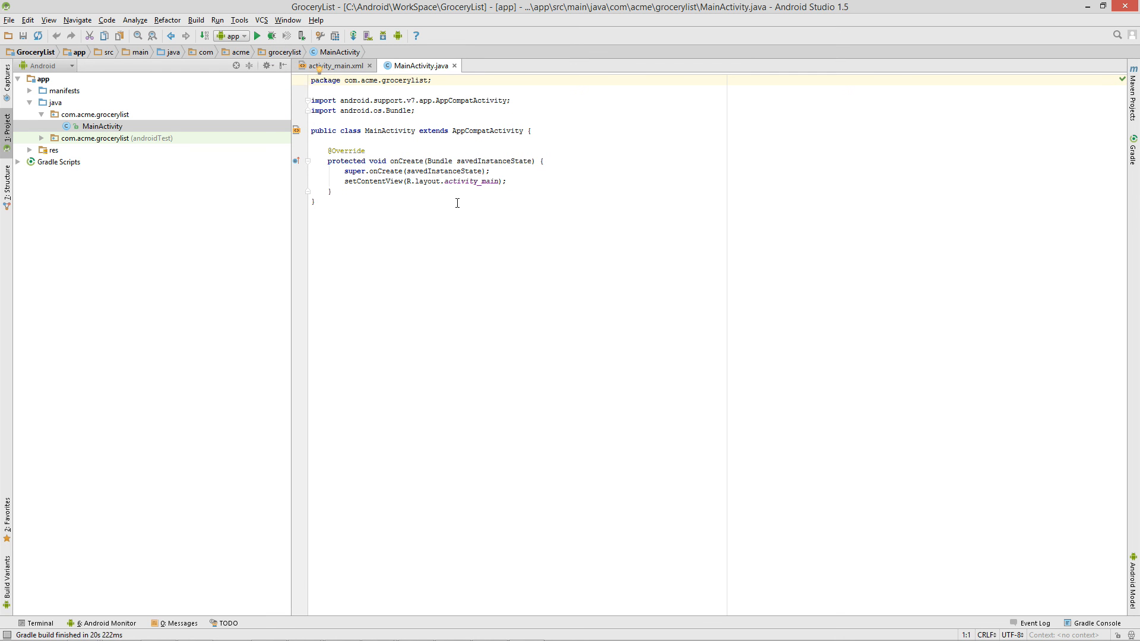
left_click(1103, 5)
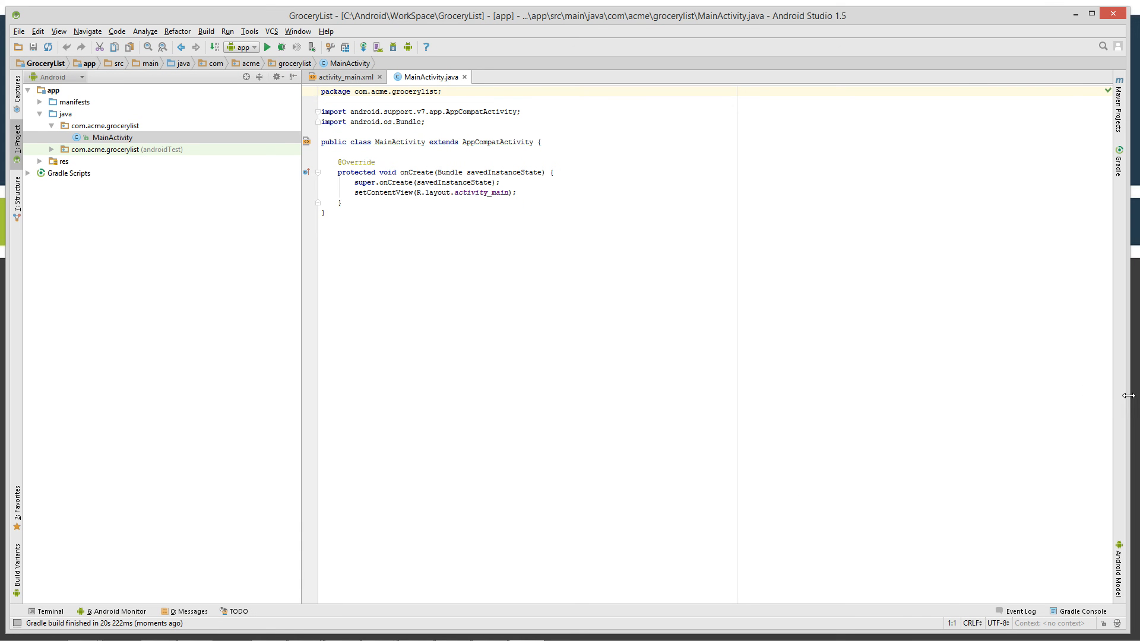
left_click_drag(1129, 395, 1025, 395)
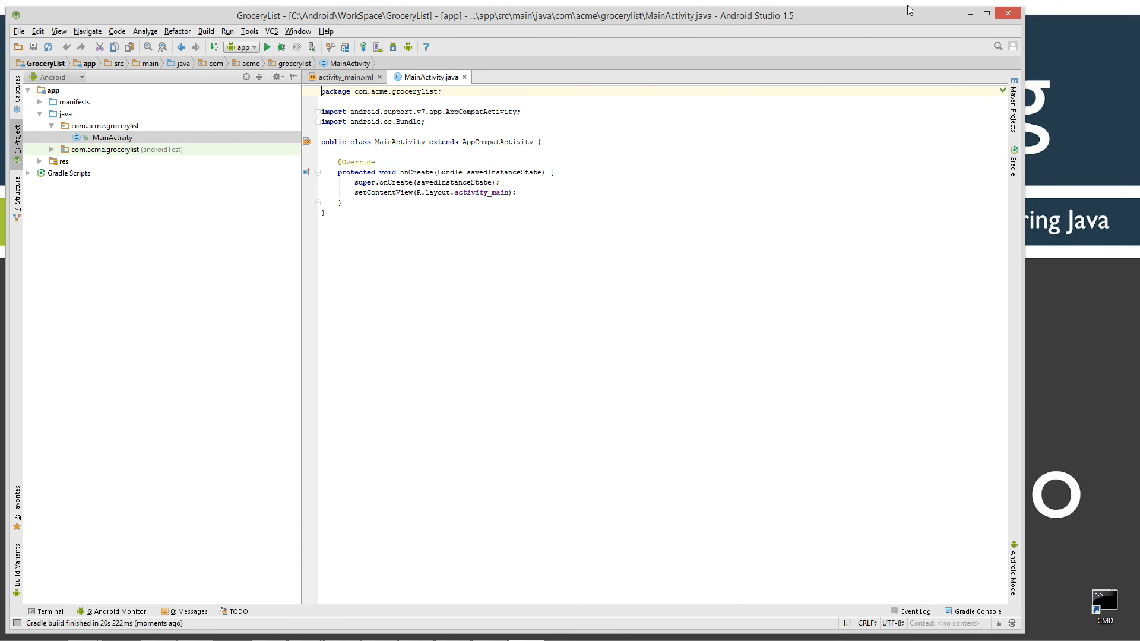
left_click_drag(907, 7, 926, 36)
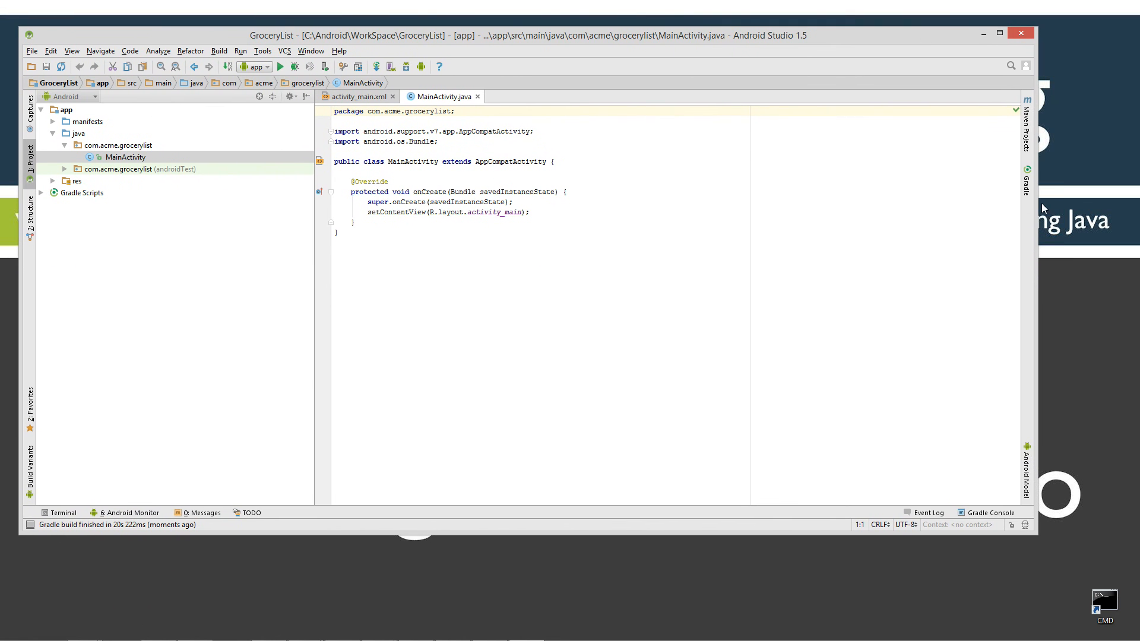
left_click_drag(1034, 199, 648, 226)
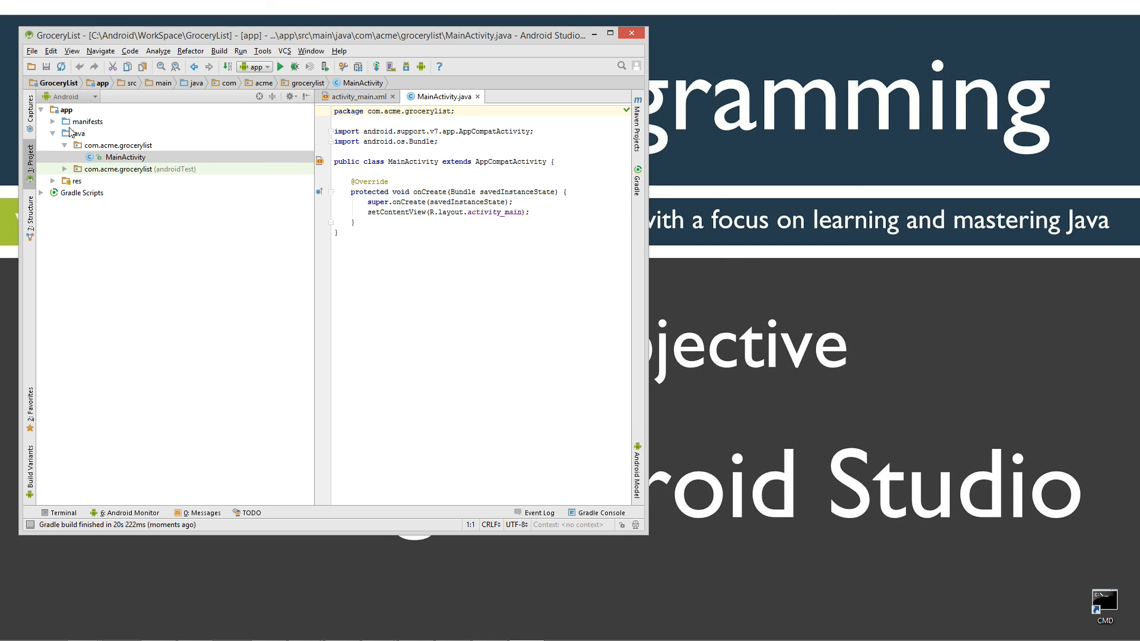
Open MainActivity from app > java in the project tree and select its class name.
left_click(63, 111)
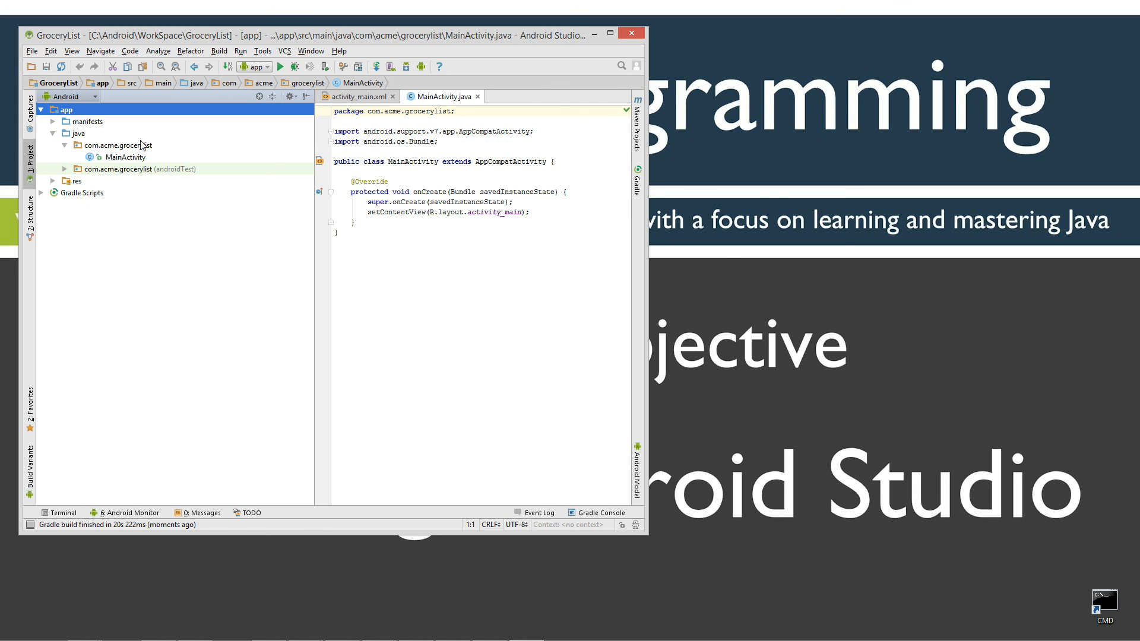
left_click(76, 136)
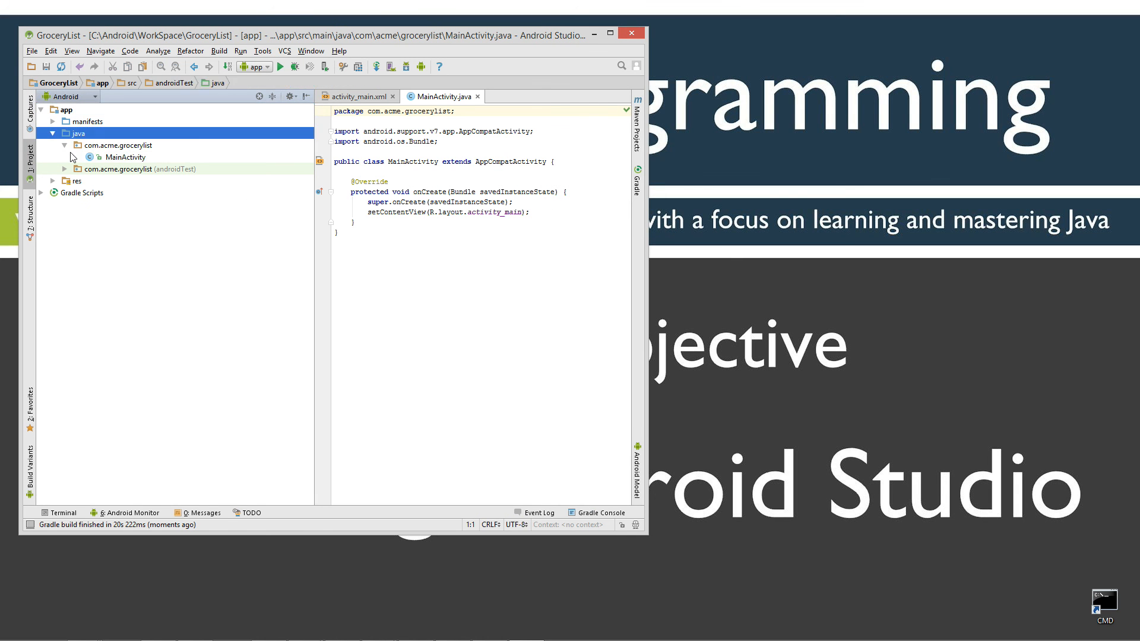
left_click(115, 158)
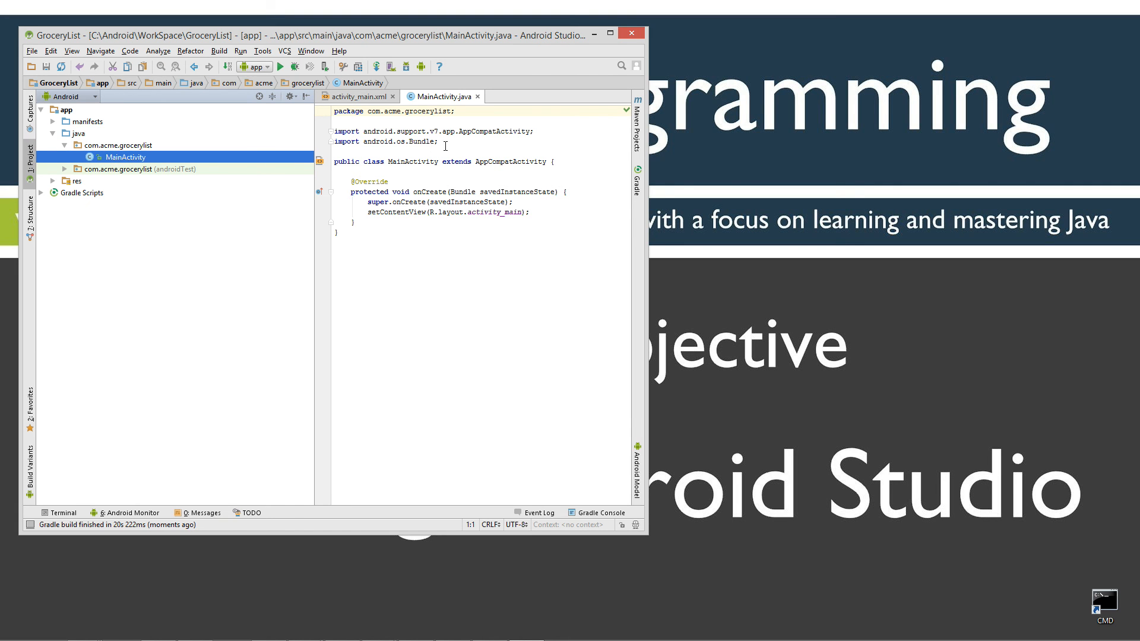
double_click(392, 161)
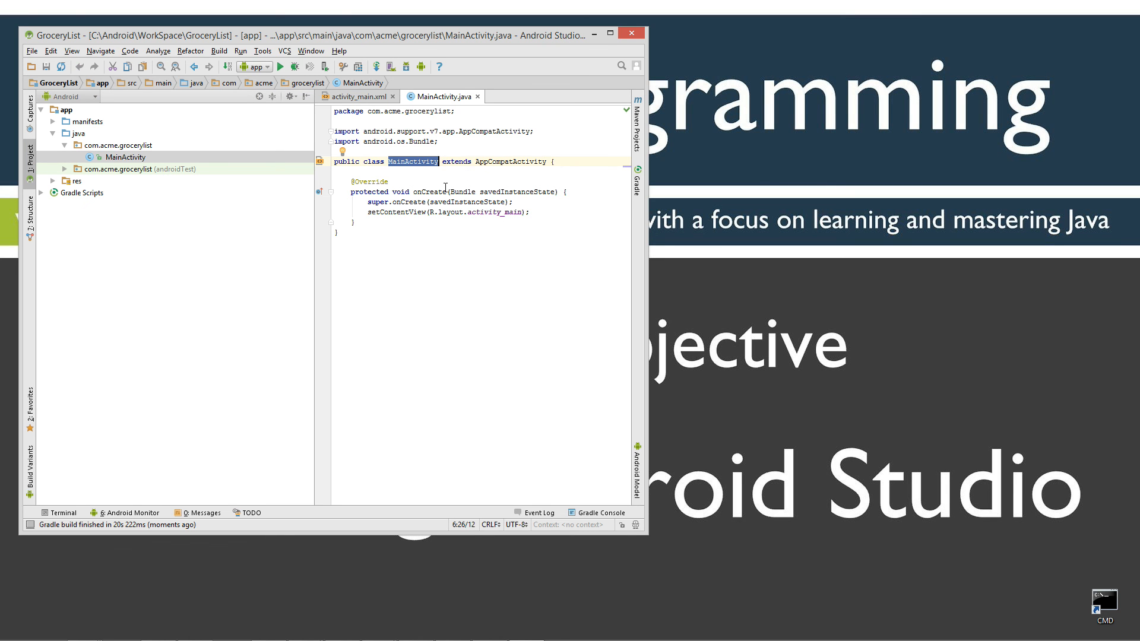
Preview activity_main.xml in the designer, showing the Hello World! TextView.
left_click(360, 97)
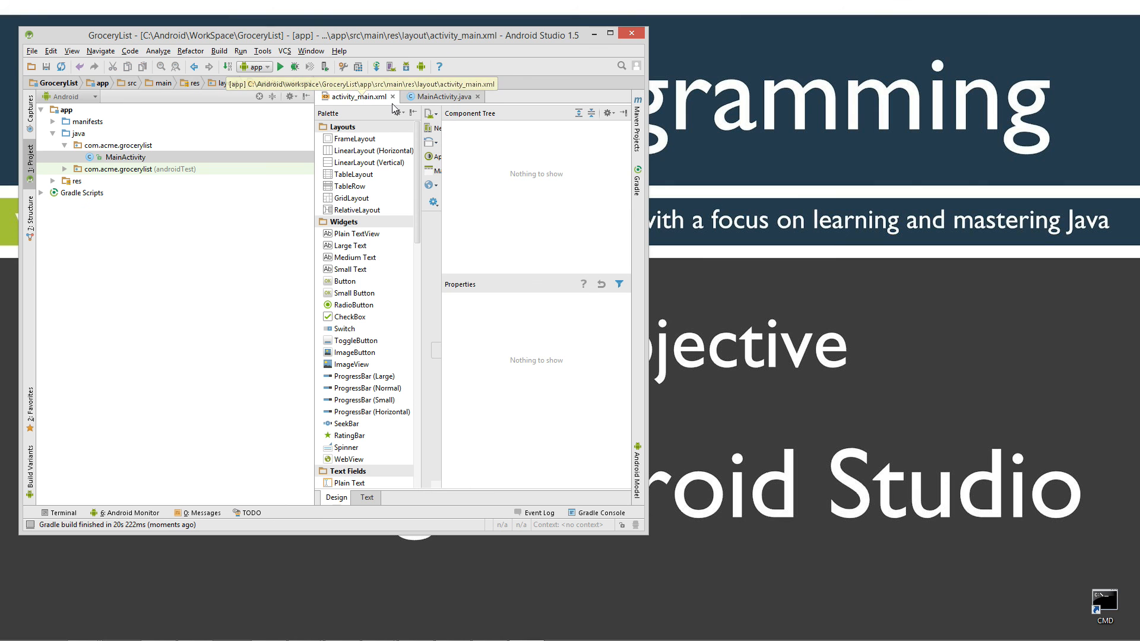
left_click_drag(648, 311, 878, 323)
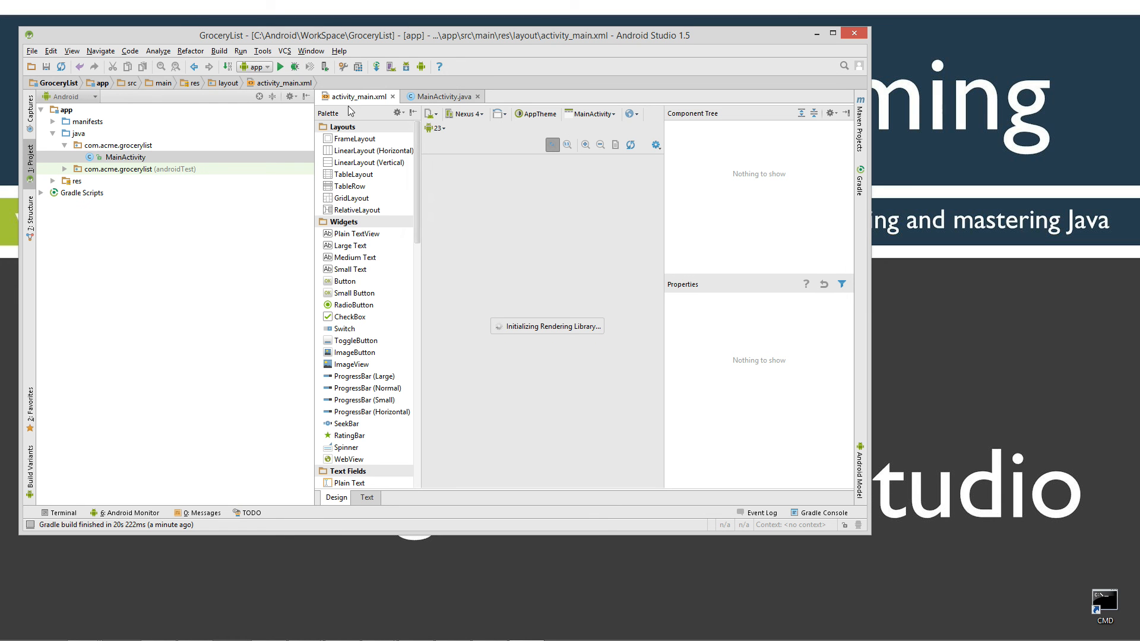
scroll(416, 234, "down", 7)
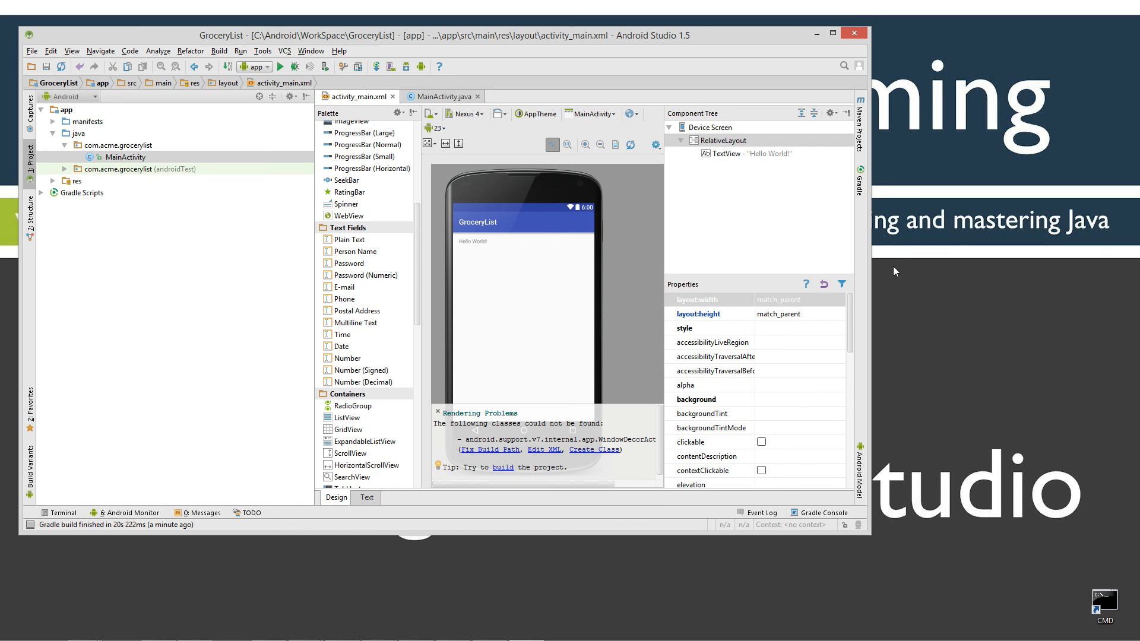
left_click_drag(871, 270, 786, 275)
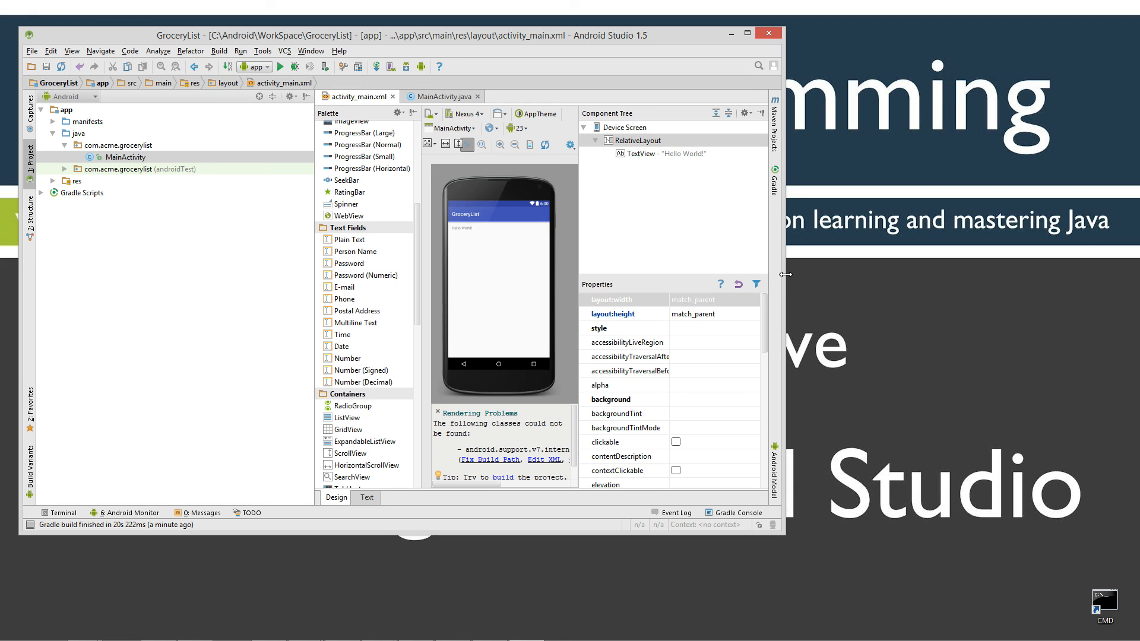
Launch the Nexus 5 API 21 x86 emulator from the AVD Manager.
left_click(392, 66)
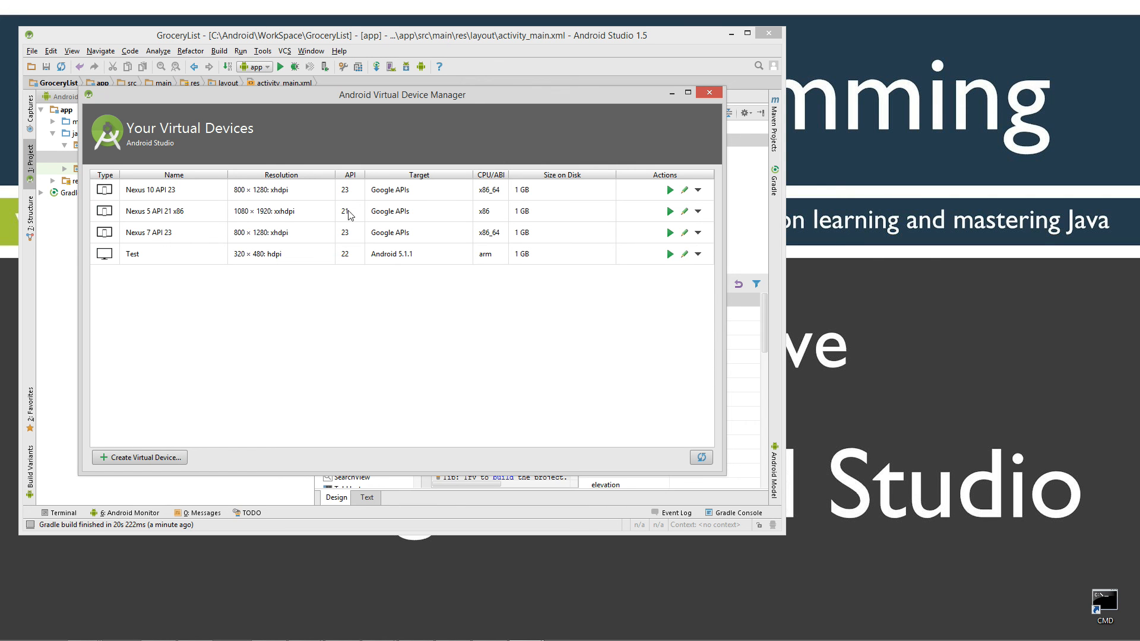
left_click(283, 213)
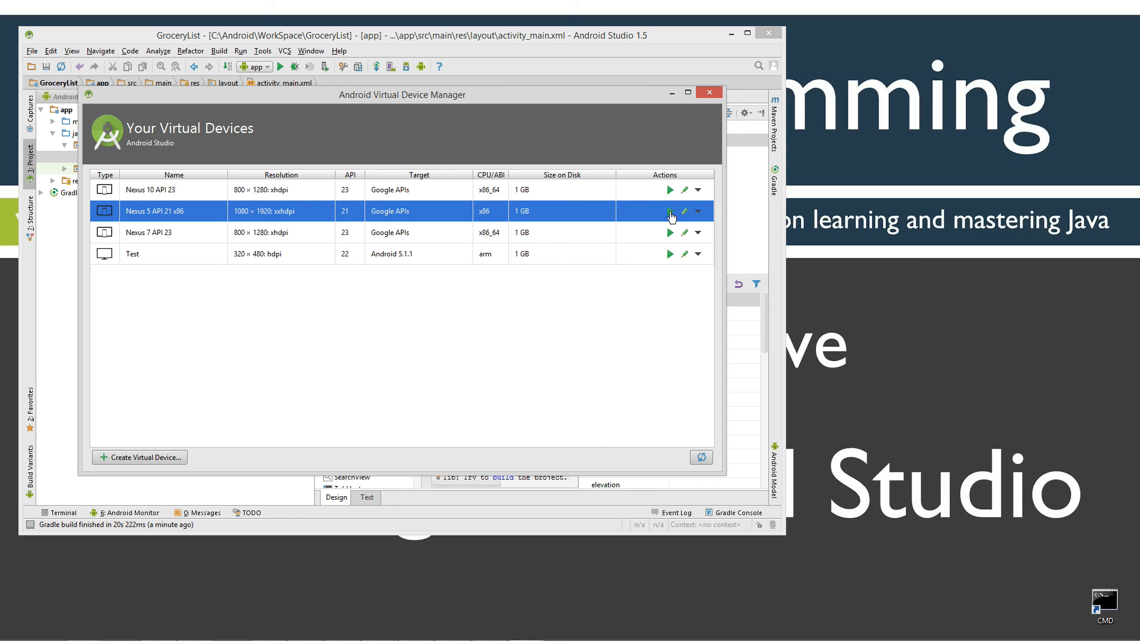
left_click(669, 212)
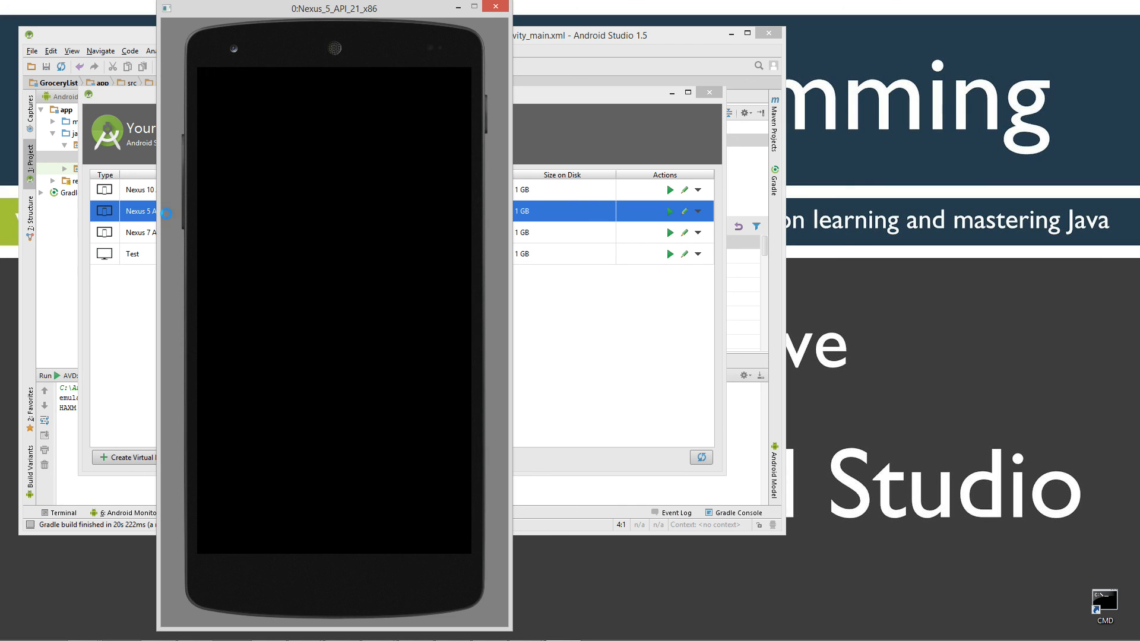
Move the emulator to the right, minimize the AVD Manager, and narrow Android Studio beside it.
left_click_drag(381, 11, 972, 31)
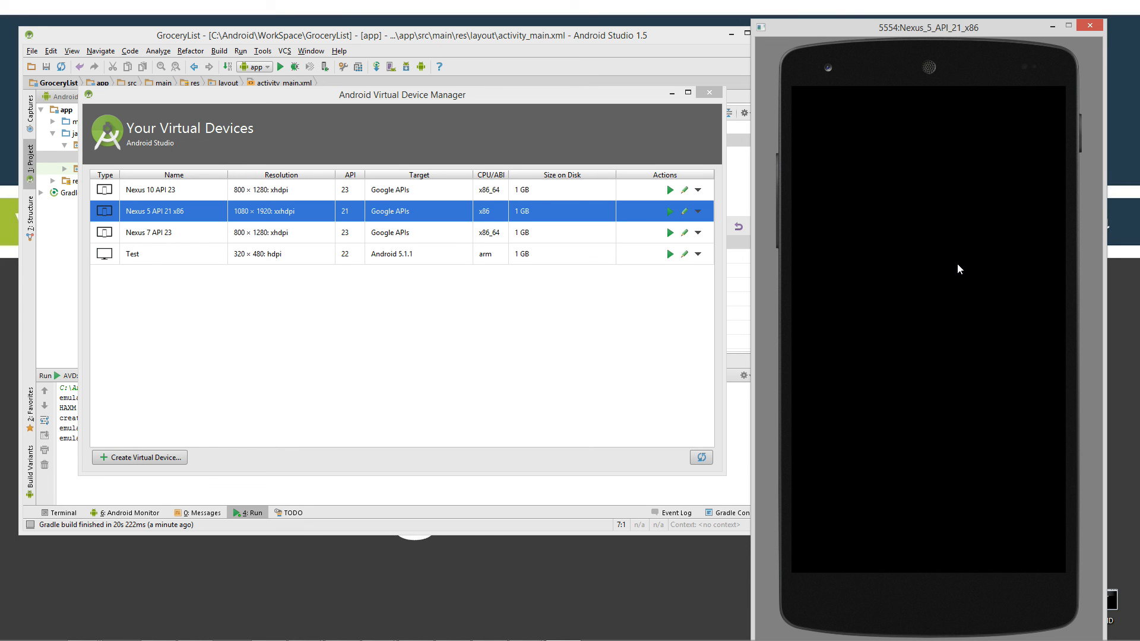
left_click(672, 93)
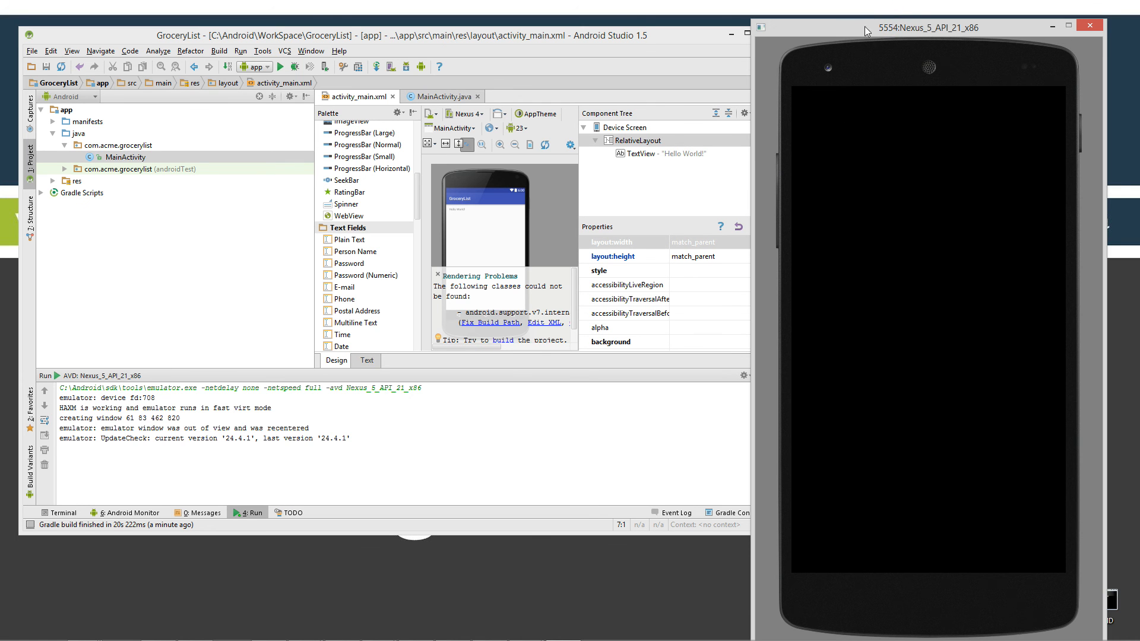
left_click_drag(865, 26, 951, 26)
left_click_drag(778, 99, 721, 113)
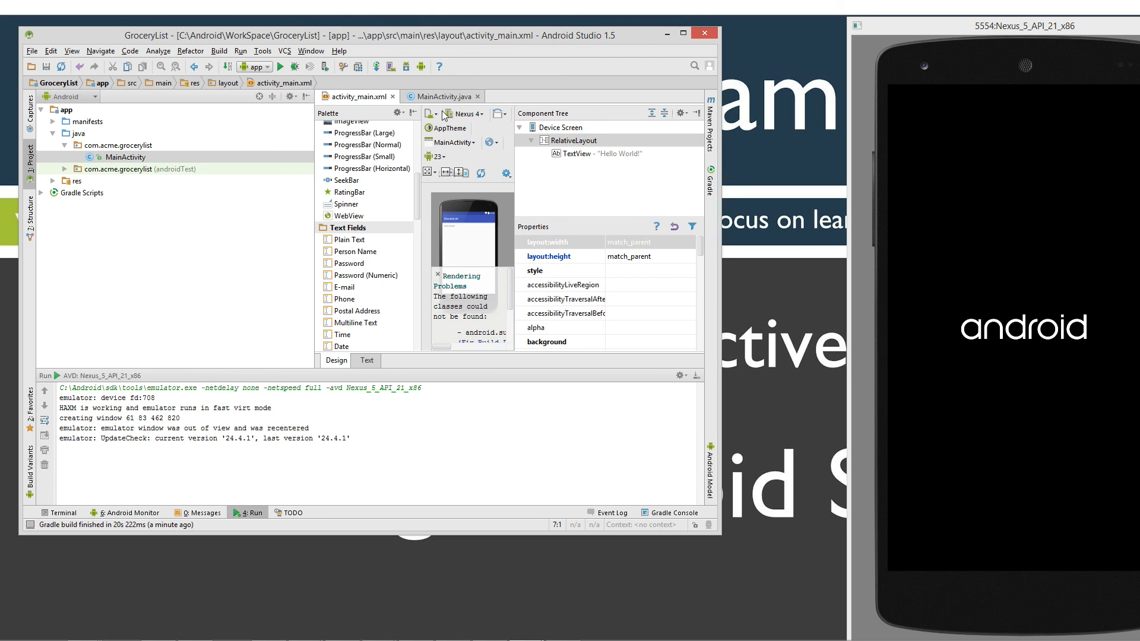
Return to MainActivity.java and swipe up to unlock the emulator's lock screen.
left_click(444, 97)
left_click_drag(1002, 26, 902, 22)
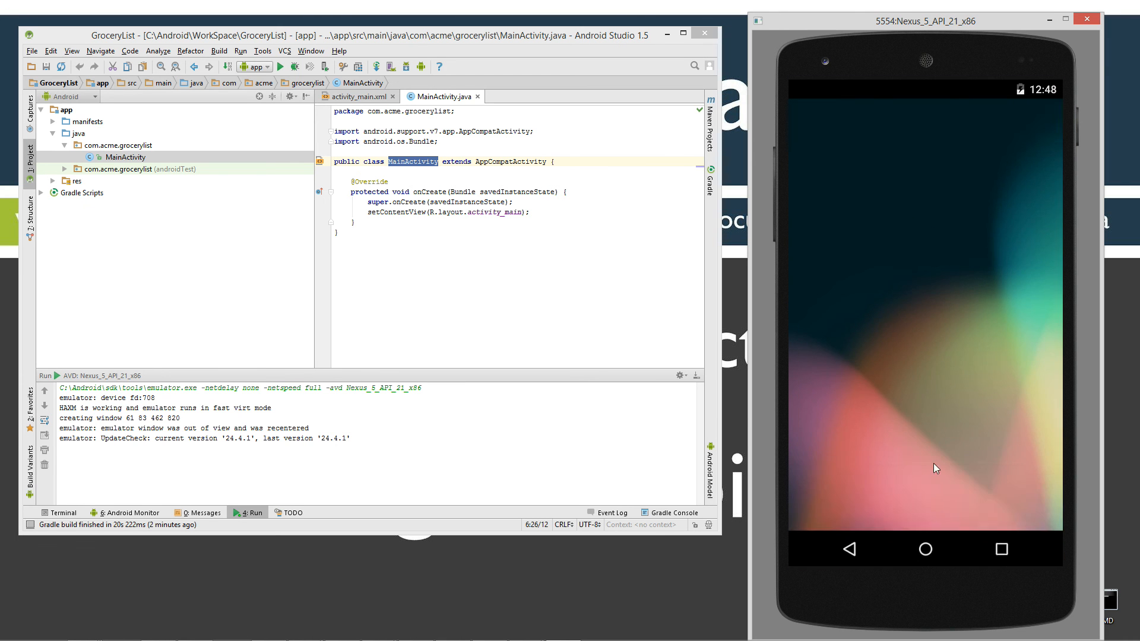
left_click_drag(908, 361, 887, 87)
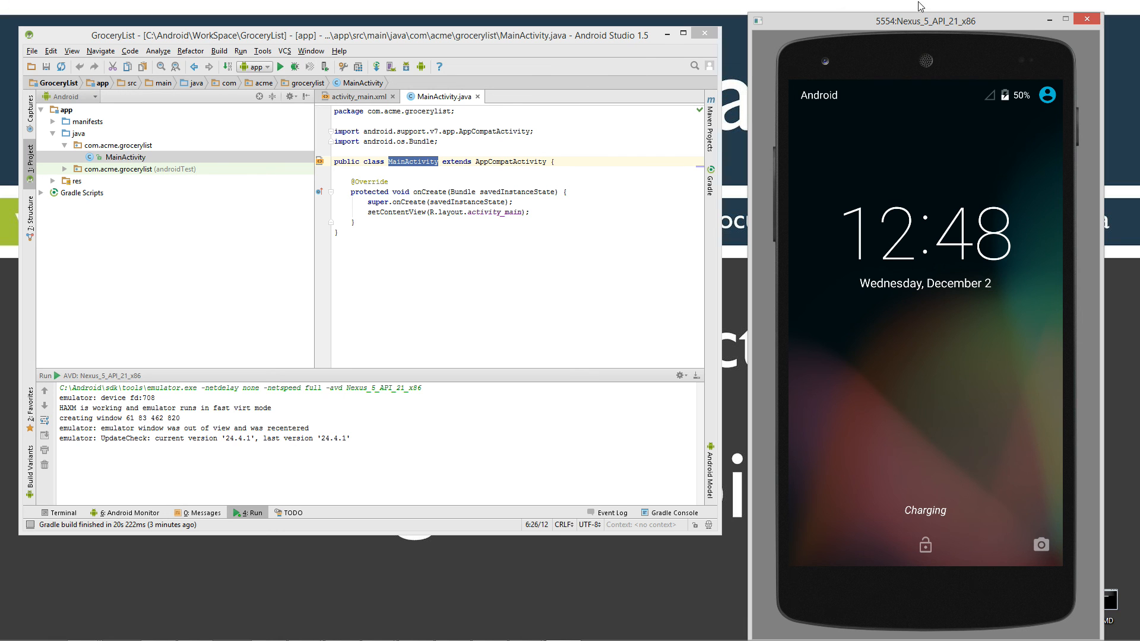
left_click_drag(941, 23, 931, 19)
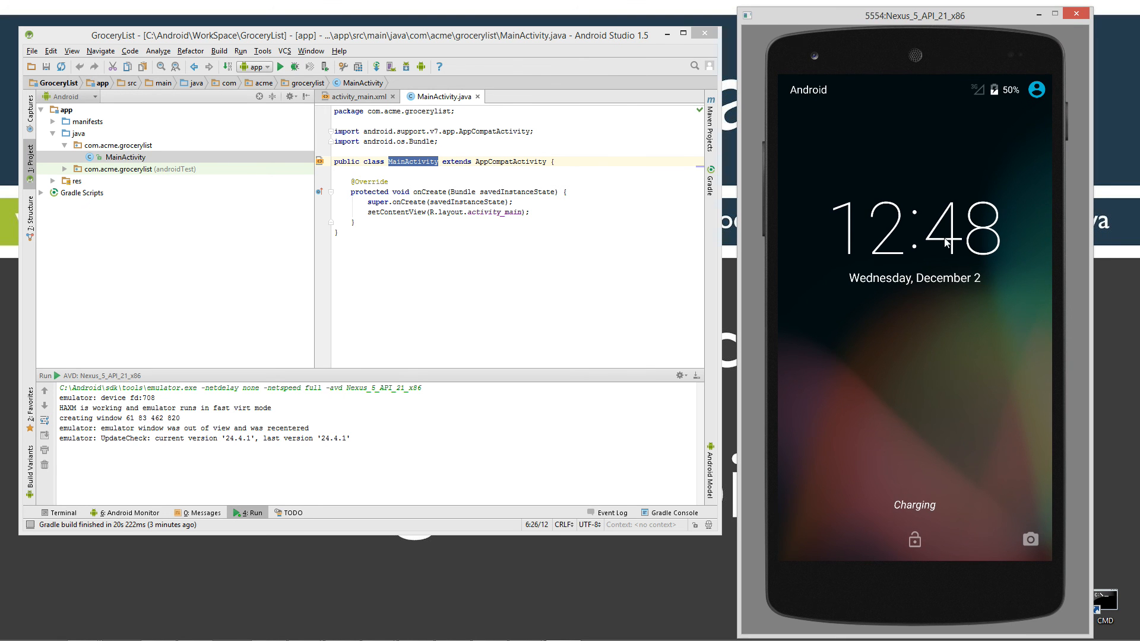
left_click_drag(914, 540, 896, 297)
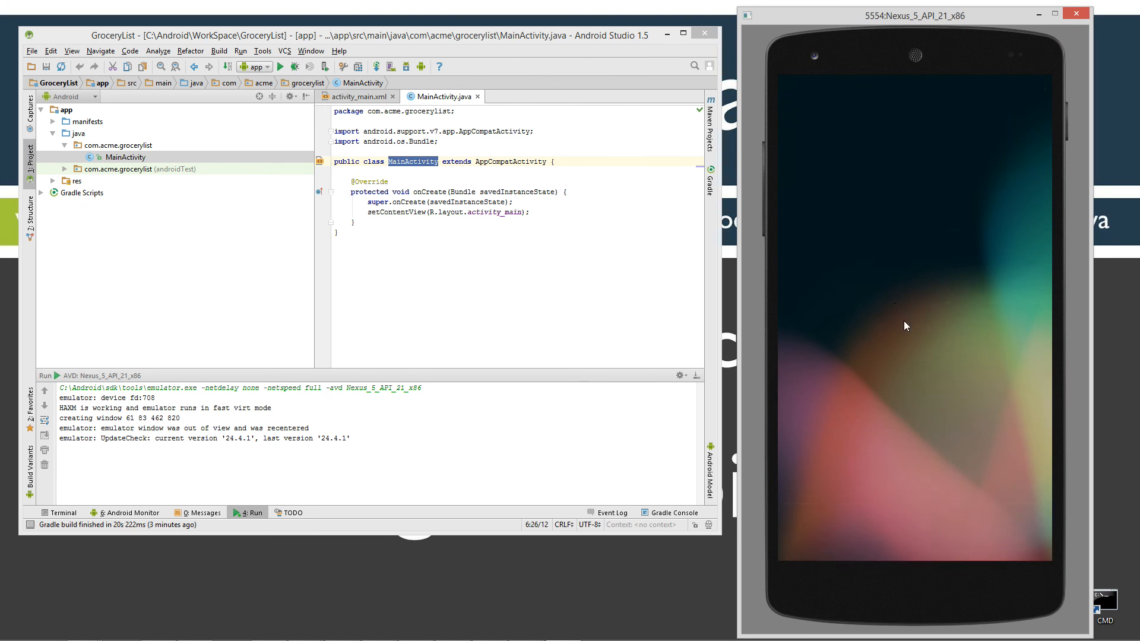
Browse both pages of installed apps in the emulator, then go back home.
left_click(919, 495)
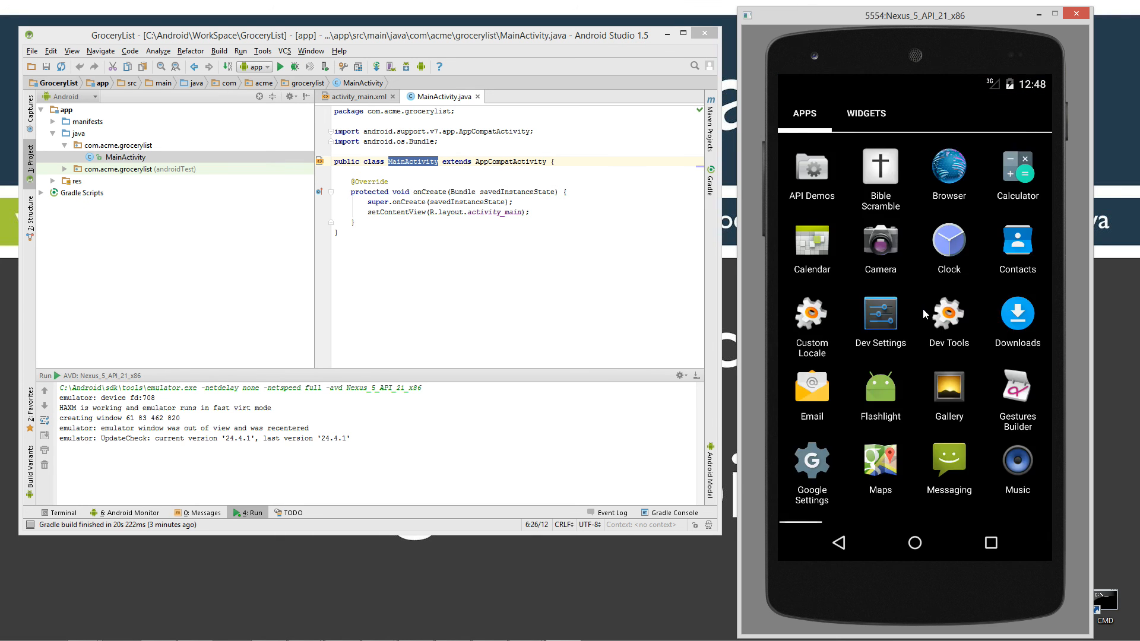
left_click_drag(965, 366, 849, 376)
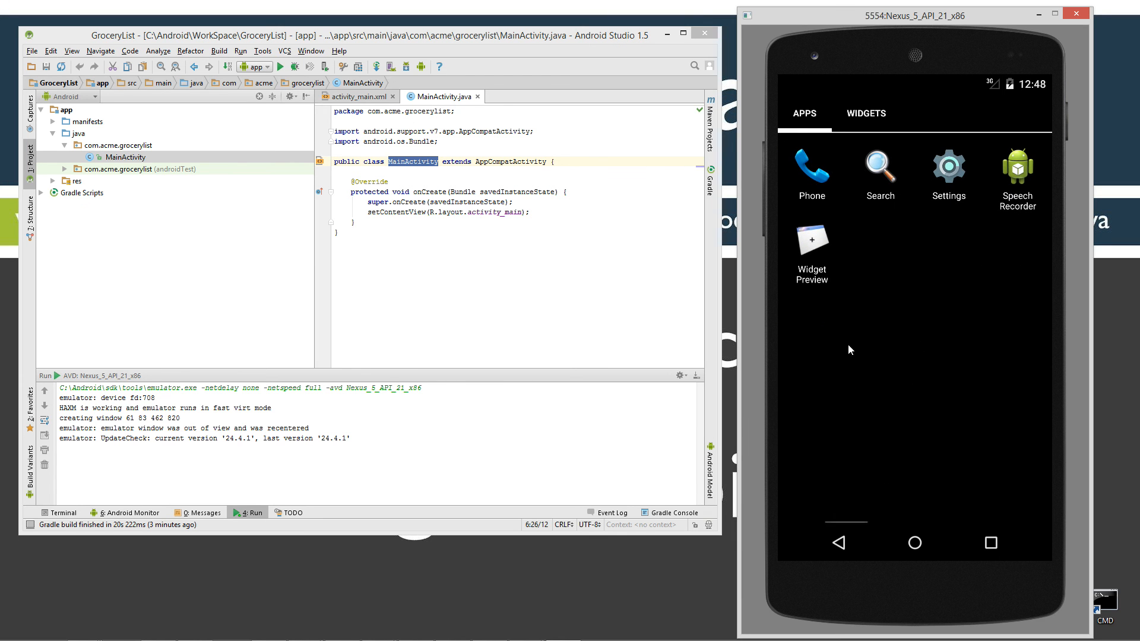
left_click(915, 544)
left_click(915, 544)
left_click(839, 547)
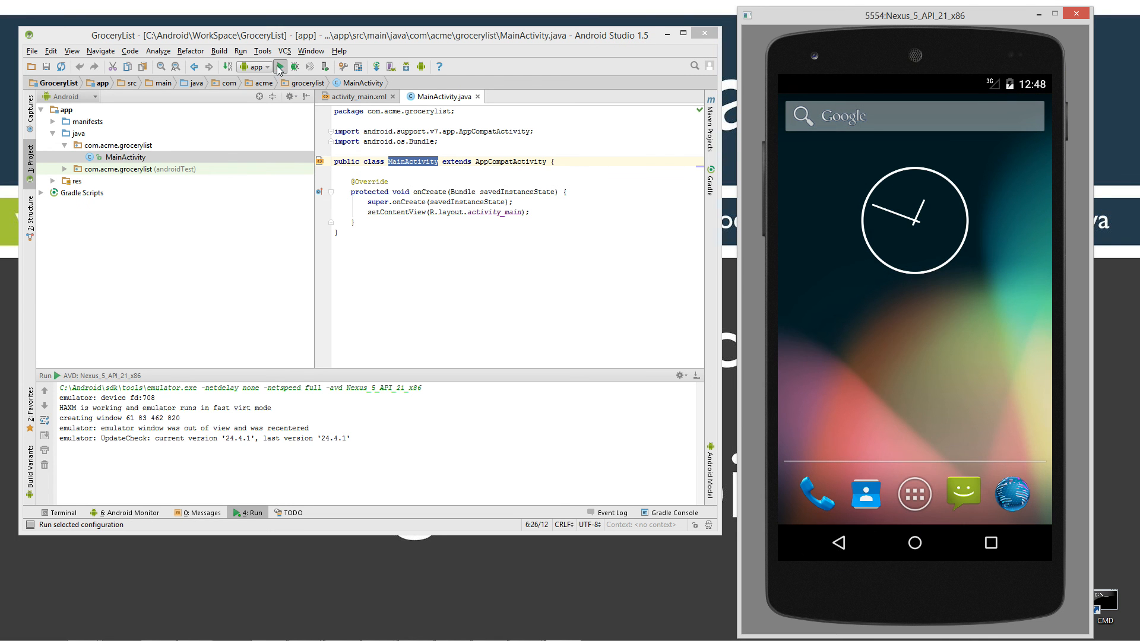
Run the app on the running Nexus 5 emulator until 'Hello World!' appears, then minimize the emulator and Android Studio.
left_click(280, 67)
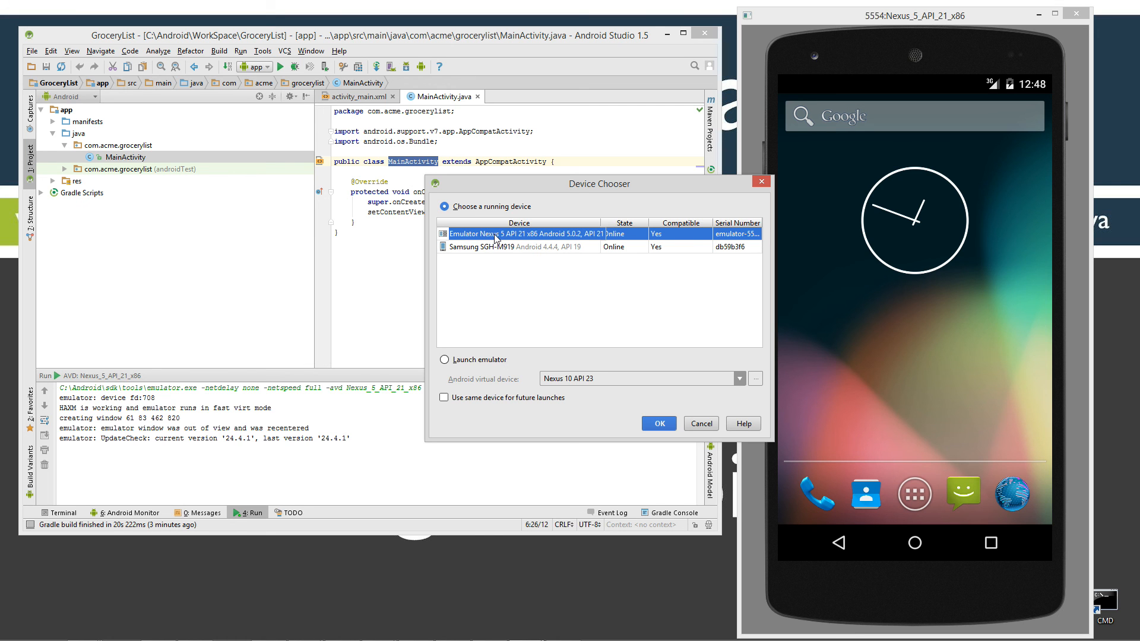
left_click(659, 424)
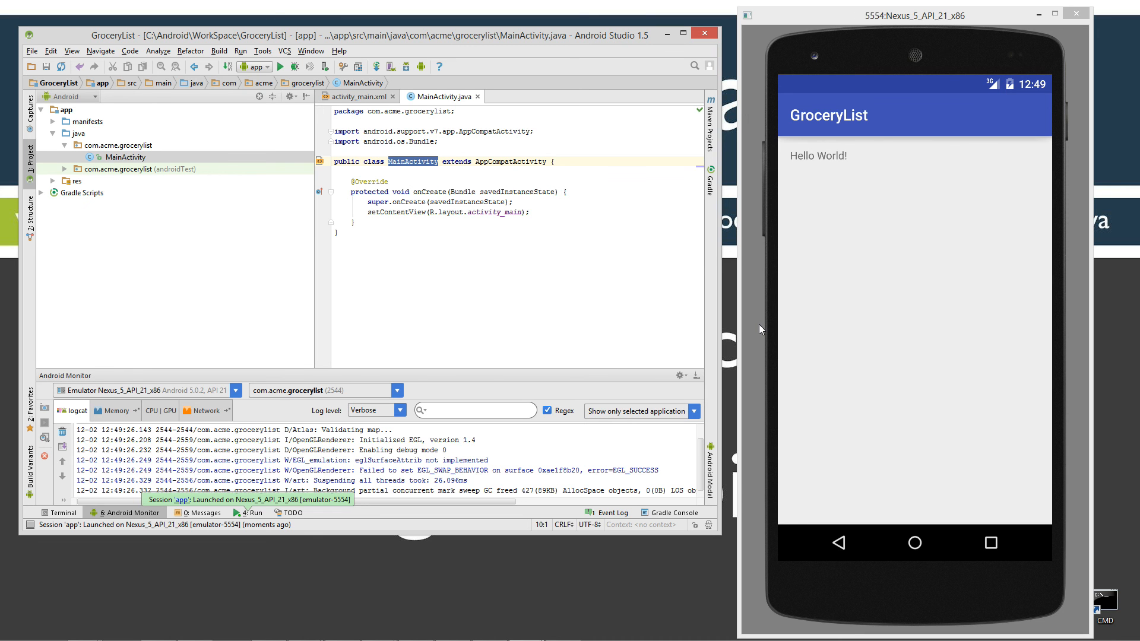
left_click(1017, 14)
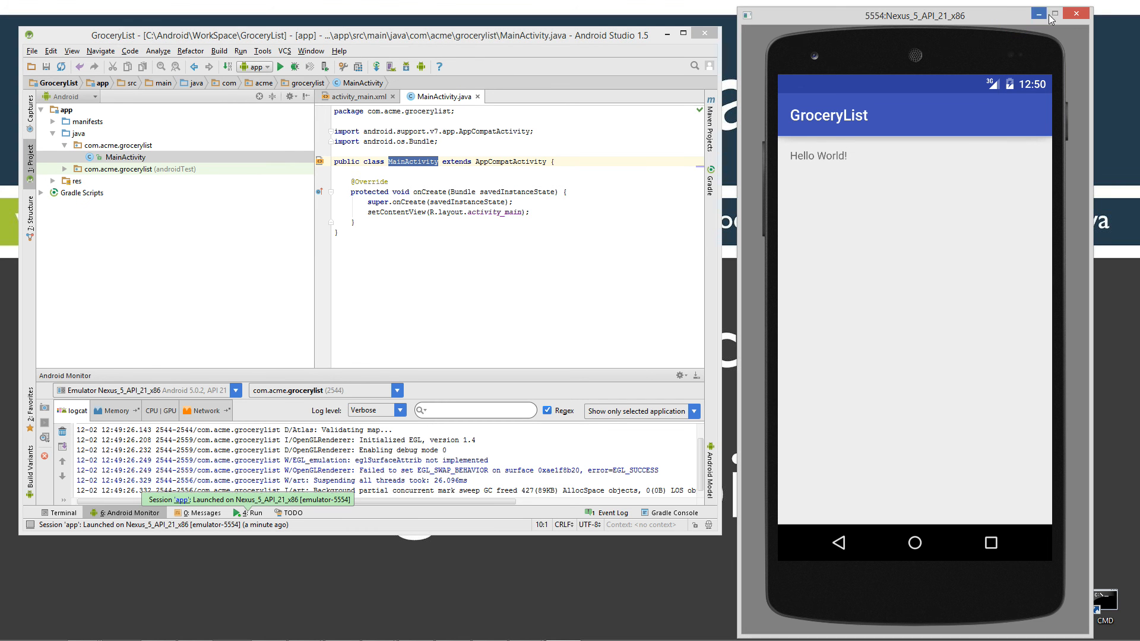
left_click(1036, 13)
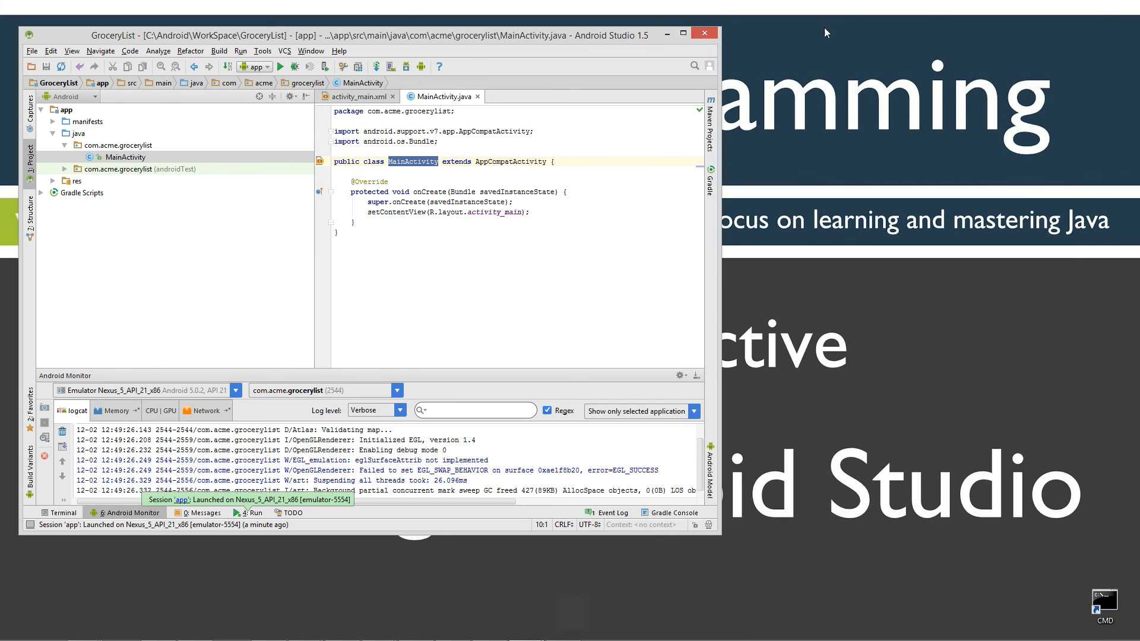
left_click(668, 32)
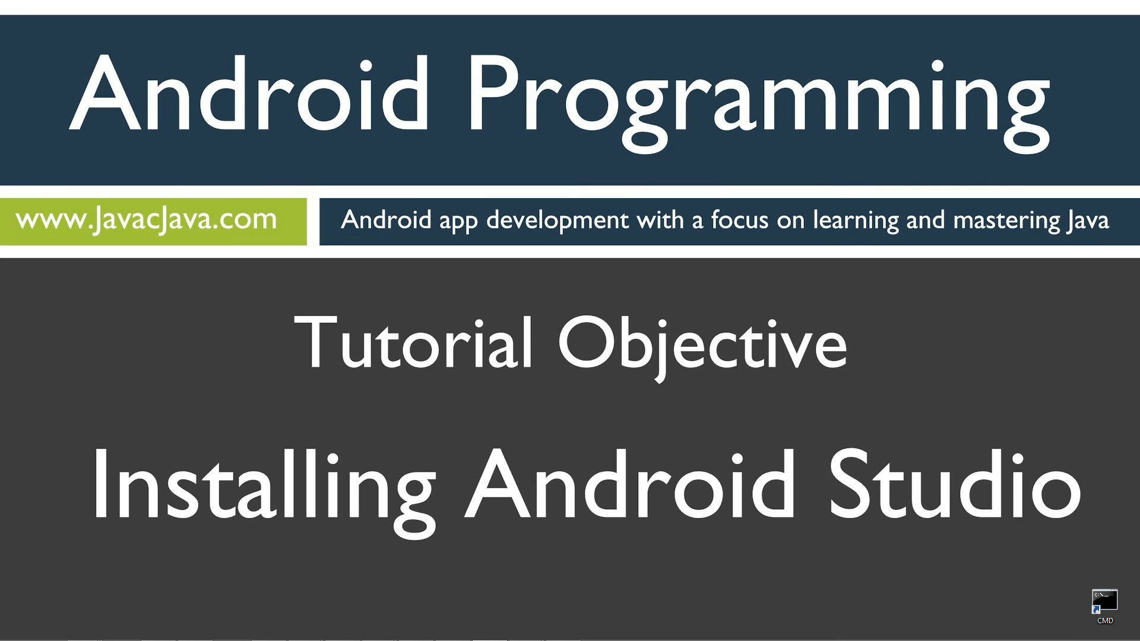